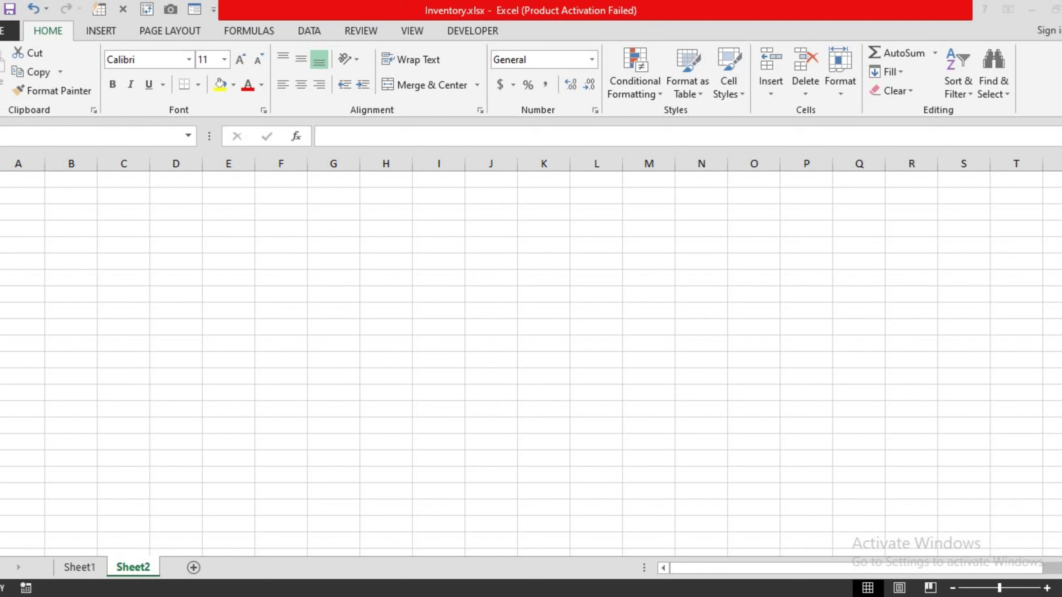
# Step: Enter headers Product ID, Product Name, Cost, Initial Cost and Qty Sold in columns A–E
pyautogui.click(17, 296)
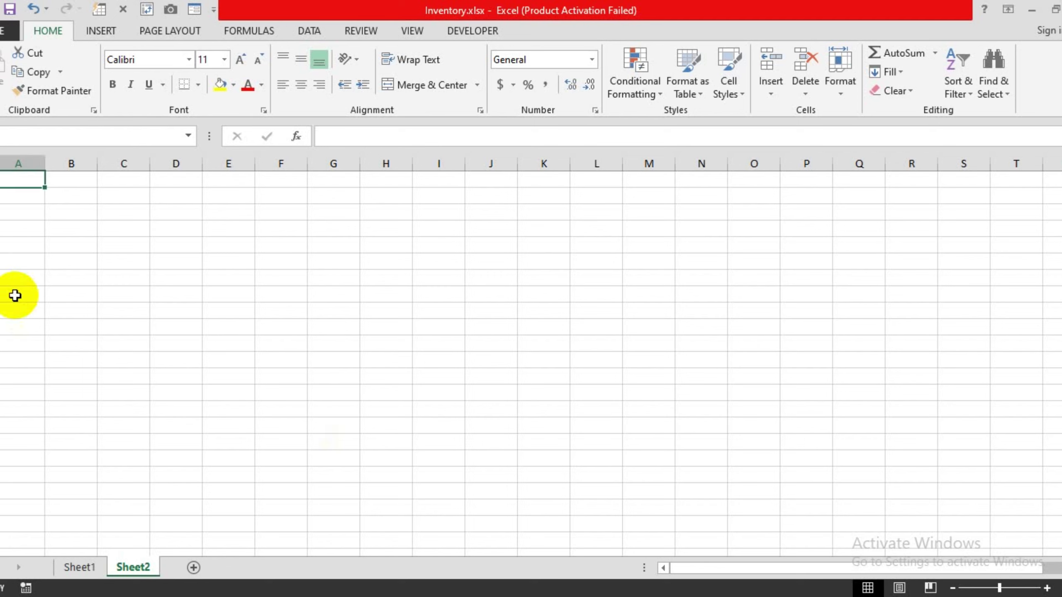
pyautogui.click(14, 296)
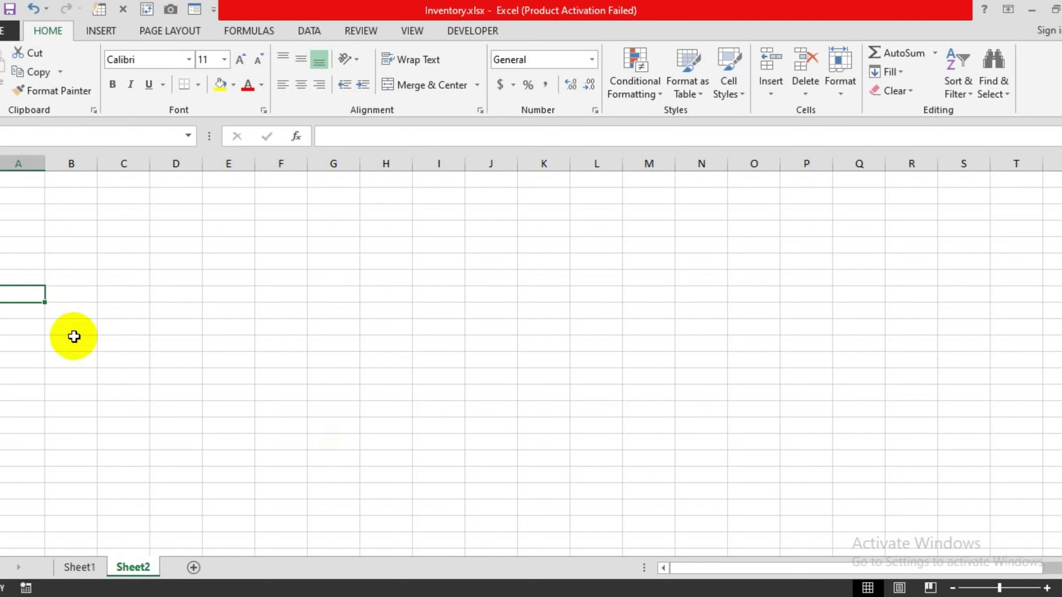
pyautogui.write('Pr')
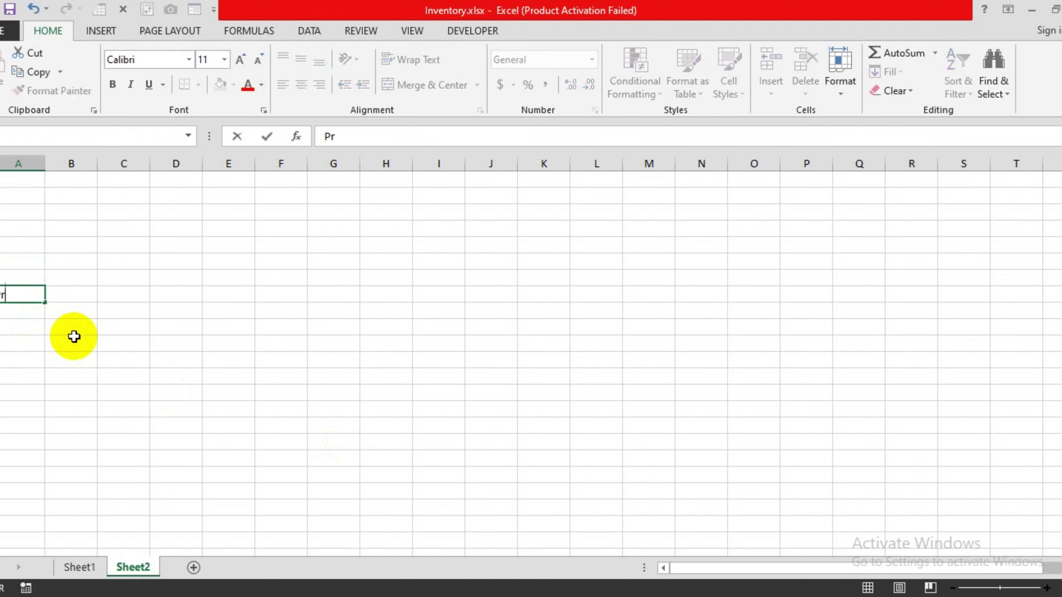
pyautogui.write('oduct ')
pyautogui.write('ID')
pyautogui.press('Tab')
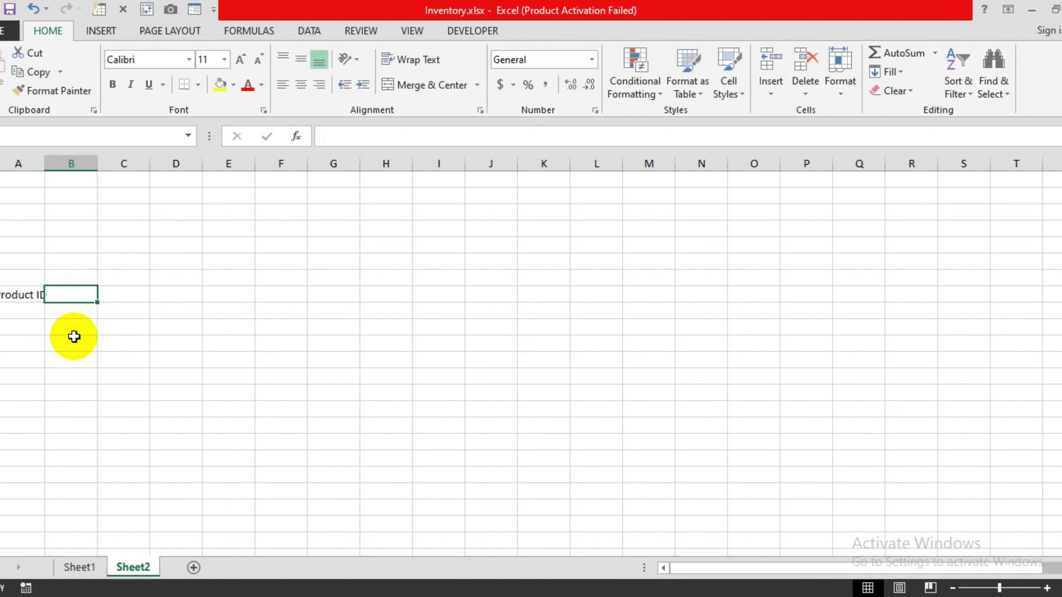
pyautogui.write('Product ')
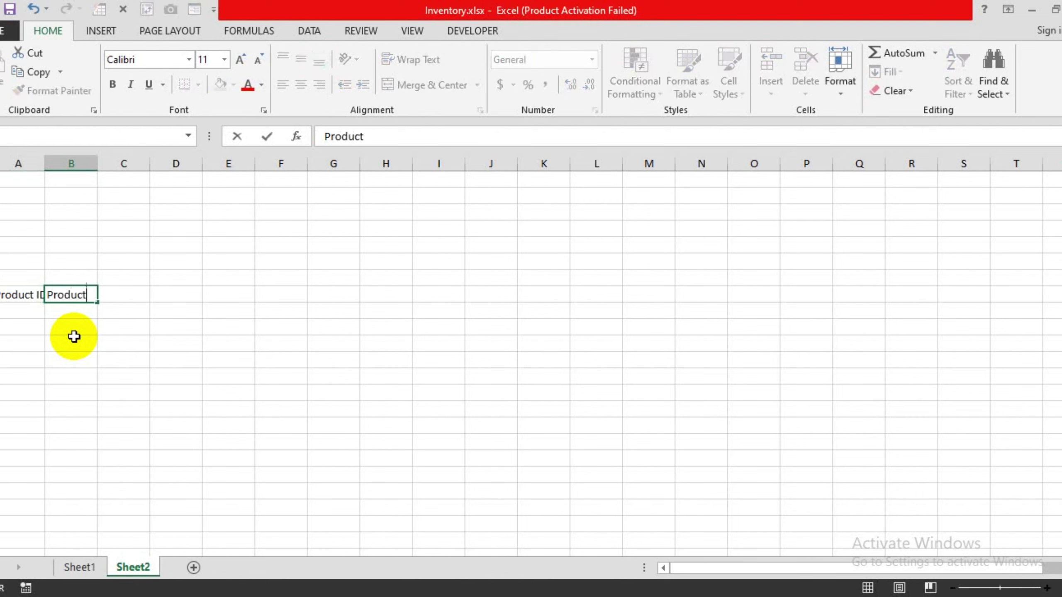
pyautogui.write('Name')
pyautogui.press('Tab')
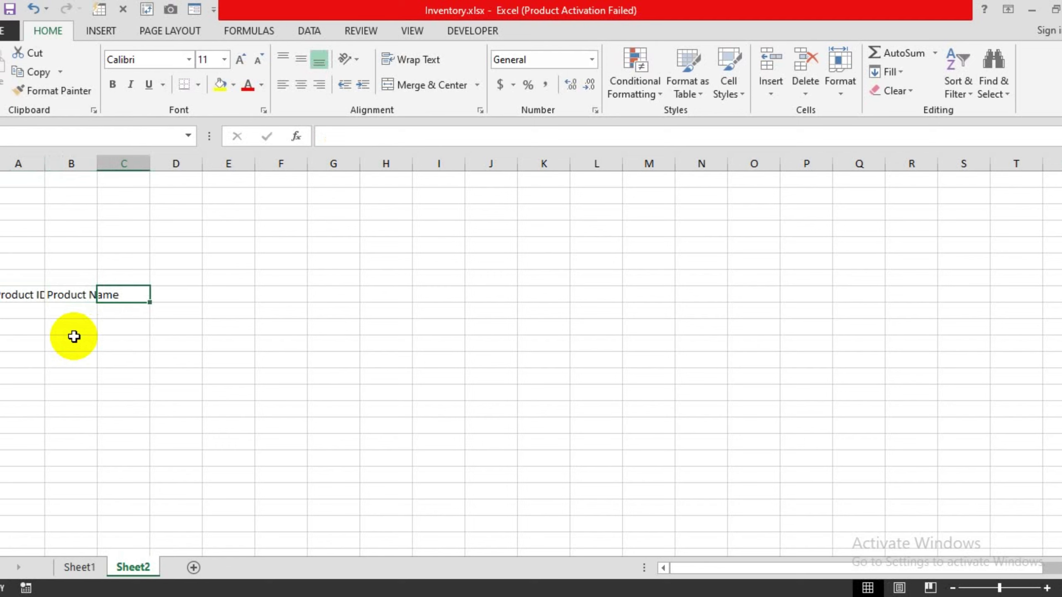
pyautogui.write('Cost')
pyautogui.press('Tab')
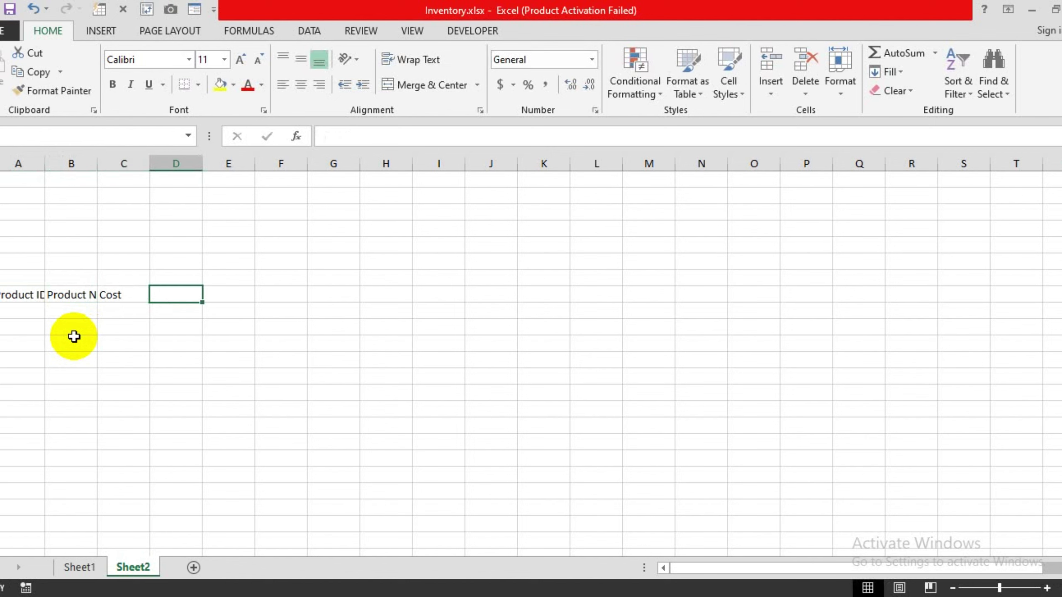
pyautogui.write('Init')
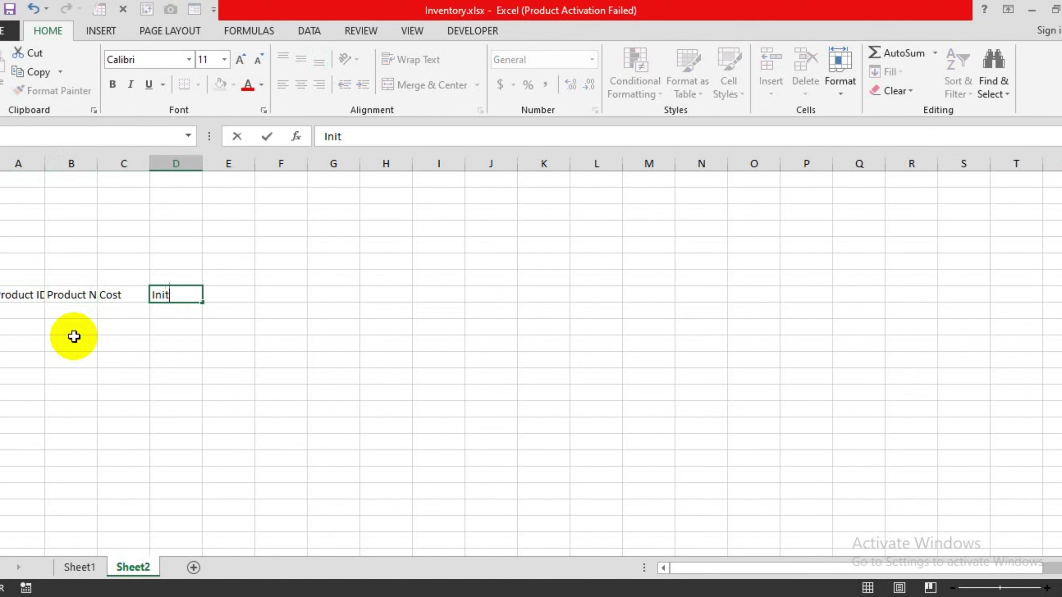
pyautogui.write('ial Co')
pyautogui.write('st')
pyautogui.press('Tab')
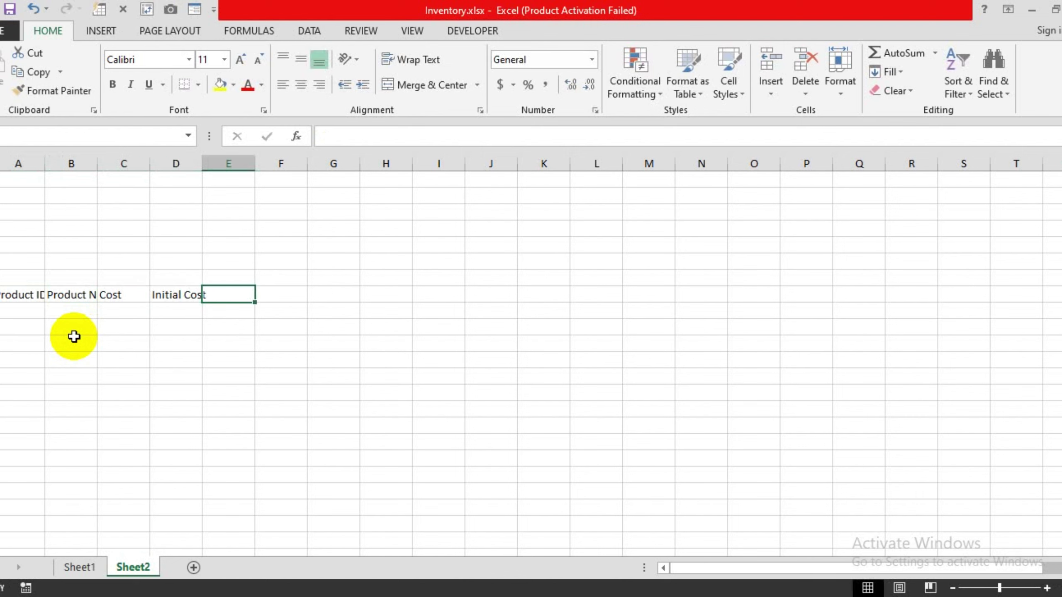
pyautogui.write('Qty')
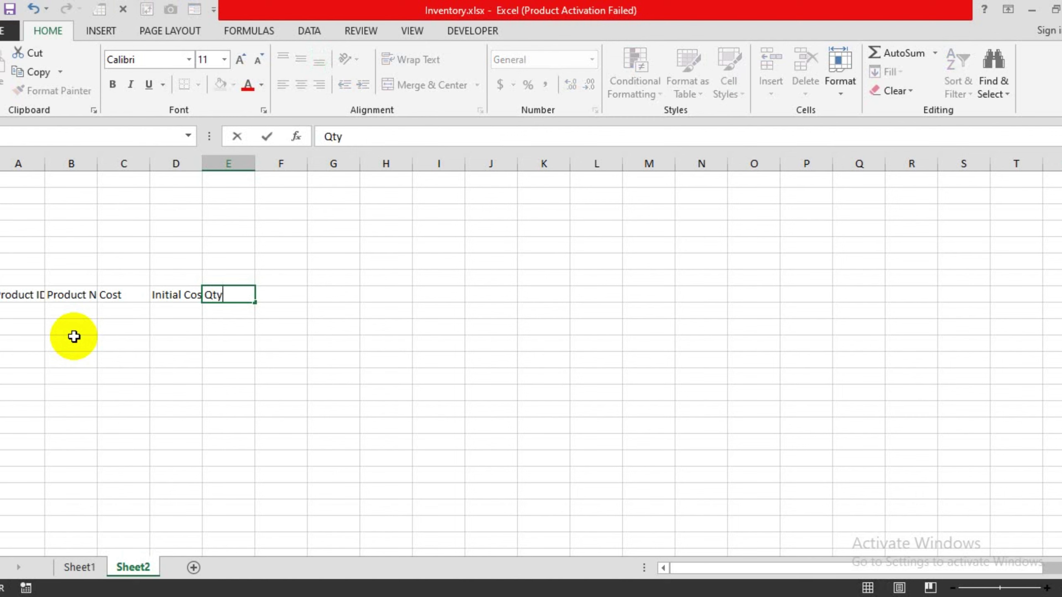
pyautogui.write(' Sold')
pyautogui.press('Return')
# Step: Enter headers Inventory, Sales Report, Available Stocks and Reminder in columns F–I
pyautogui.click(279, 292)
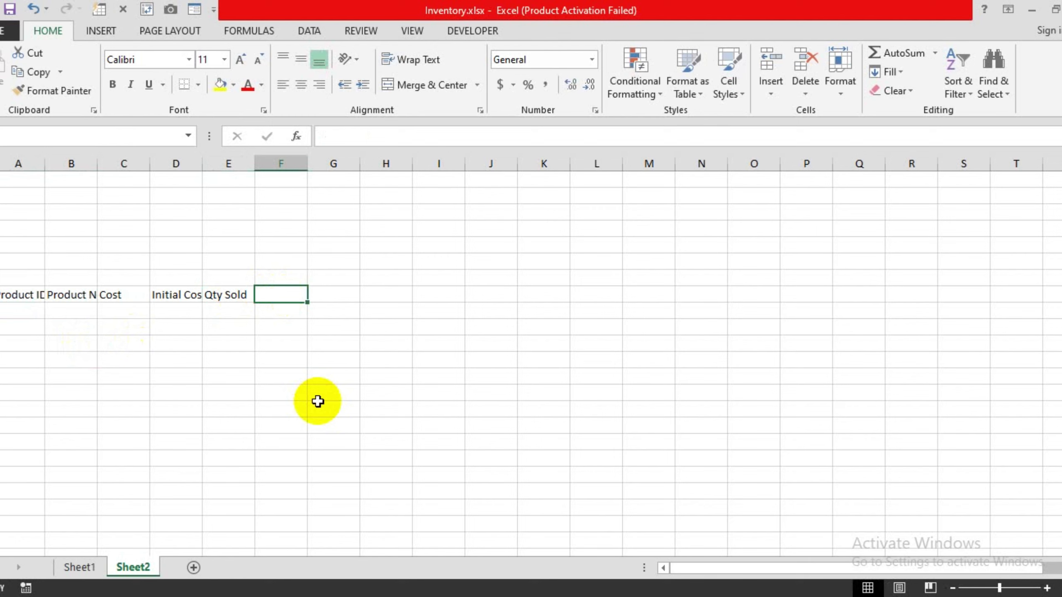
pyautogui.write('I')
pyautogui.write('nventory')
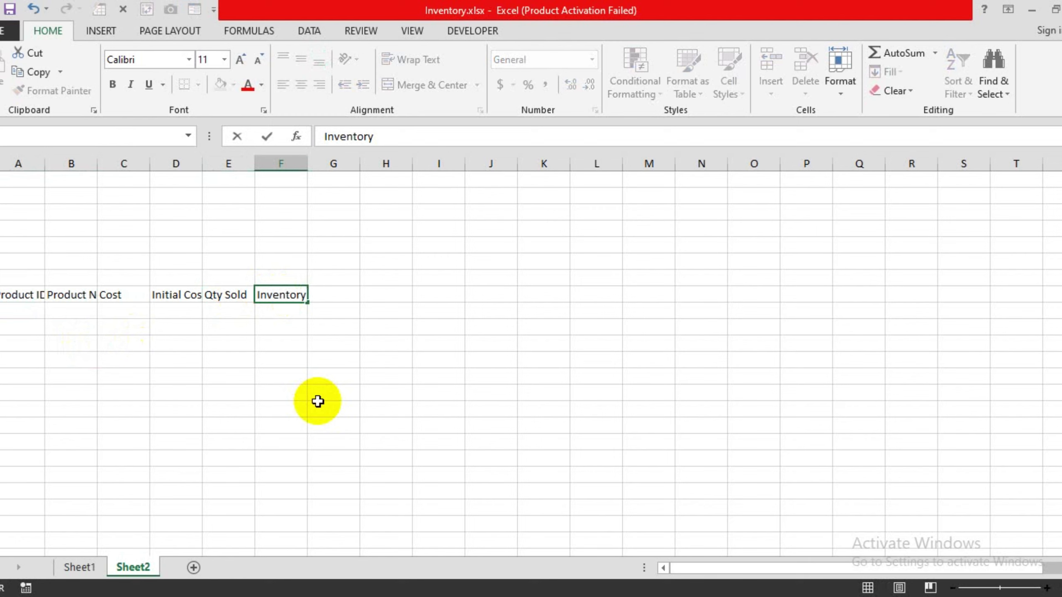
pyautogui.press('Tab')
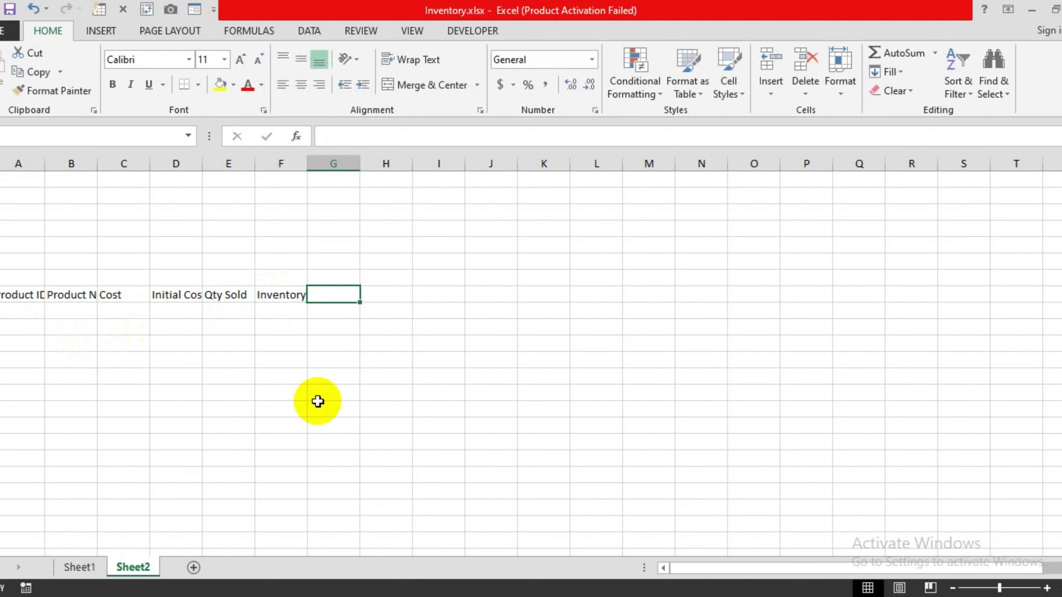
pyautogui.write('Sa')
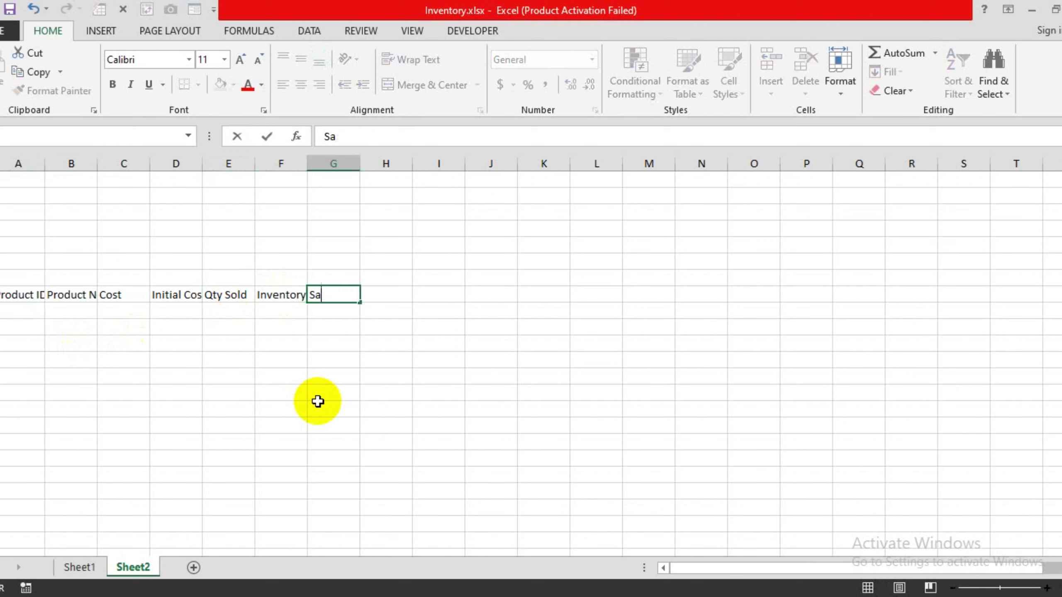
pyautogui.write('les Repor')
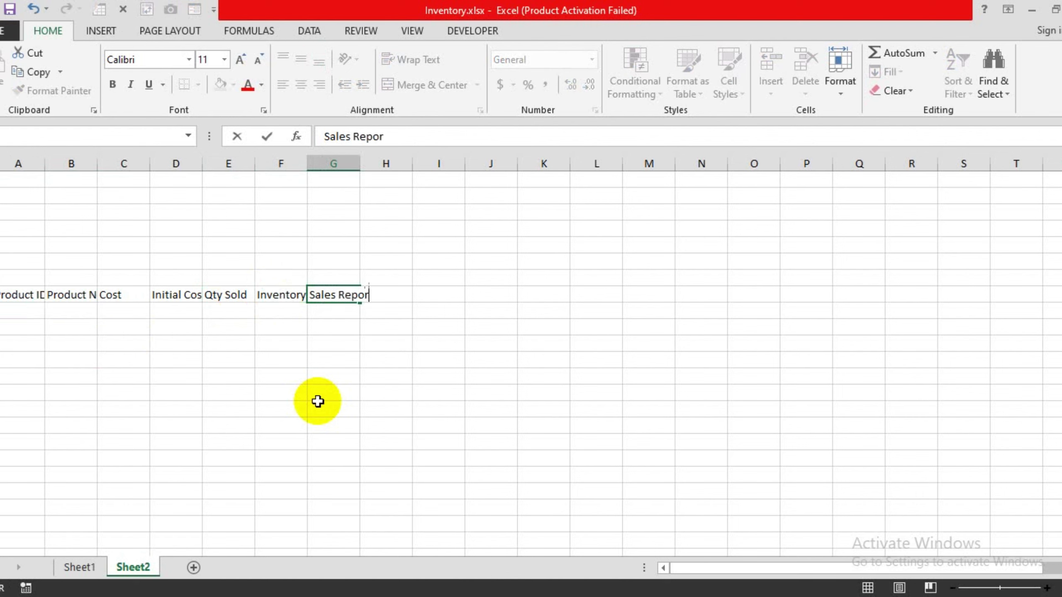
pyautogui.write('t')
pyautogui.press('Tab')
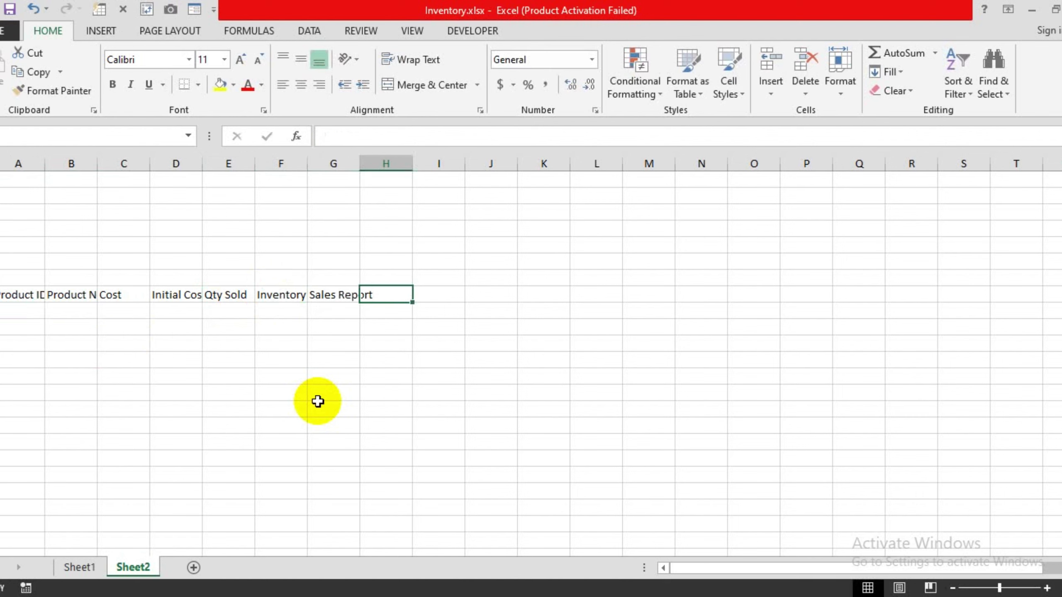
pyautogui.write('Avai')
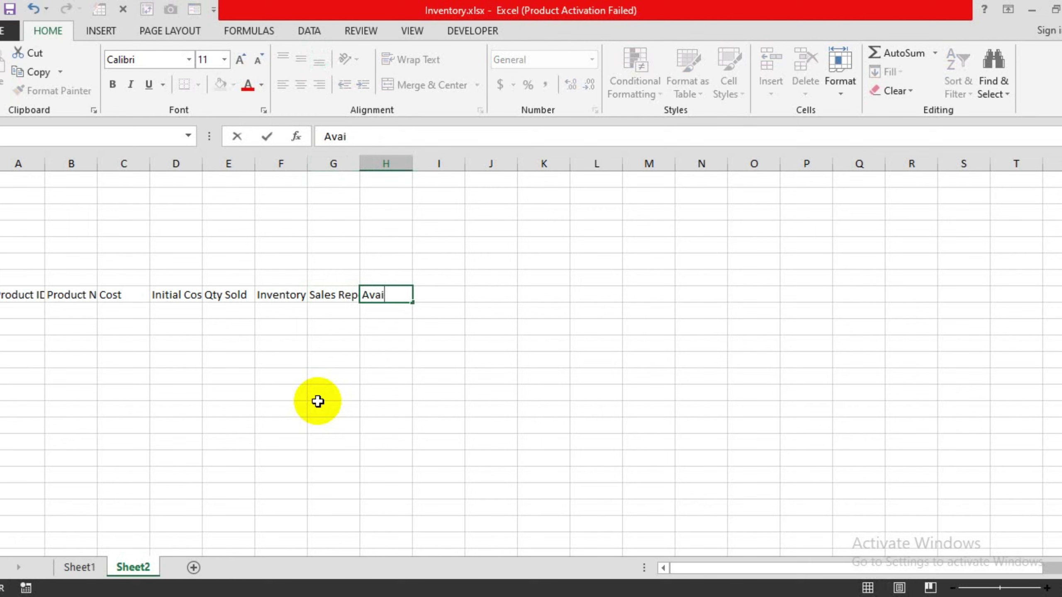
pyautogui.write('lable St')
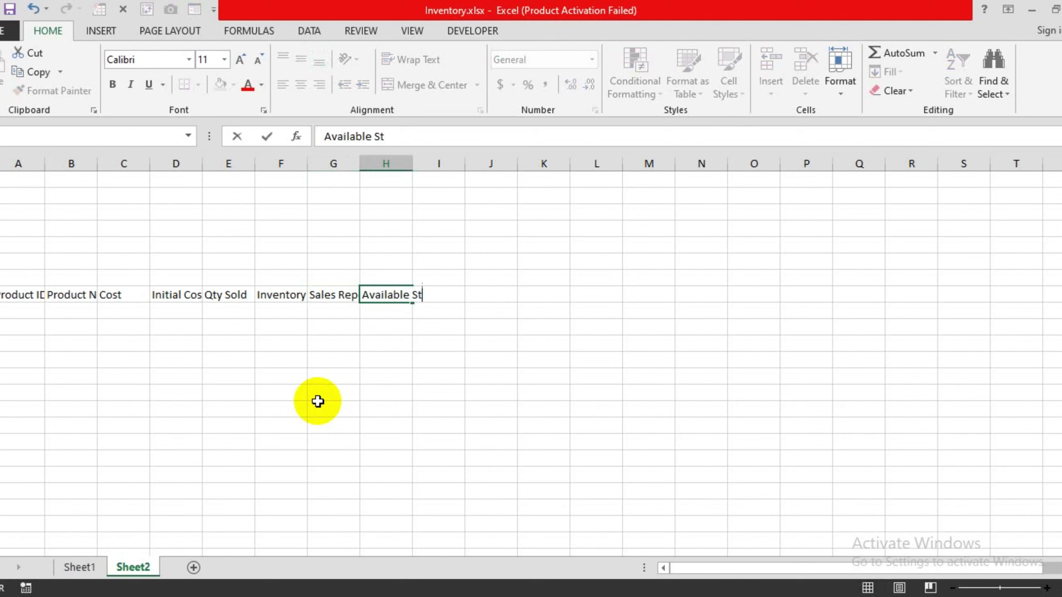
pyautogui.write('ocks')
pyautogui.press('Tab')
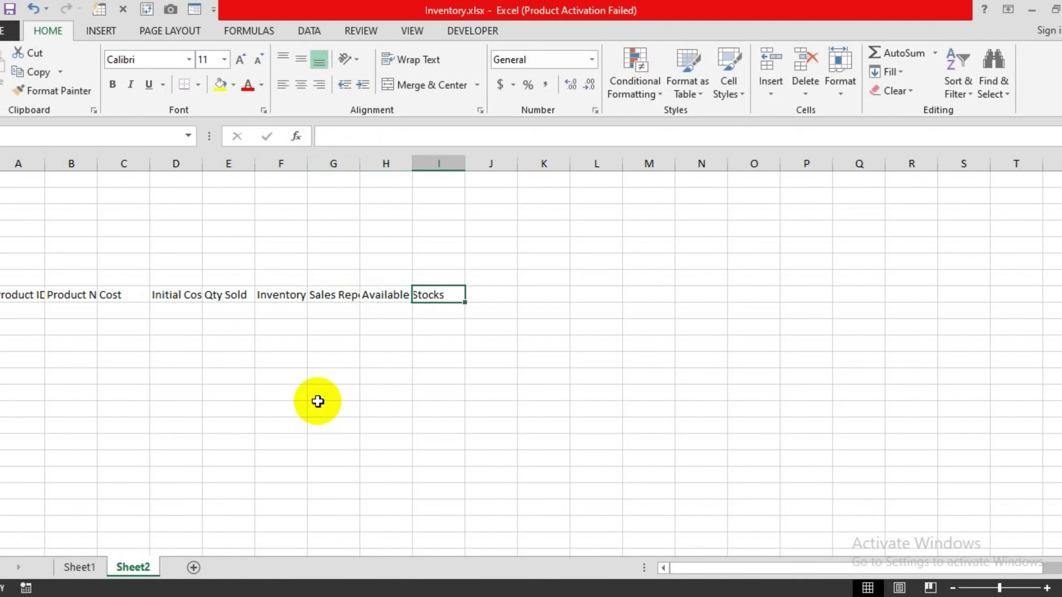
pyautogui.write('R')
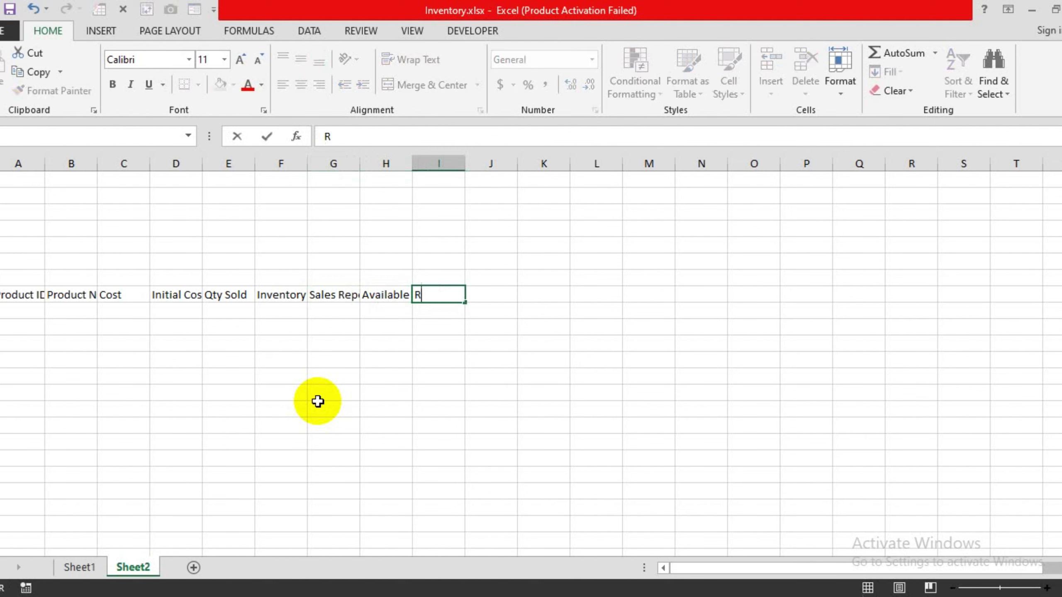
pyautogui.write('eminder')
pyautogui.press('Return')
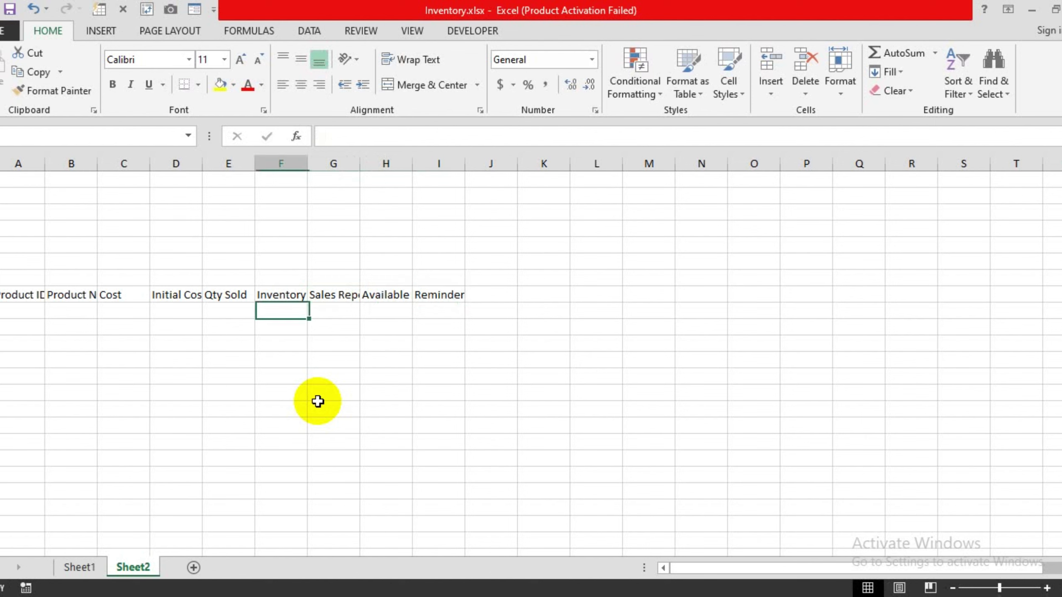
# Step: Auto-fit and drag columns A through I wider so every header from Product ID to Reminder fits
pyautogui.doubleClick(45, 163)
pyautogui.doubleClick(103, 163)
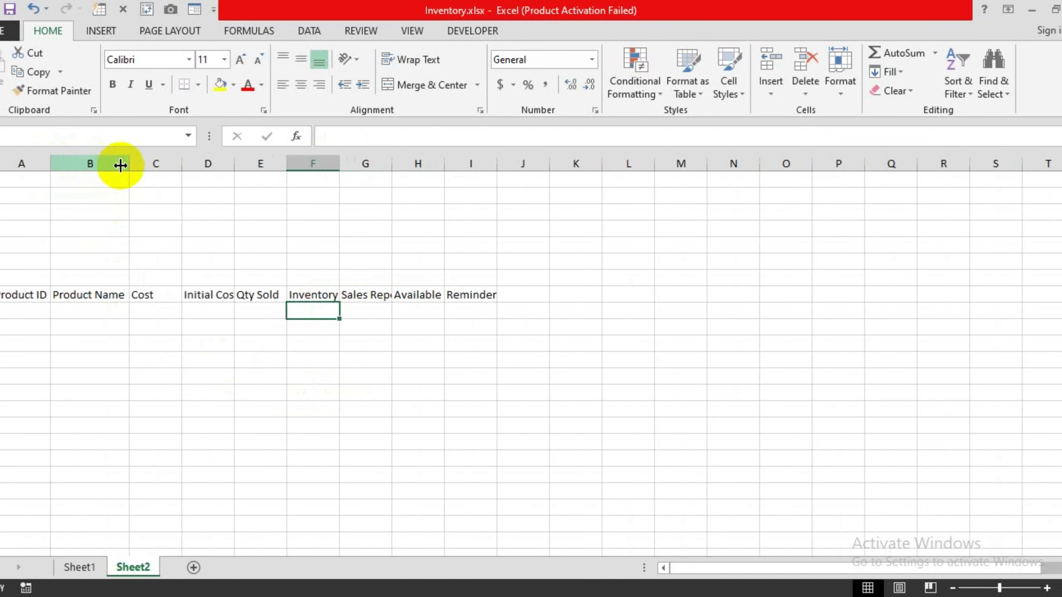
pyautogui.moveTo(128, 163); pyautogui.dragTo(223, 176)
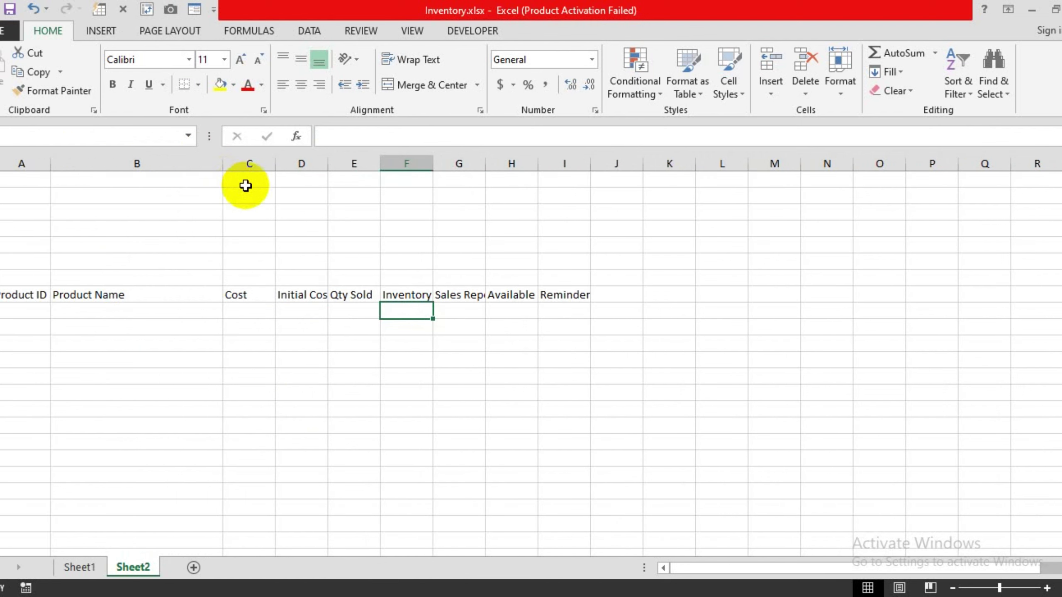
pyautogui.doubleClick(329, 163)
pyautogui.moveTo(336, 164); pyautogui.dragTo(777, 164)
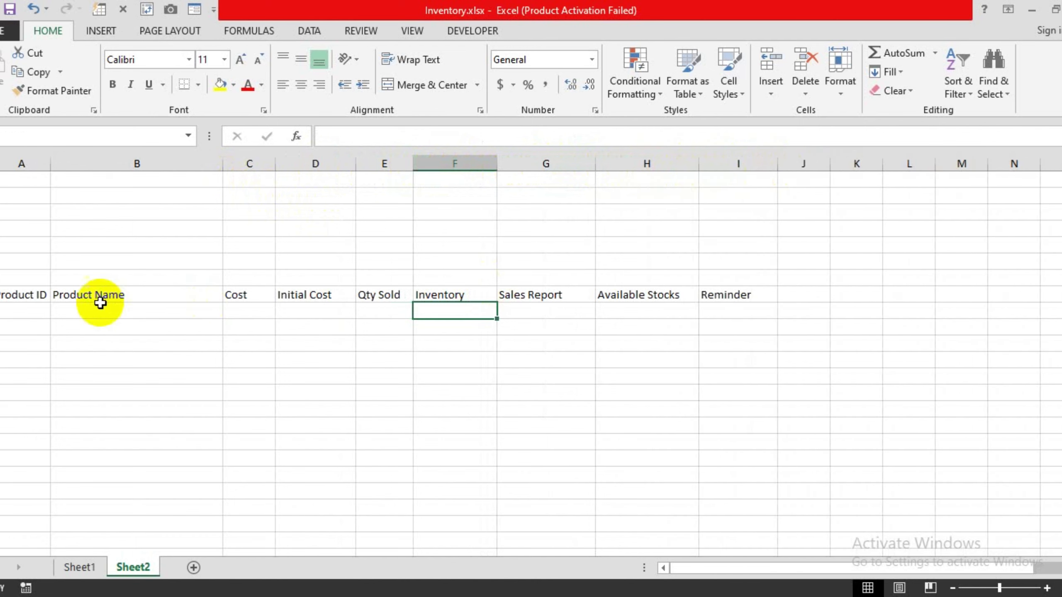
pyautogui.moveTo(24, 295)
pyautogui.mouseDown()
pyautogui.moveTo(693, 294)
pyautogui.moveTo(707, 520)
pyautogui.mouseUp()
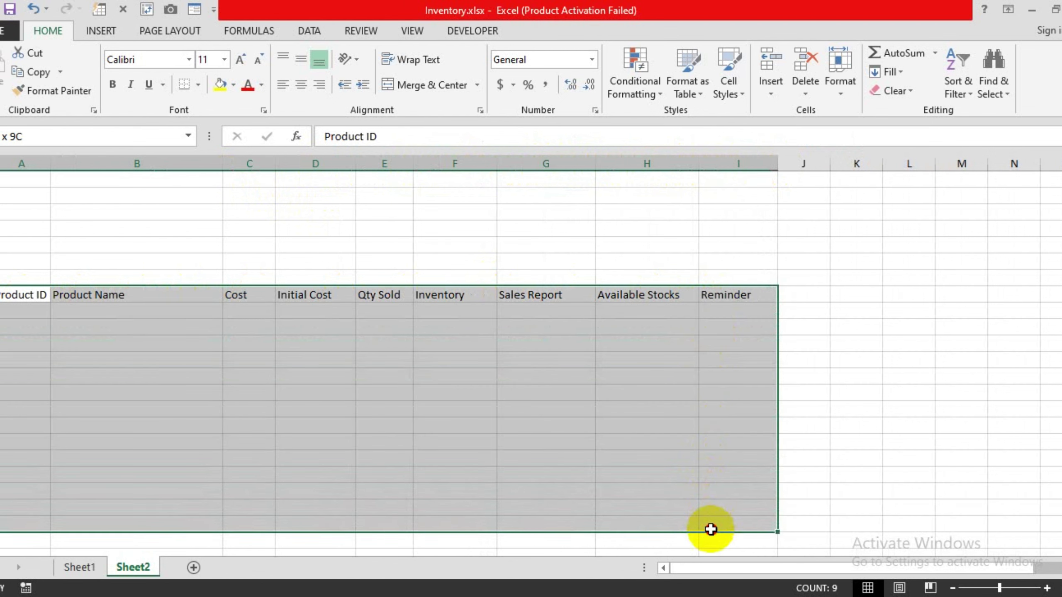
# Step: Add all borders to the table, then give the header row dark blue fill and white centered text
pyautogui.click(199, 85)
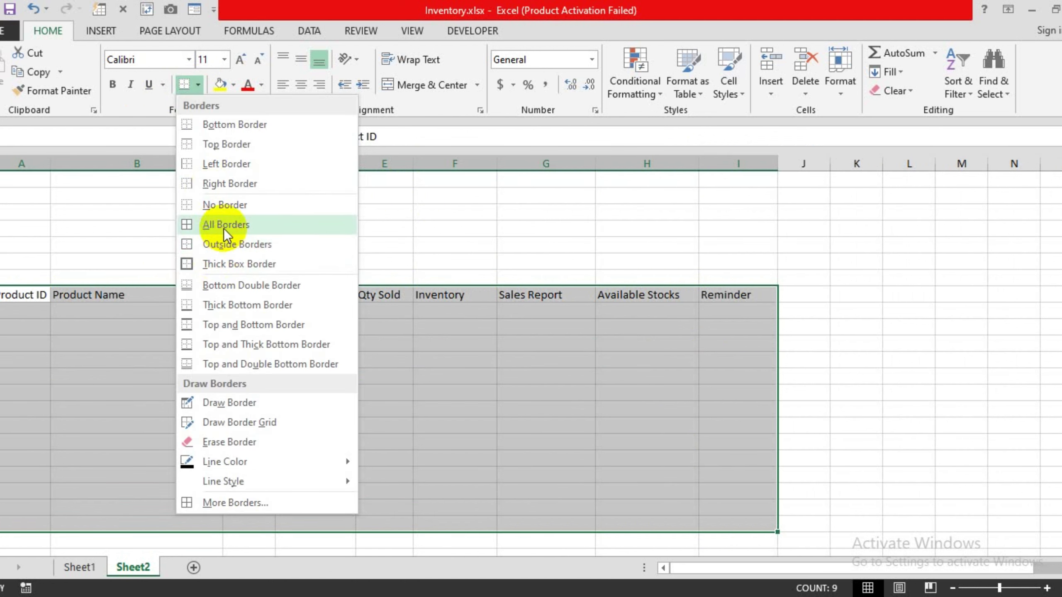
pyautogui.click(223, 226)
pyautogui.moveTo(25, 295); pyautogui.dragTo(731, 298)
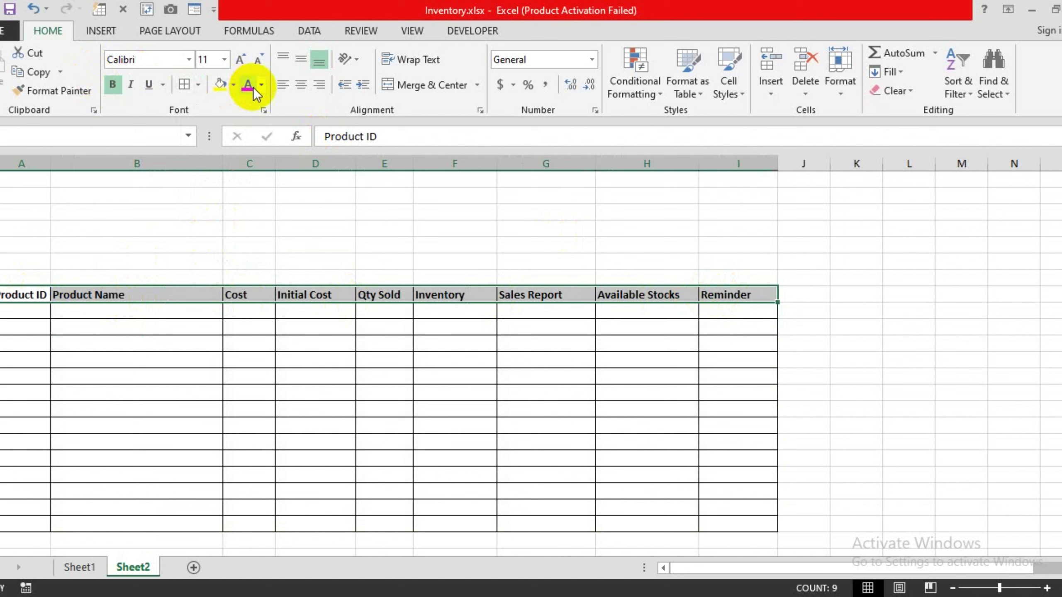
pyautogui.click(233, 85)
pyautogui.click(330, 213)
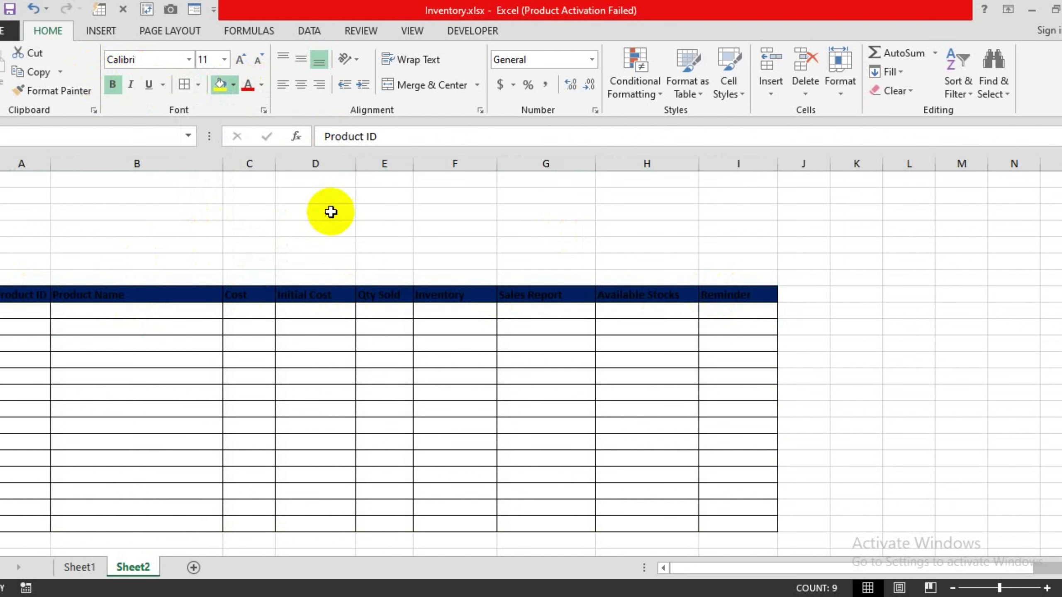
pyautogui.click(262, 85)
pyautogui.click(247, 140)
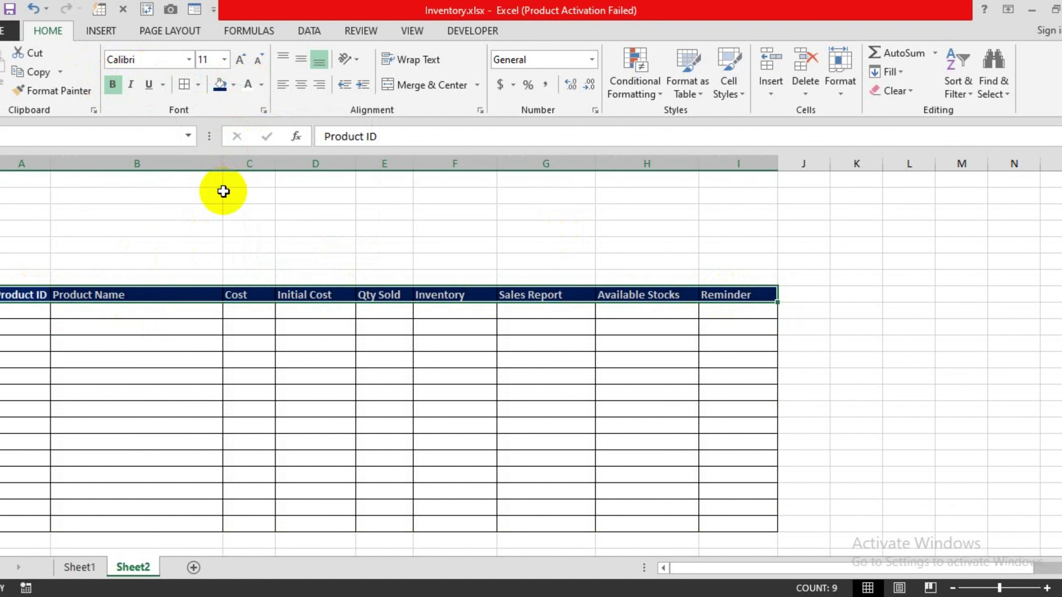
pyautogui.click(299, 86)
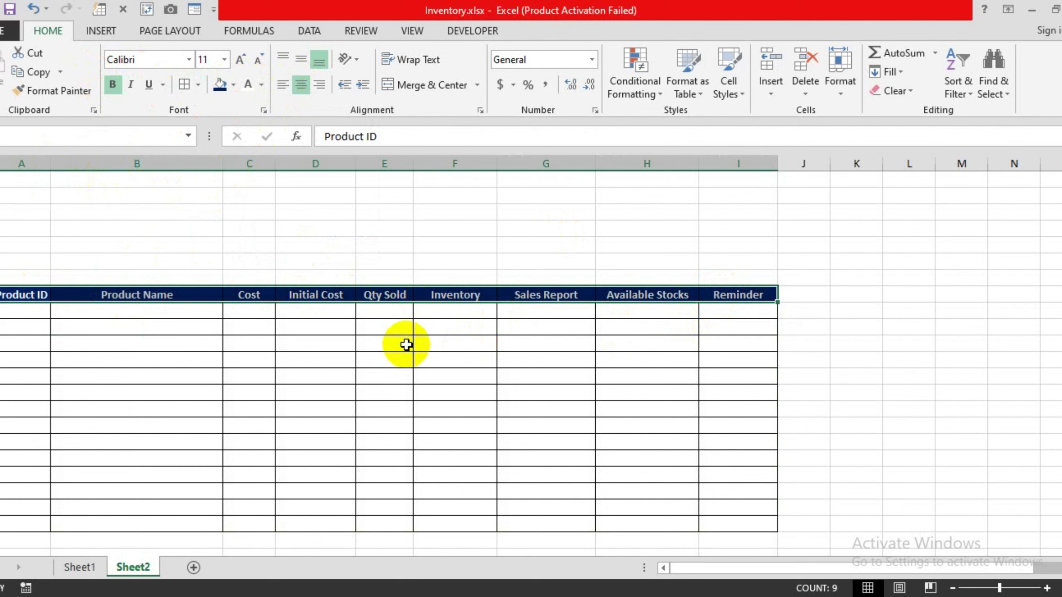
# Step: Enter 1 and 2 under Product ID and fill the series down to 14
pyautogui.click(19, 311)
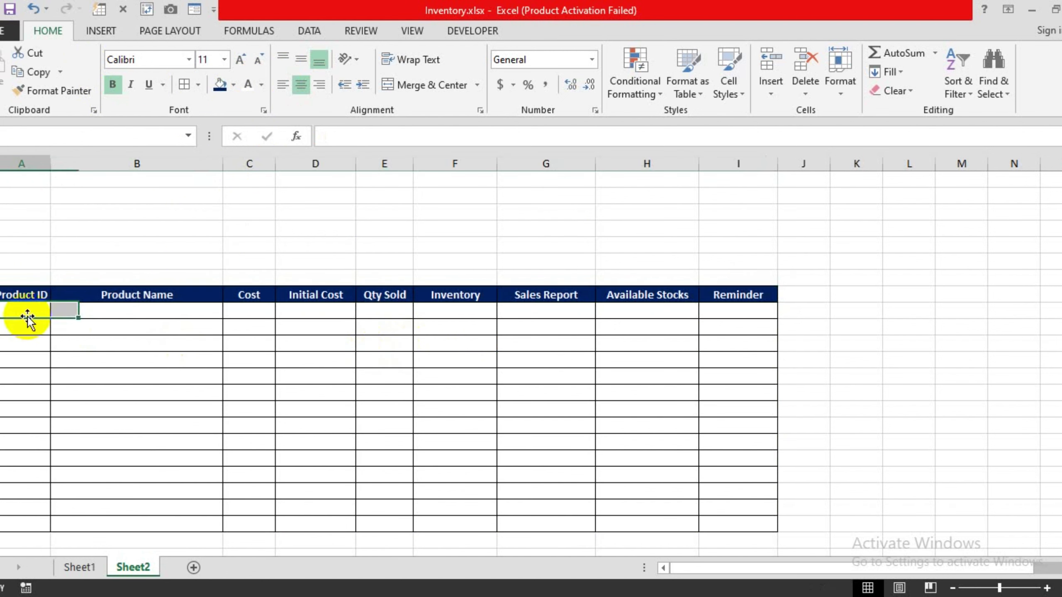
pyautogui.write('1')
pyautogui.press('Return')
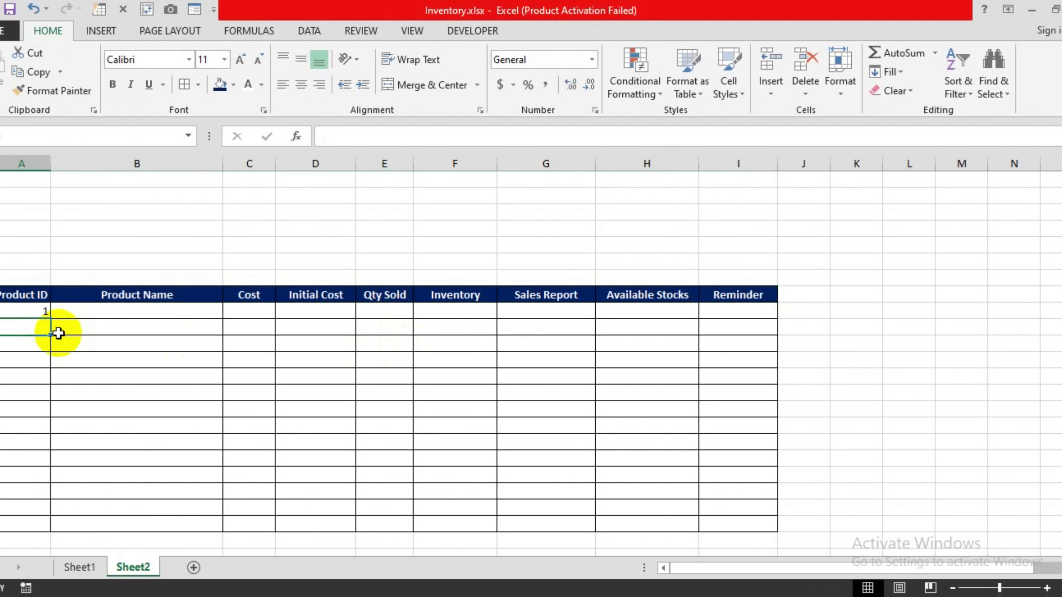
pyautogui.write('2')
pyautogui.press('Return')
pyautogui.moveTo(52, 329)
pyautogui.mouseDown()
pyautogui.moveTo(38, 313)
pyautogui.moveTo(49, 530)
pyautogui.mouseUp()
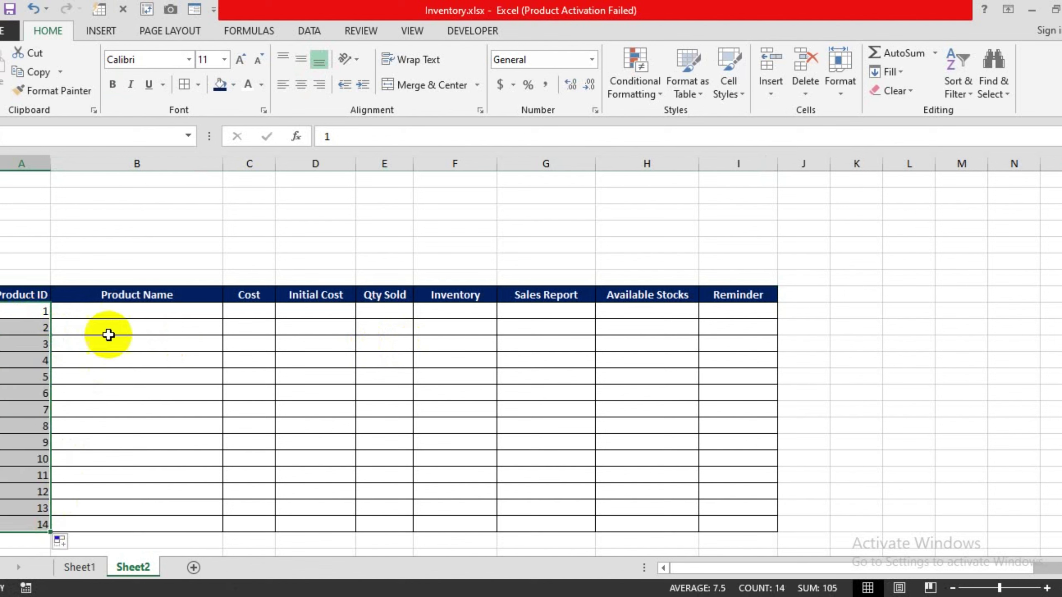
pyautogui.click(113, 314)
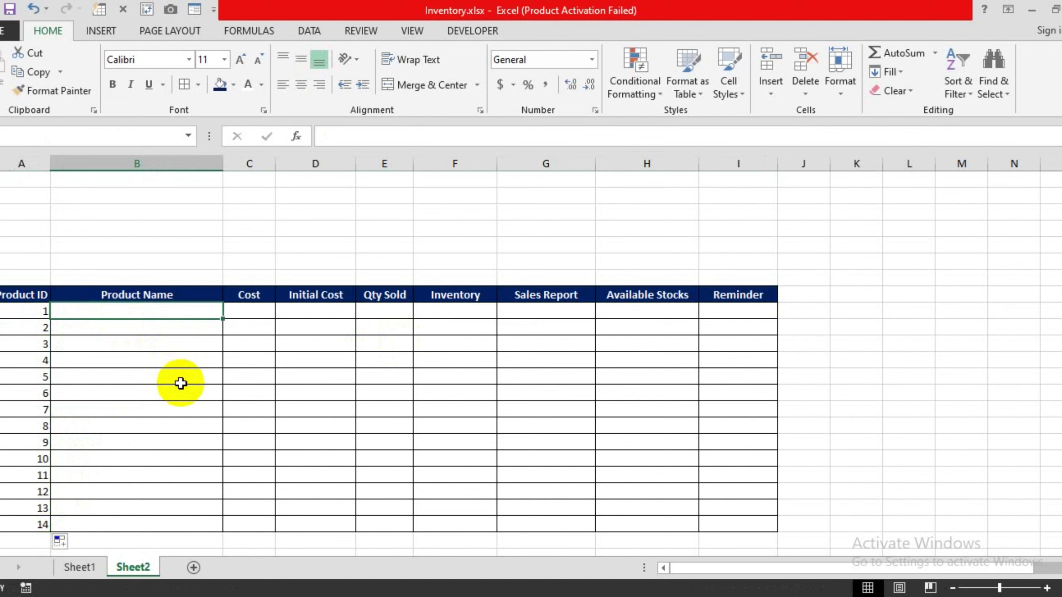
# Step: Enter product names Paper, Card Sheet, Pencil, Rubber, Scale and Ink Pot, correcting the typos
pyautogui.write('Paaper')
pyautogui.press('Return')
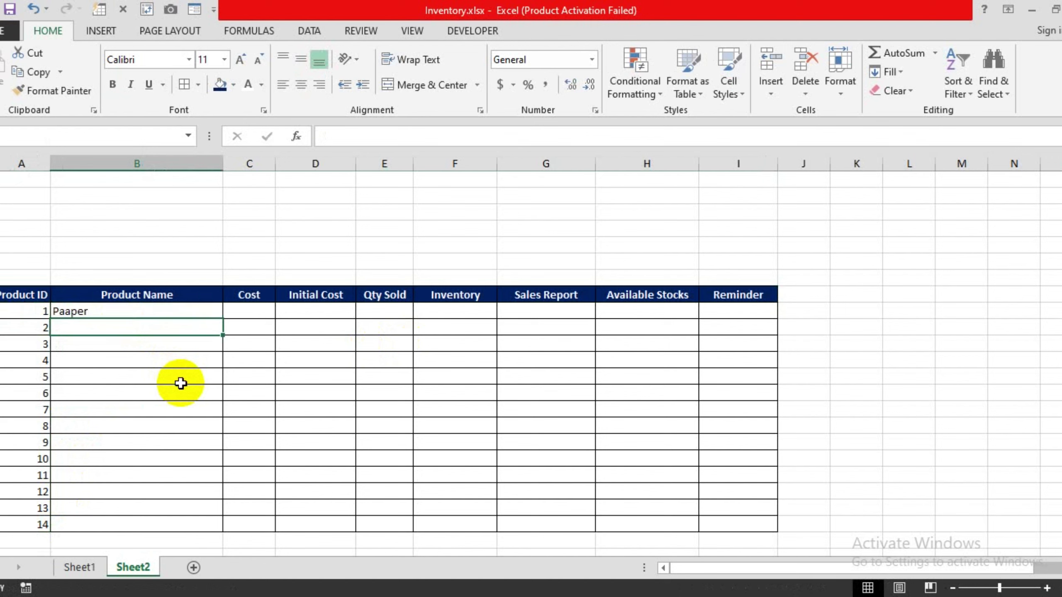
pyautogui.press('Up')
pyautogui.write('Pap')
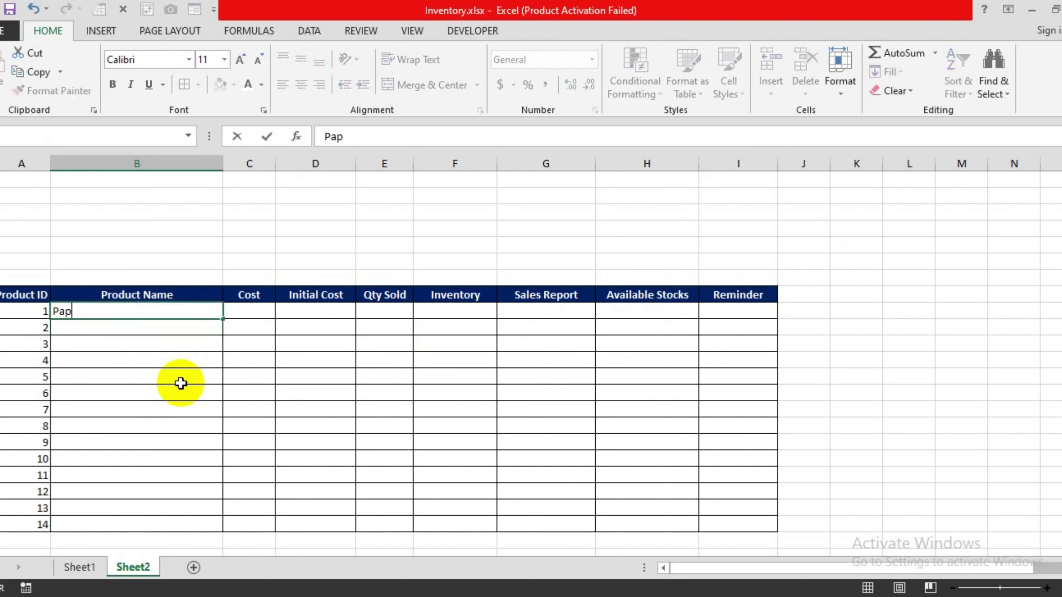
pyautogui.write('er')
pyautogui.press('Return')
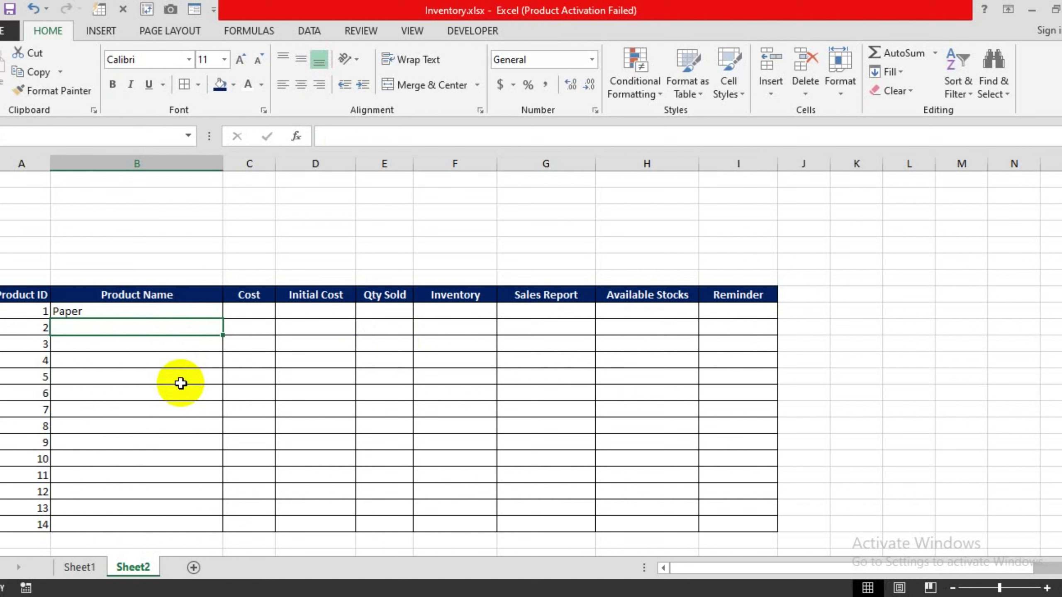
pyautogui.write('Ca')
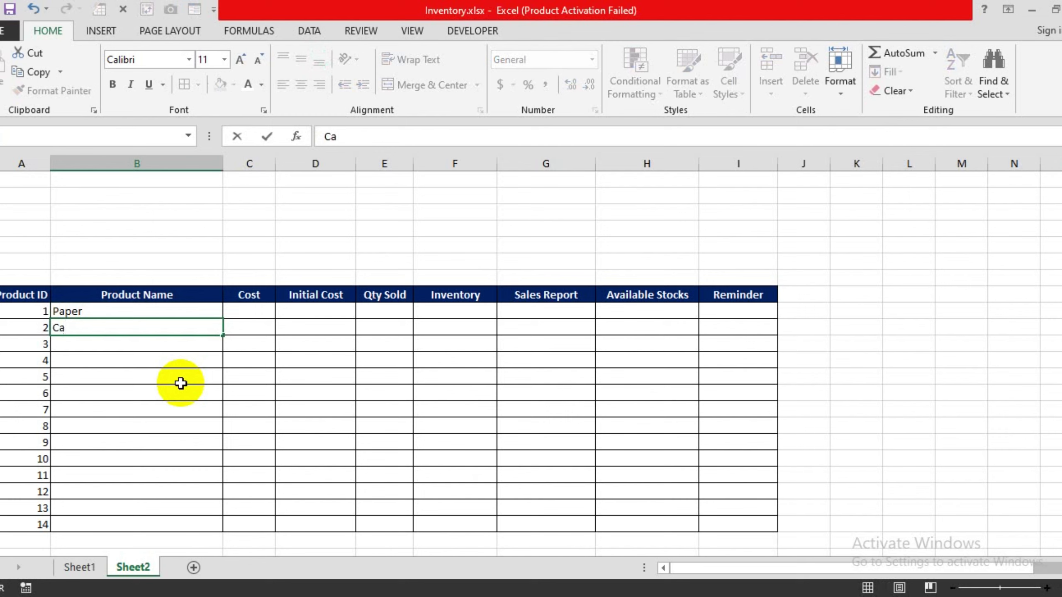
pyautogui.write('rdd')
pyautogui.press('BackSpace')
pyautogui.write('She')
pyautogui.write('et')
pyautogui.press('Return')
pyautogui.write('Pe')
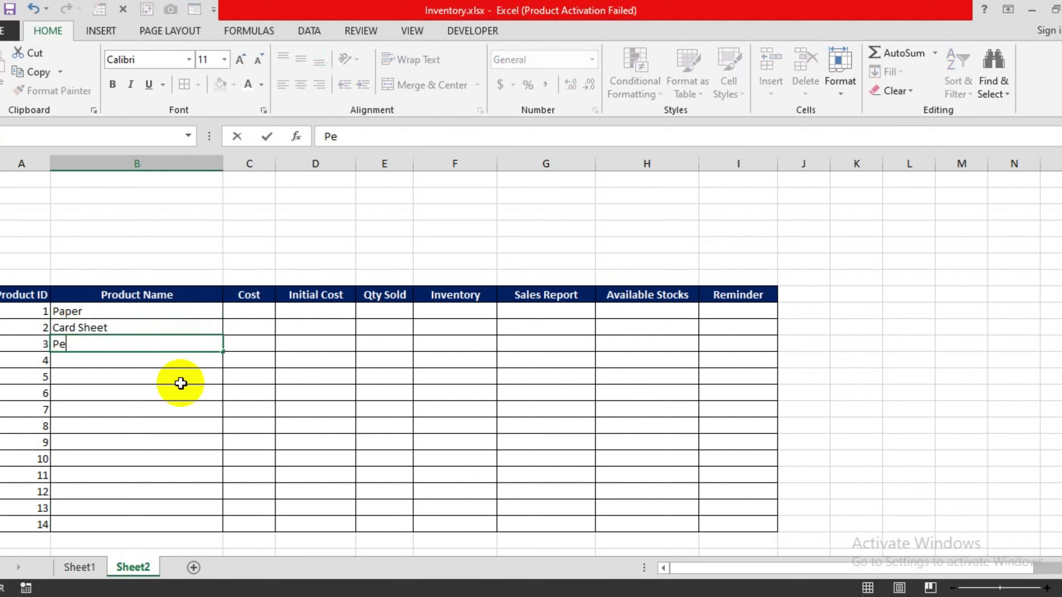
pyautogui.write('ncil')
pyautogui.press('Return')
pyautogui.write('R')
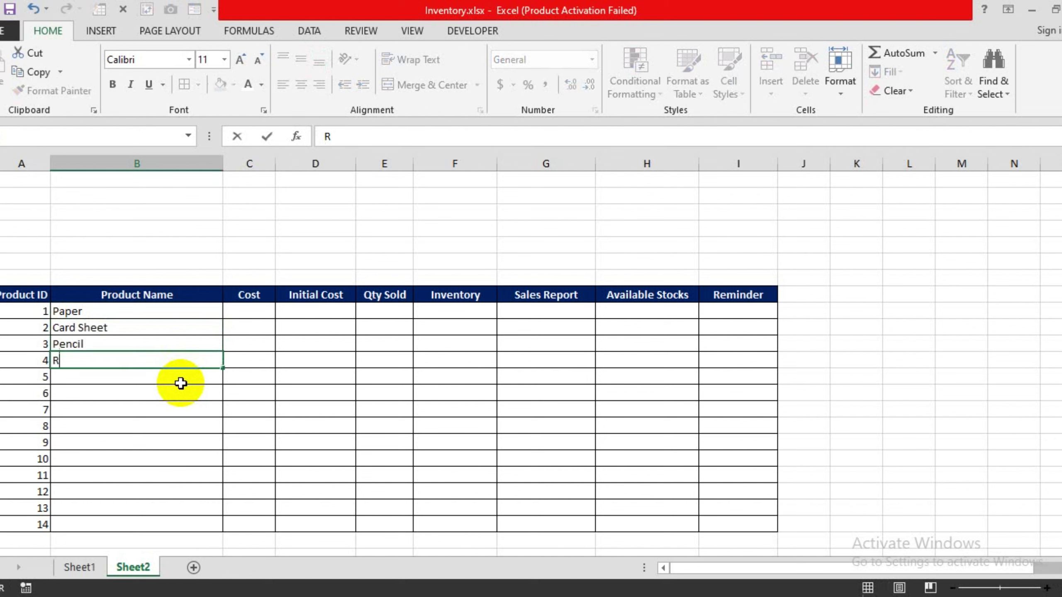
pyautogui.write('ubber')
pyautogui.press('Return')
pyautogui.write('S')
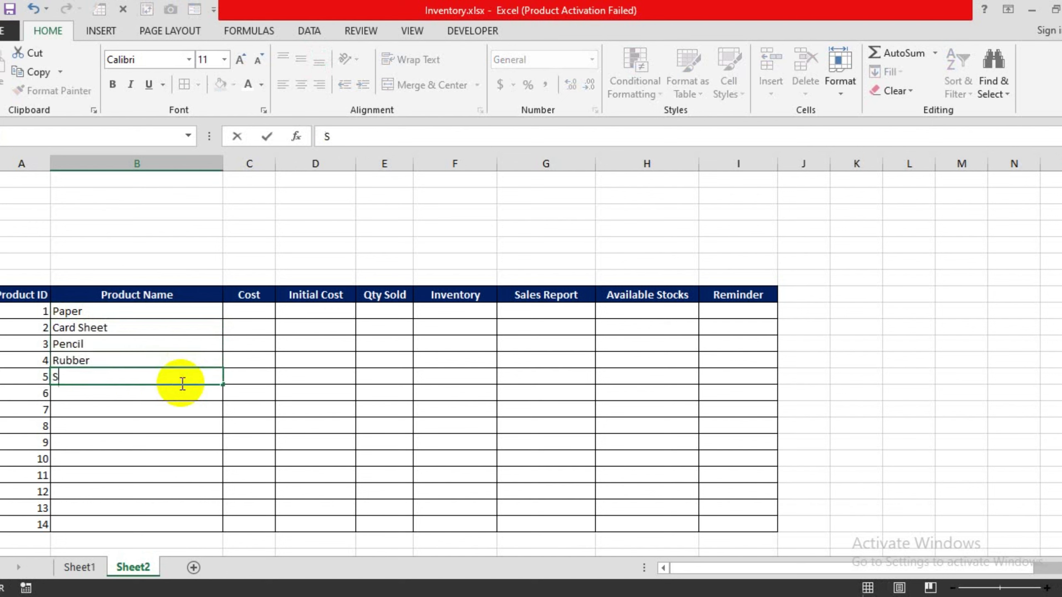
pyautogui.write('cale')
pyautogui.press('Return')
pyautogui.write('Ink ')
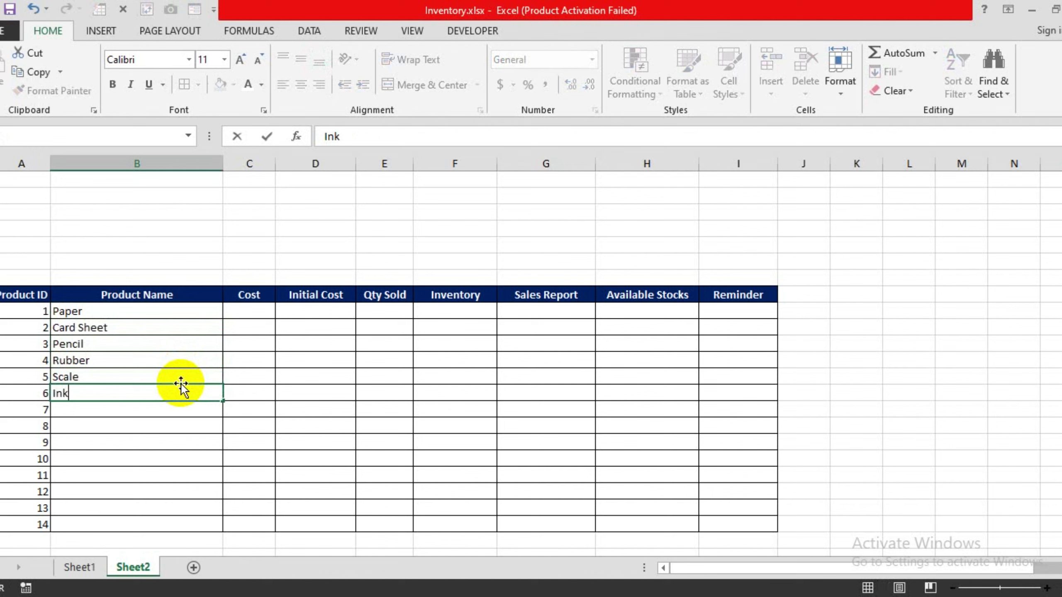
pyautogui.write('Pot')
pyautogui.press('Return')
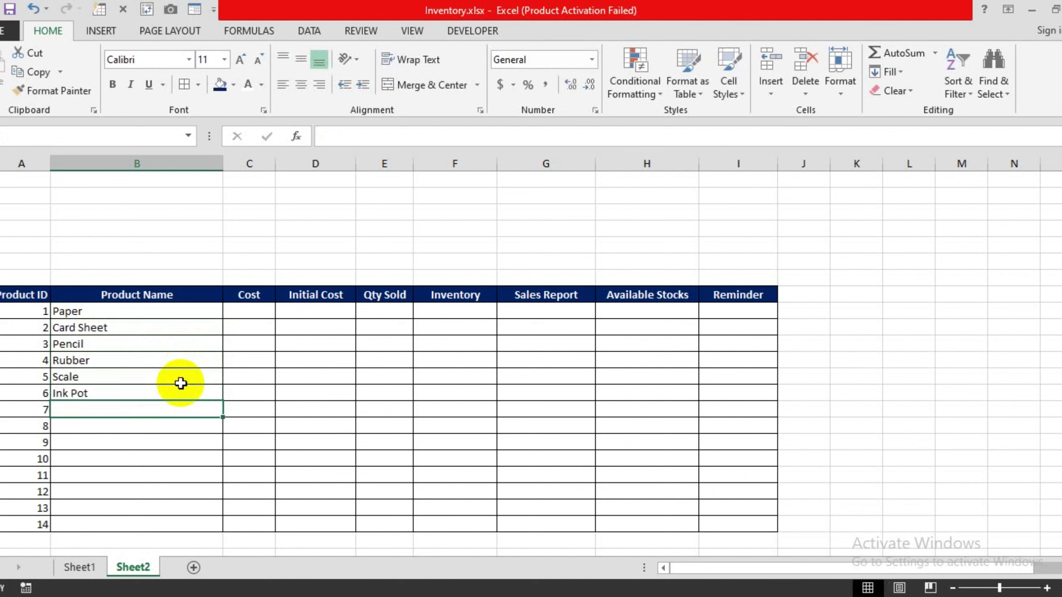
# Step: Enter product names Diary, Register, Colours, Crowns, Stickers, Baloon, Chart and Pencil
pyautogui.write('Diary')
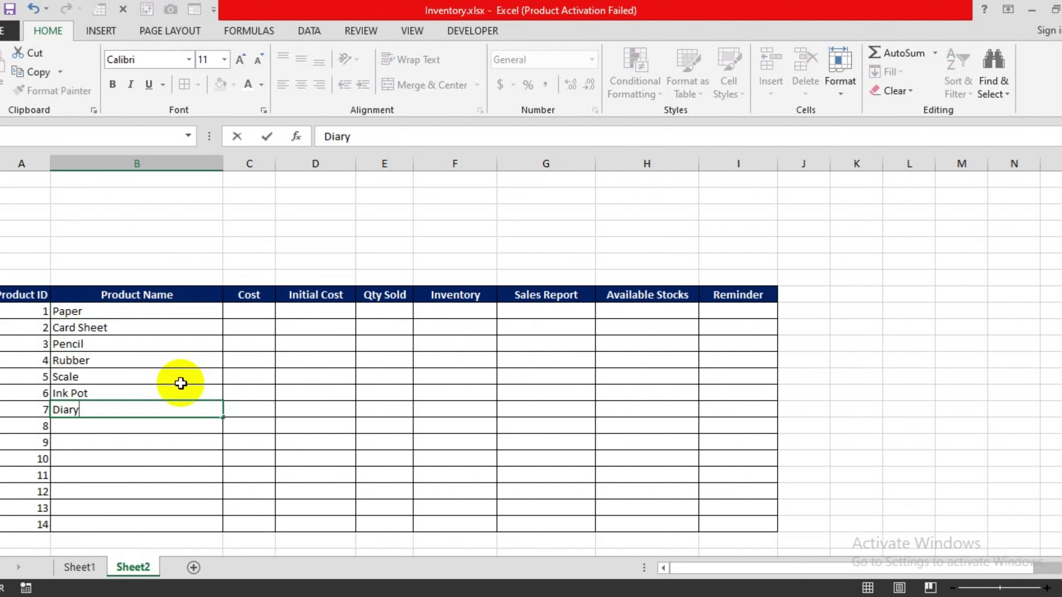
pyautogui.press('Return')
pyautogui.write('Regis')
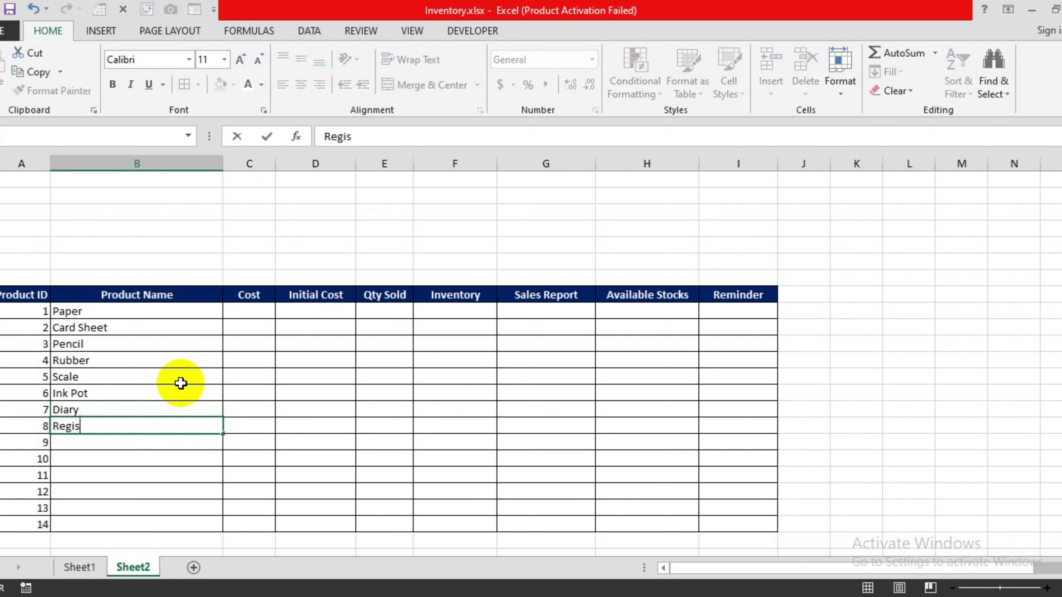
pyautogui.write('ter')
pyautogui.press('Return')
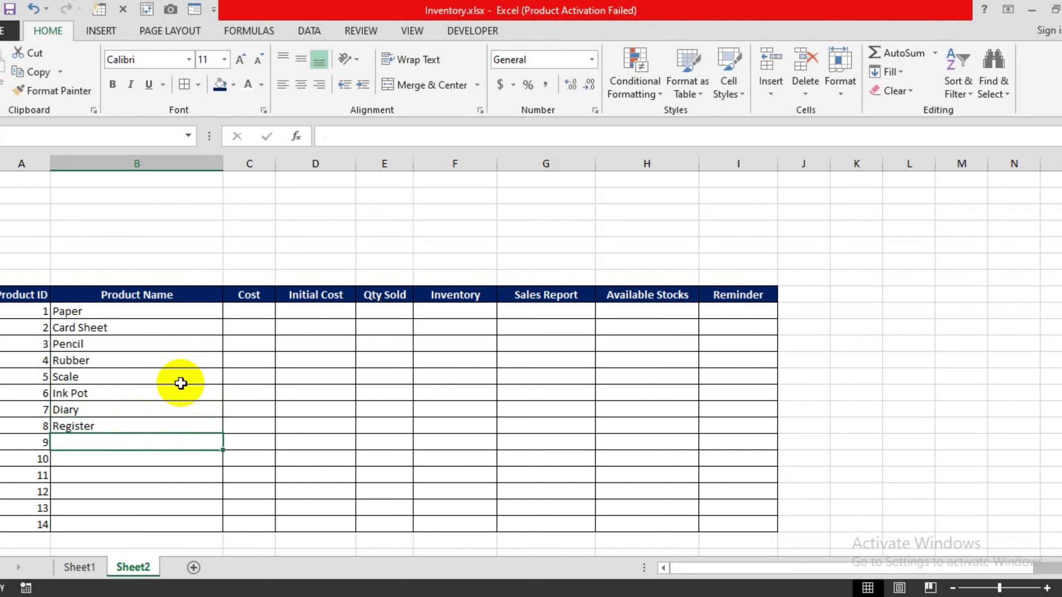
pyautogui.write('Co')
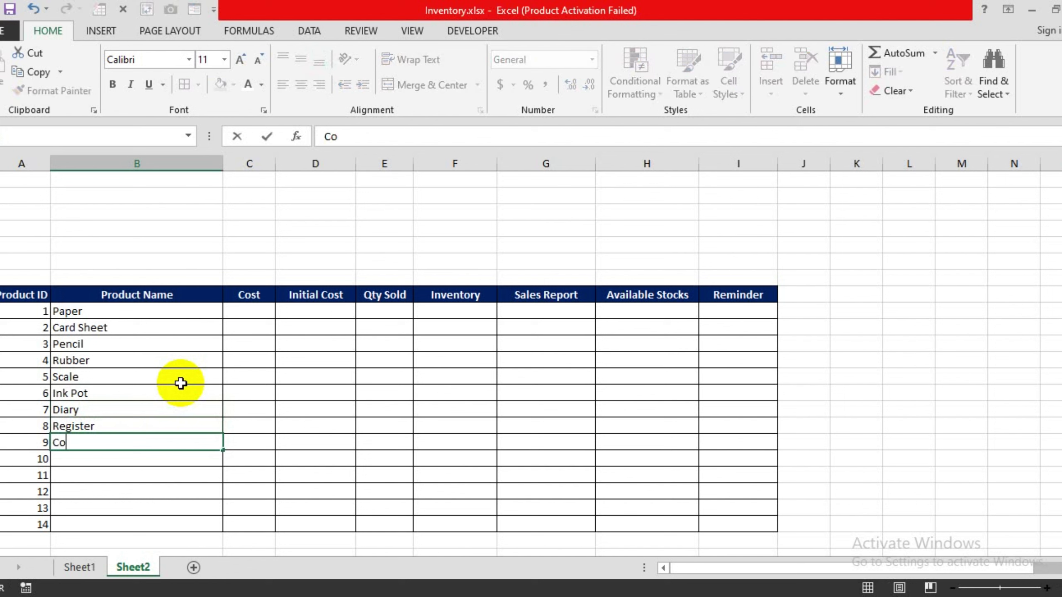
pyautogui.write('lours')
pyautogui.press('Return')
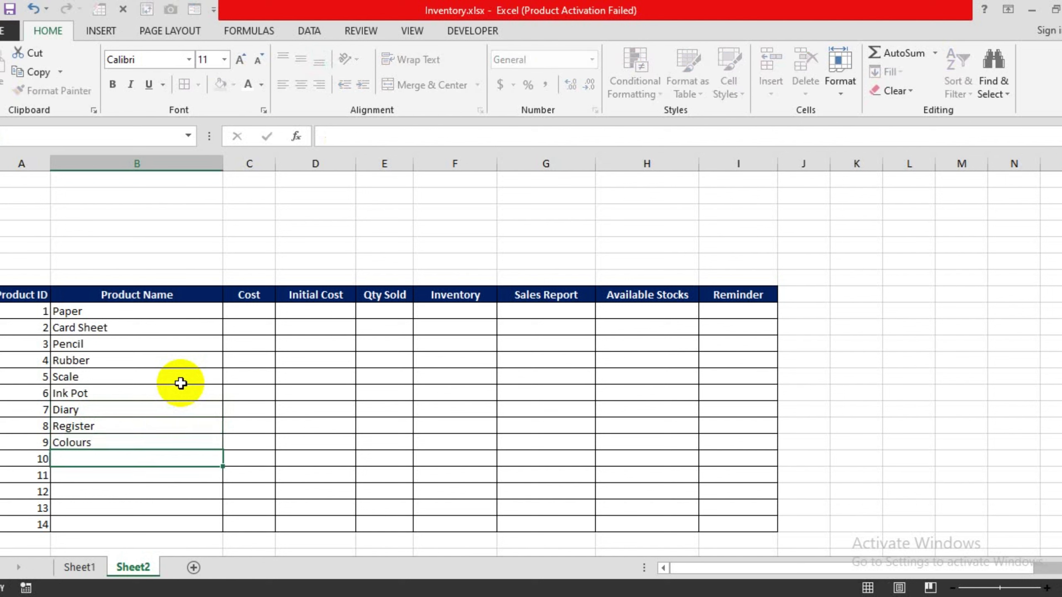
pyautogui.write('Crowns')
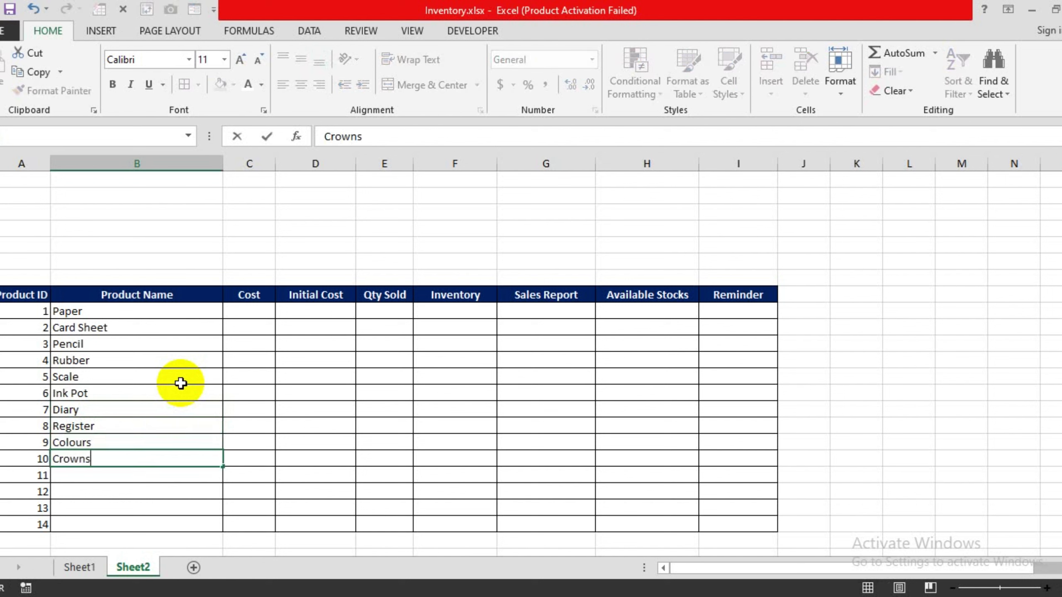
pyautogui.press('Return')
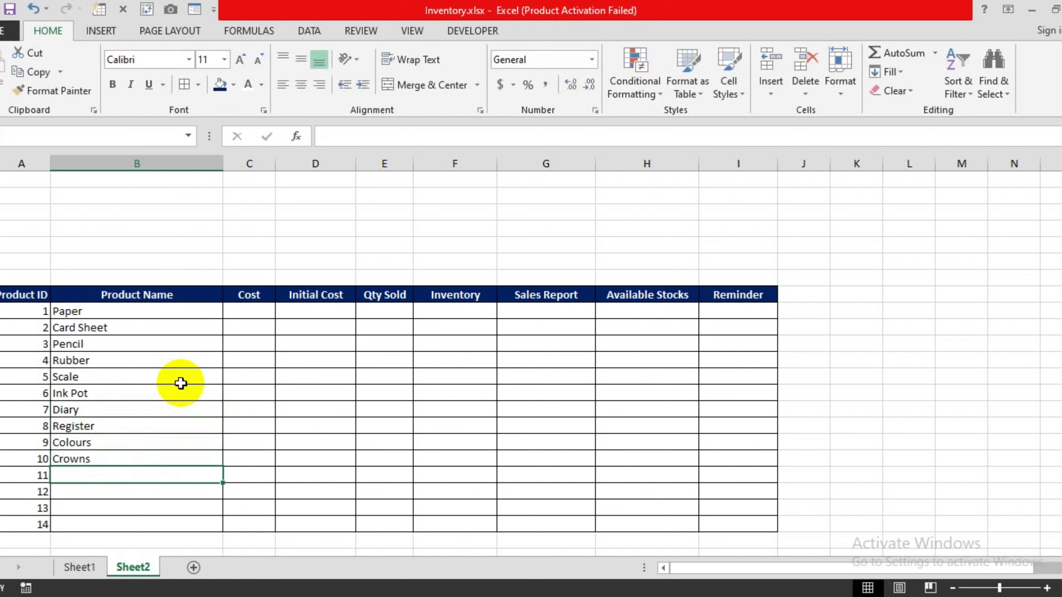
pyautogui.write('Sti')
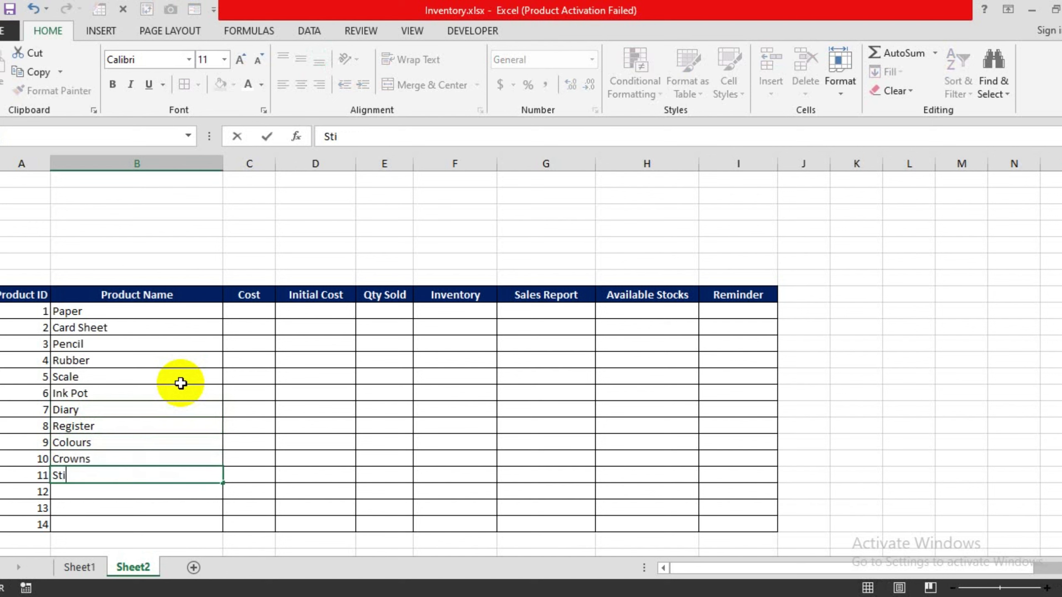
pyautogui.write('ckers')
pyautogui.press('Return')
pyautogui.write('Balo')
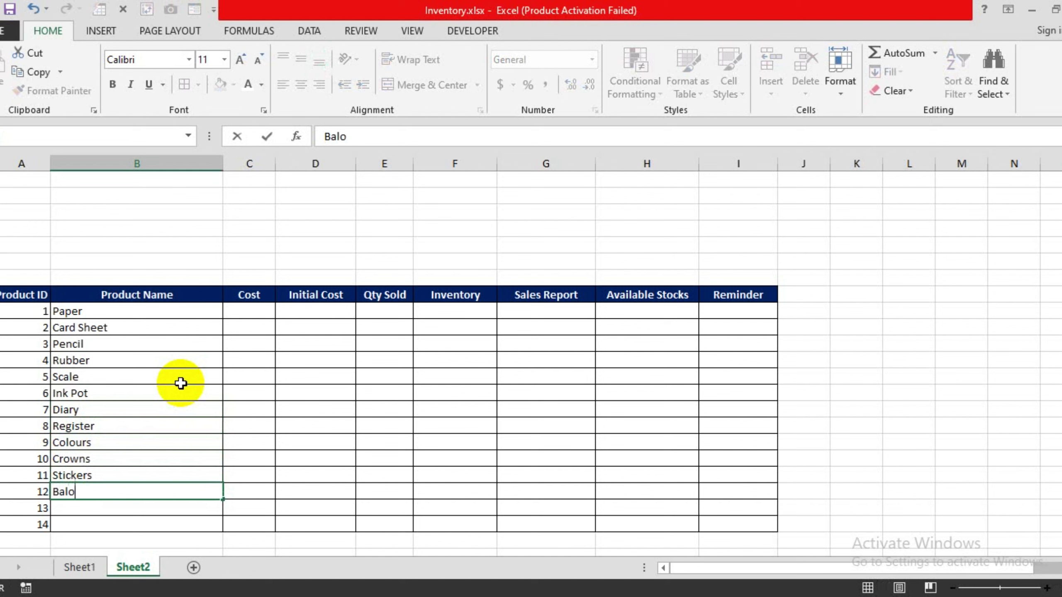
pyautogui.write('on')
pyautogui.press('Return')
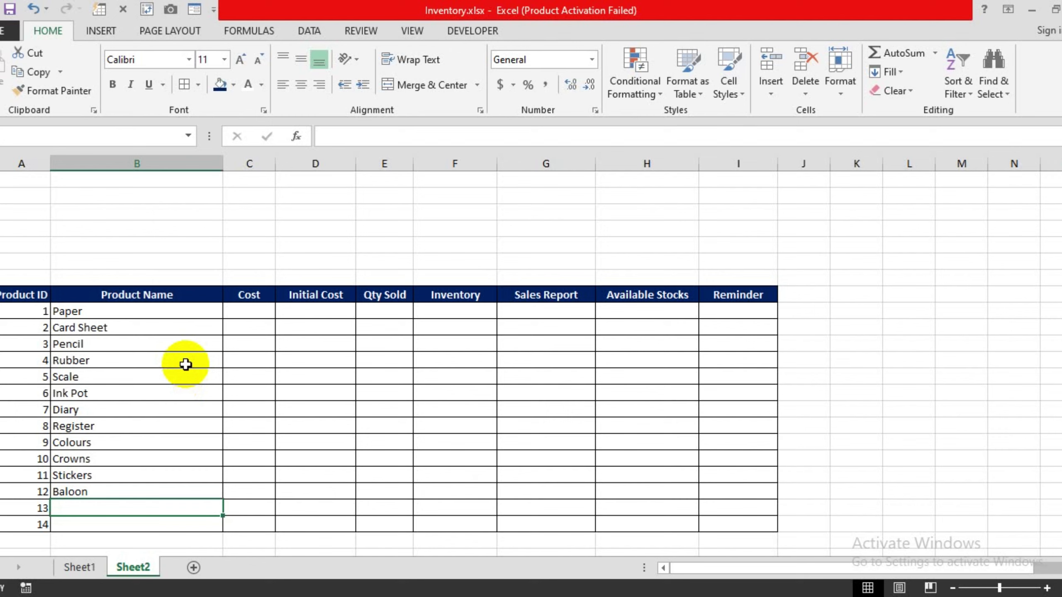
pyautogui.write('Chart')
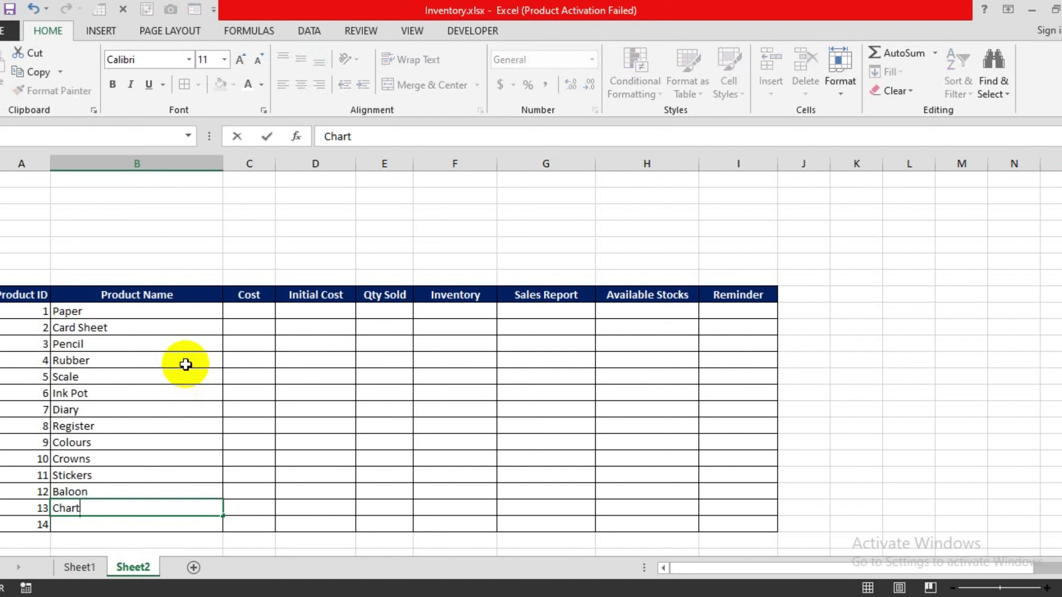
pyautogui.press('Return')
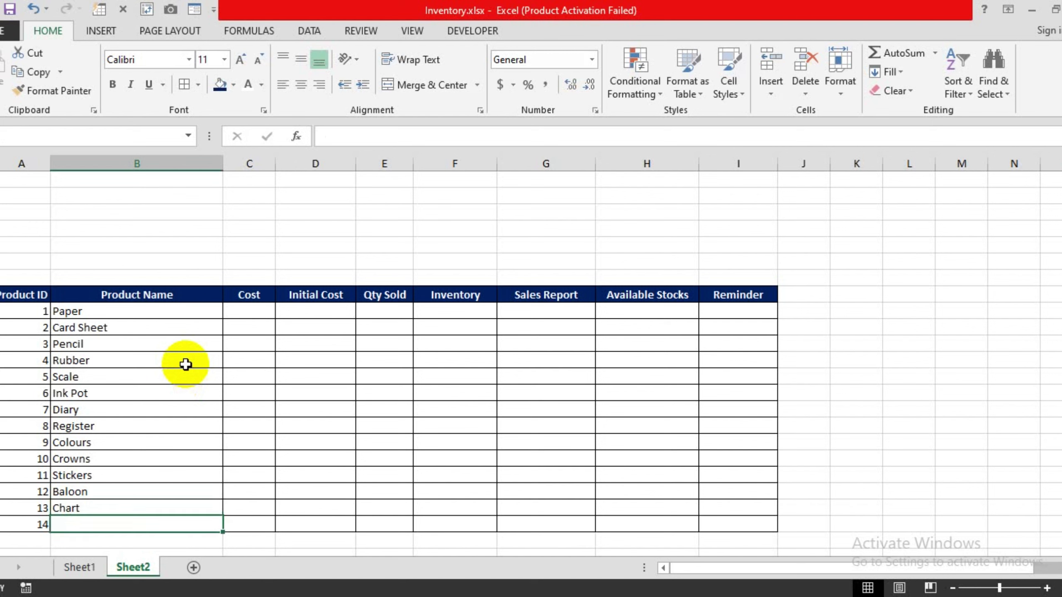
pyautogui.write('Pencil')
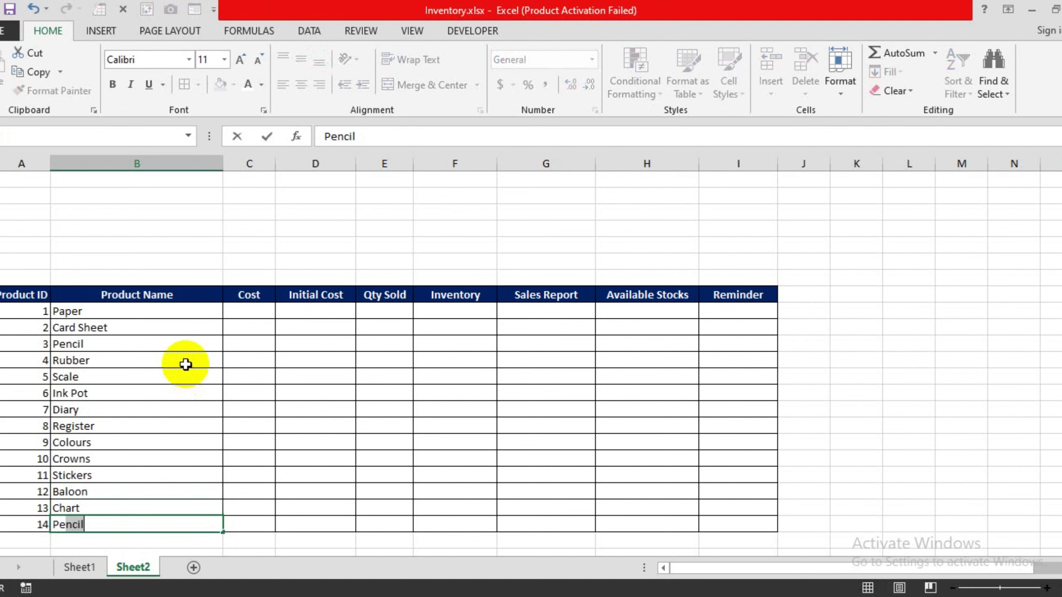
pyautogui.press('Return')
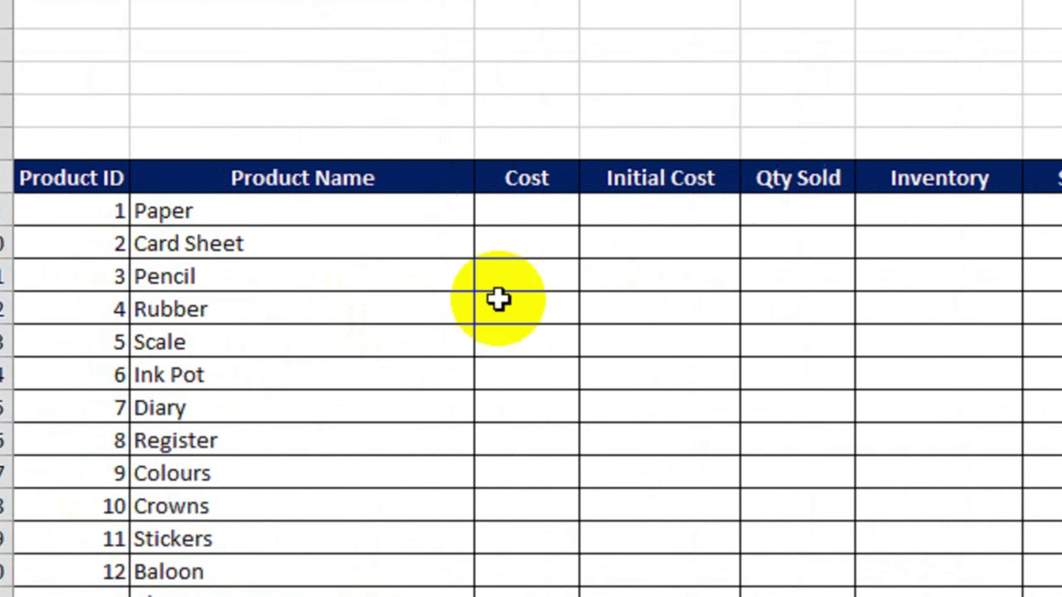
# Step: Enter costs 5, 30, 15, 50, 80, 150, 40, 300 and 100 for the first nine products
pyautogui.click(267, 311)
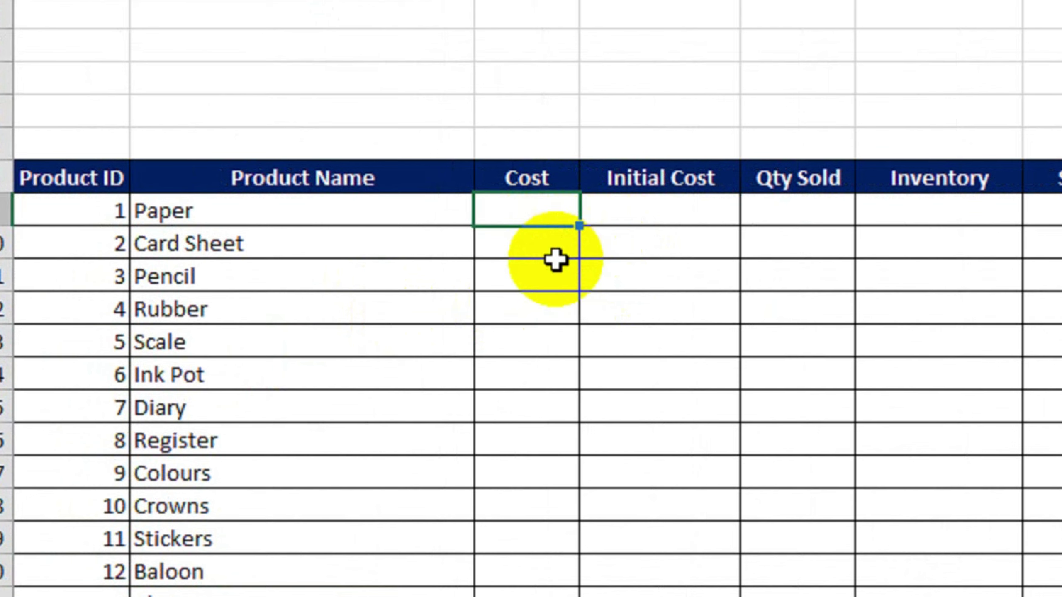
pyautogui.write('5')
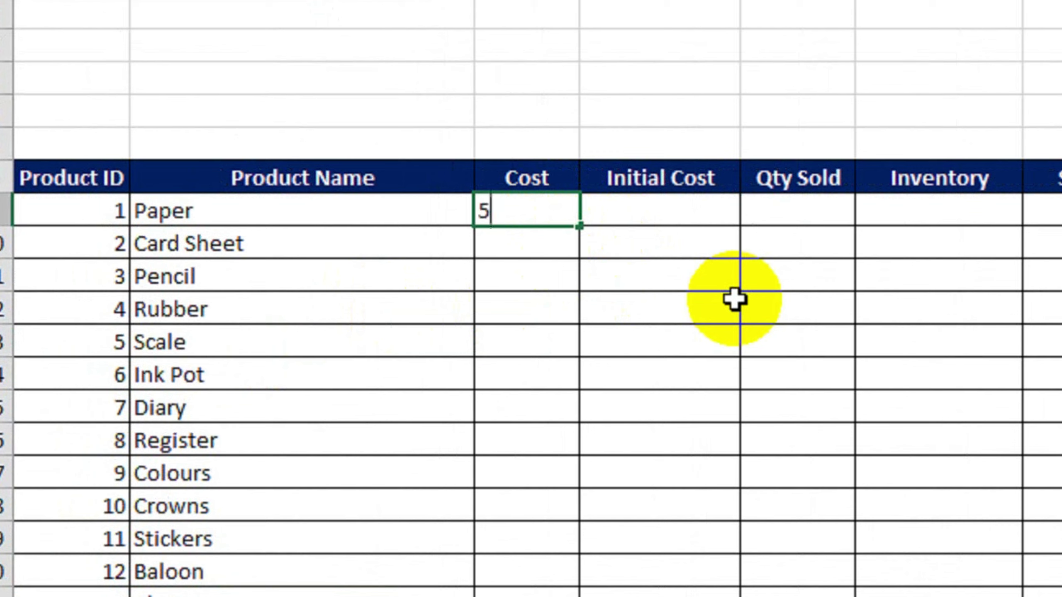
pyautogui.press('Return')
pyautogui.write('30')
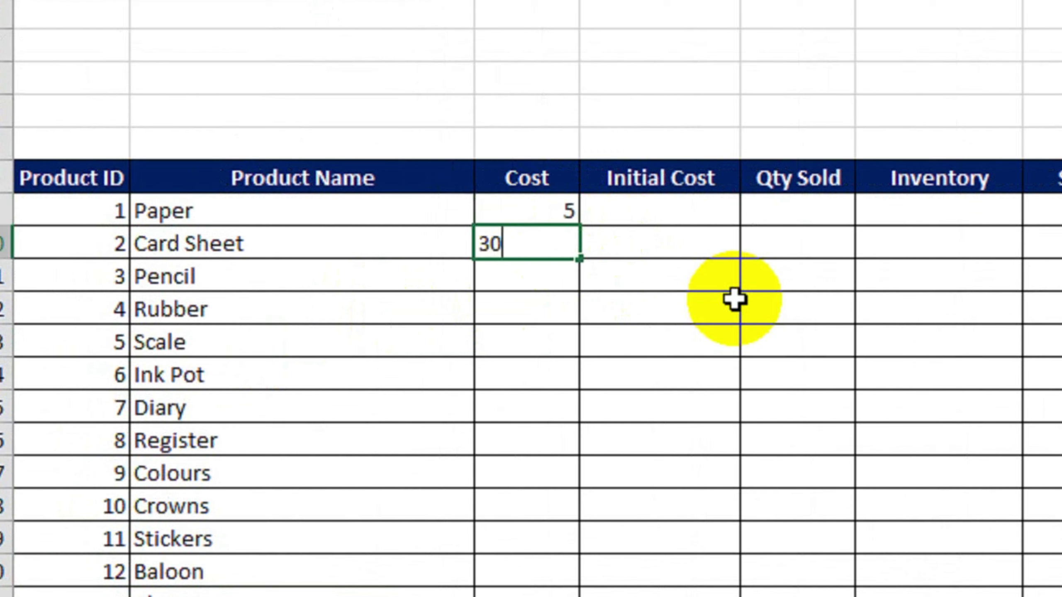
pyautogui.press('Return')
pyautogui.write('15')
pyautogui.press('Return')
pyautogui.write('50')
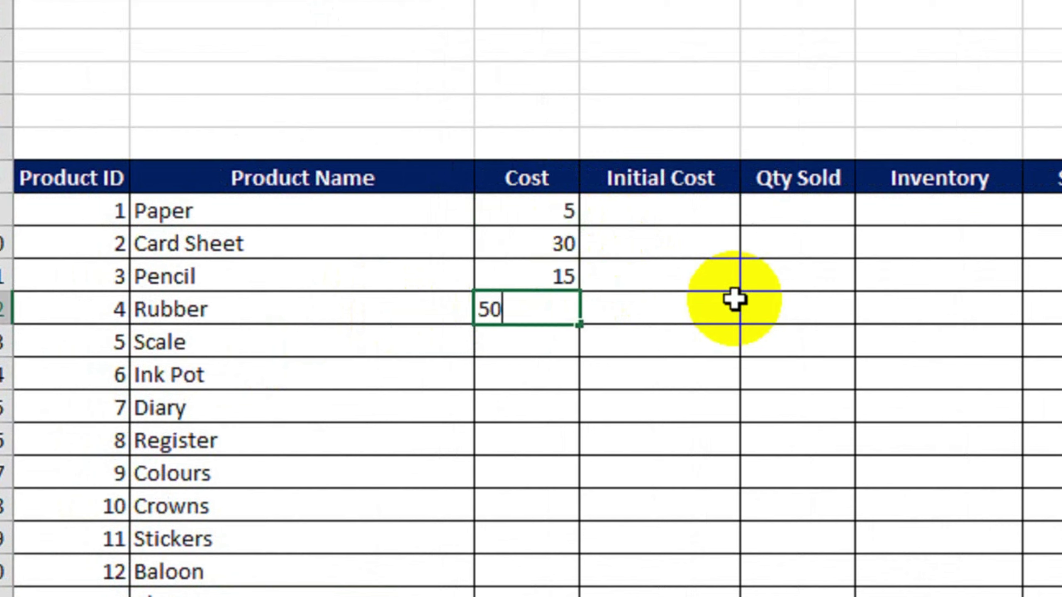
pyautogui.press('Return')
pyautogui.write('80')
pyautogui.press('Return')
pyautogui.write('1')
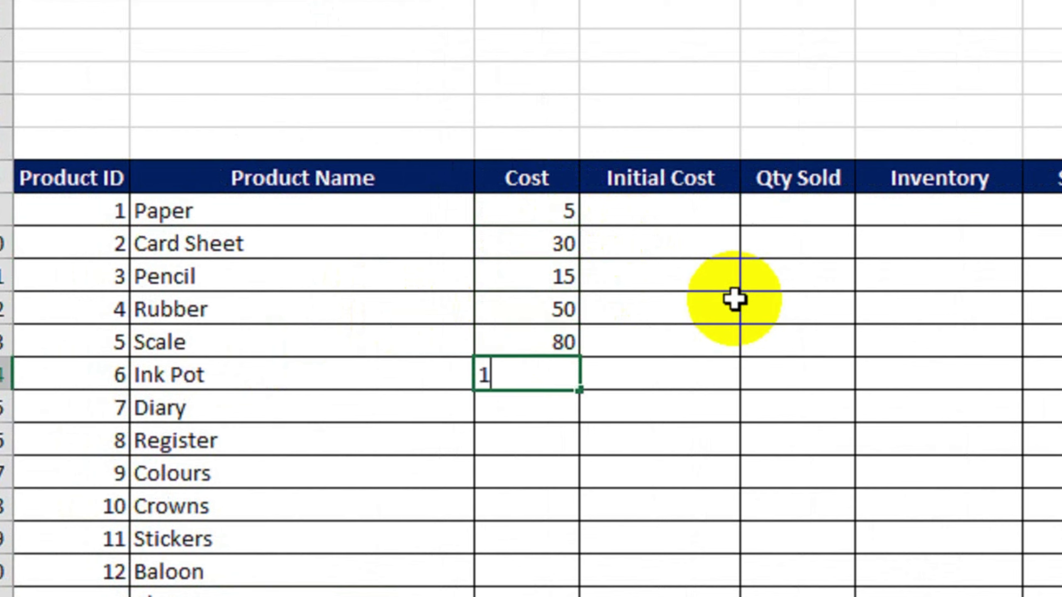
pyautogui.write('50')
pyautogui.press('Return')
pyautogui.write('40')
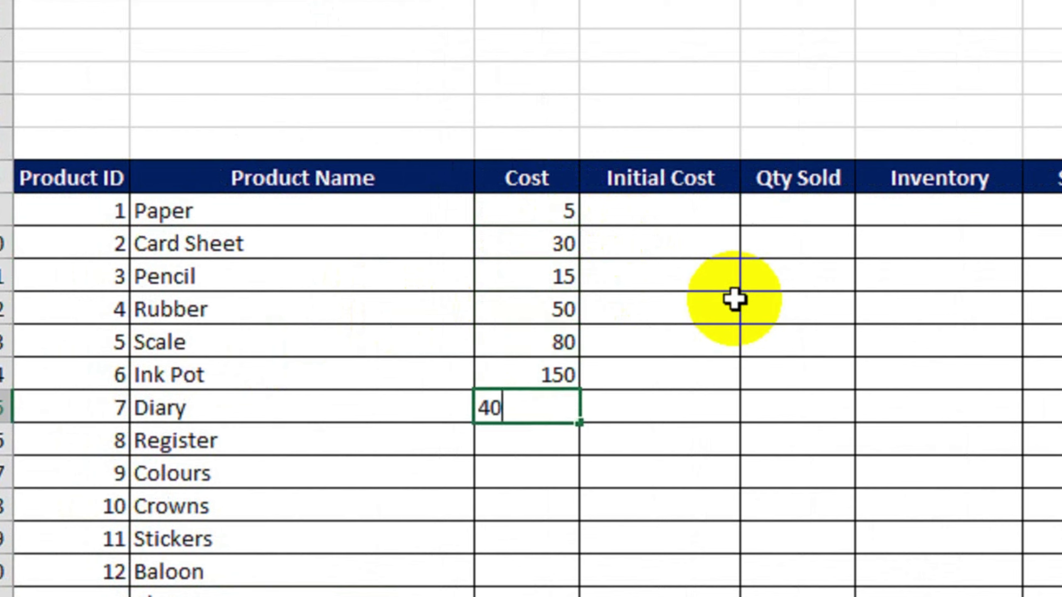
pyautogui.press('Return')
pyautogui.write('300')
pyautogui.press('Return')
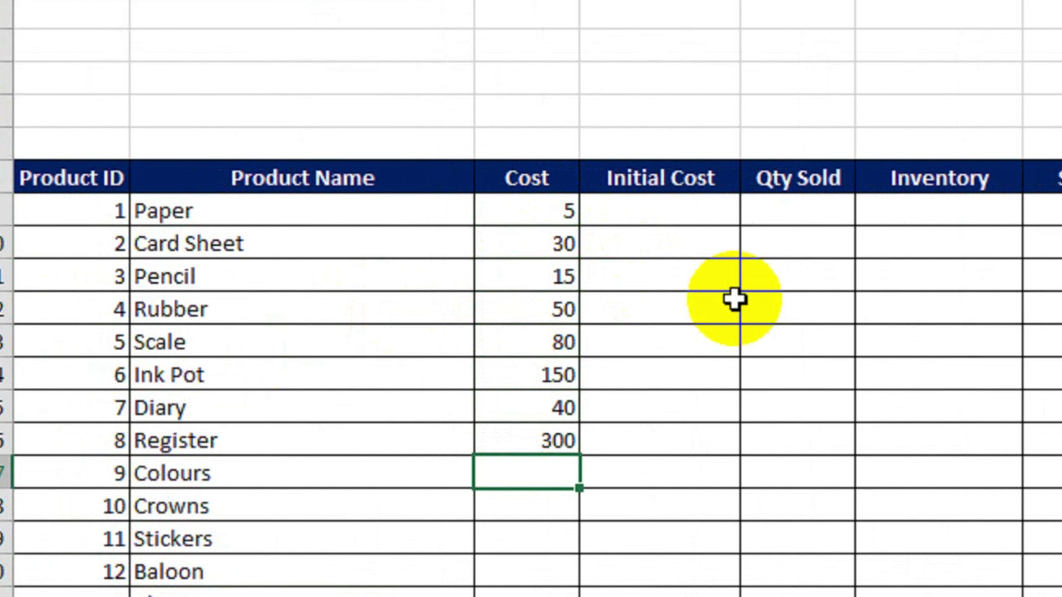
pyautogui.write('100')
pyautogui.press('Return')
# Step: Enter costs 120, 180, 30, 60 and 500 for the remaining five products
pyautogui.scroll(-1, 757, 512)
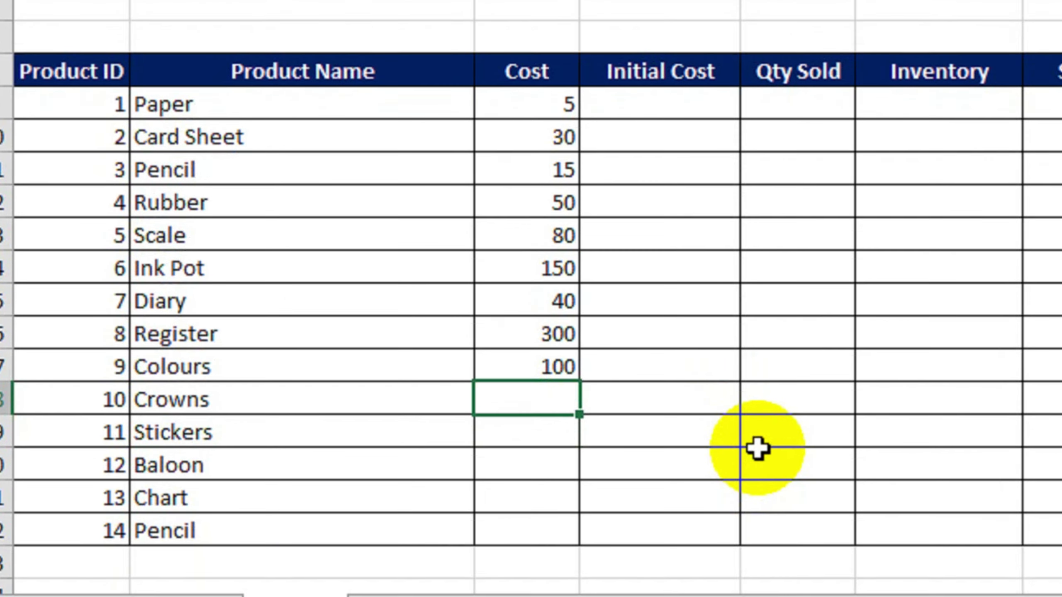
pyautogui.write('120')
pyautogui.press('Return')
pyautogui.write('180')
pyautogui.press('Return')
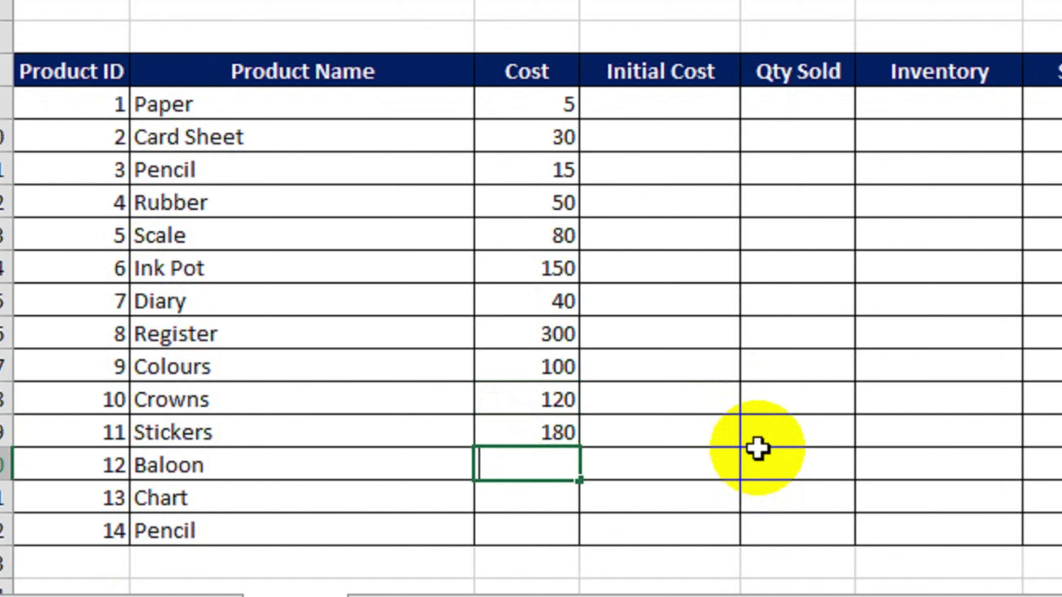
pyautogui.write('30')
pyautogui.press('Return')
pyautogui.write('60')
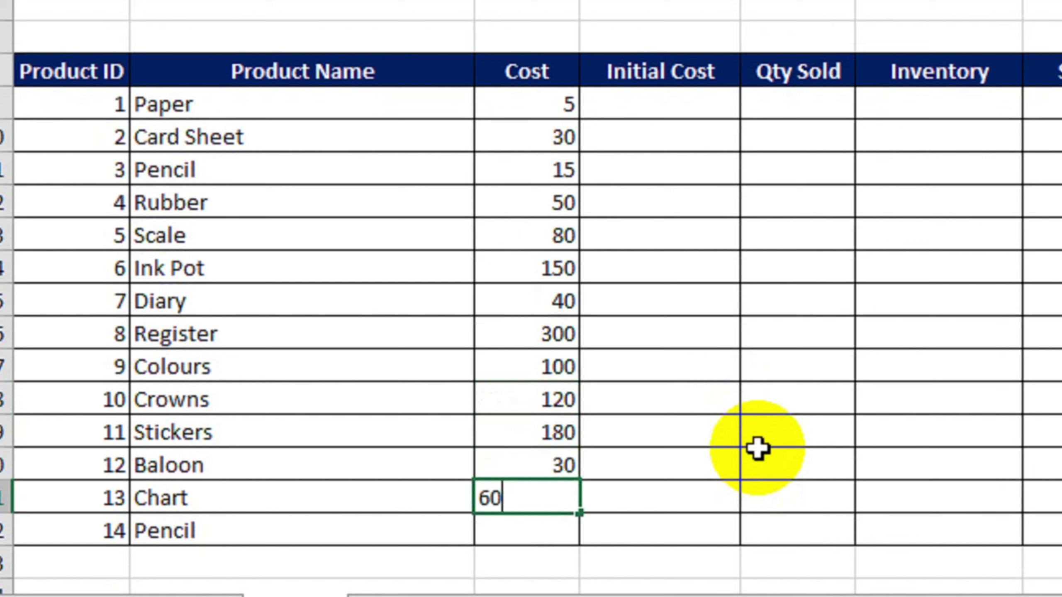
pyautogui.press('Return')
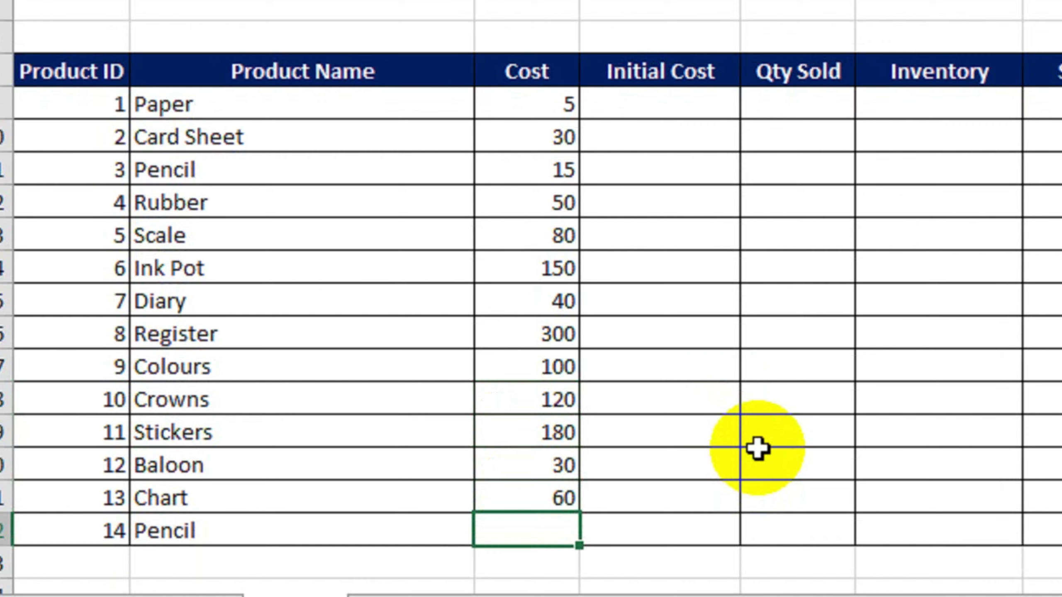
pyautogui.write('3')
pyautogui.press('BackSpace')
pyautogui.write('500')
pyautogui.press('Return')
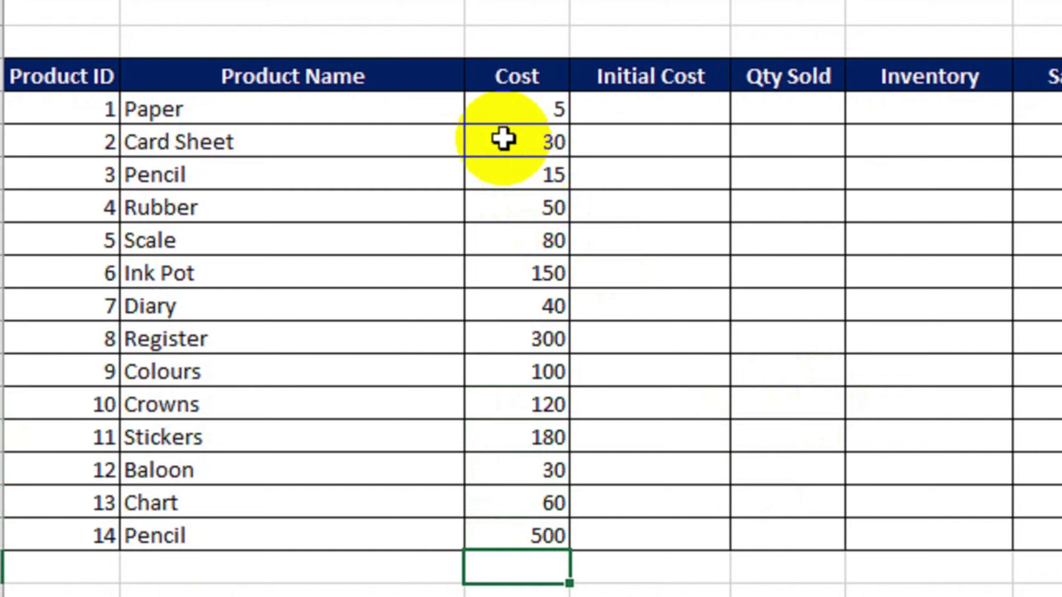
# Step: Change the column D heading from Initial Cost to Initial Qty
pyautogui.moveTo(522, 105); pyautogui.dragTo(549, 532)
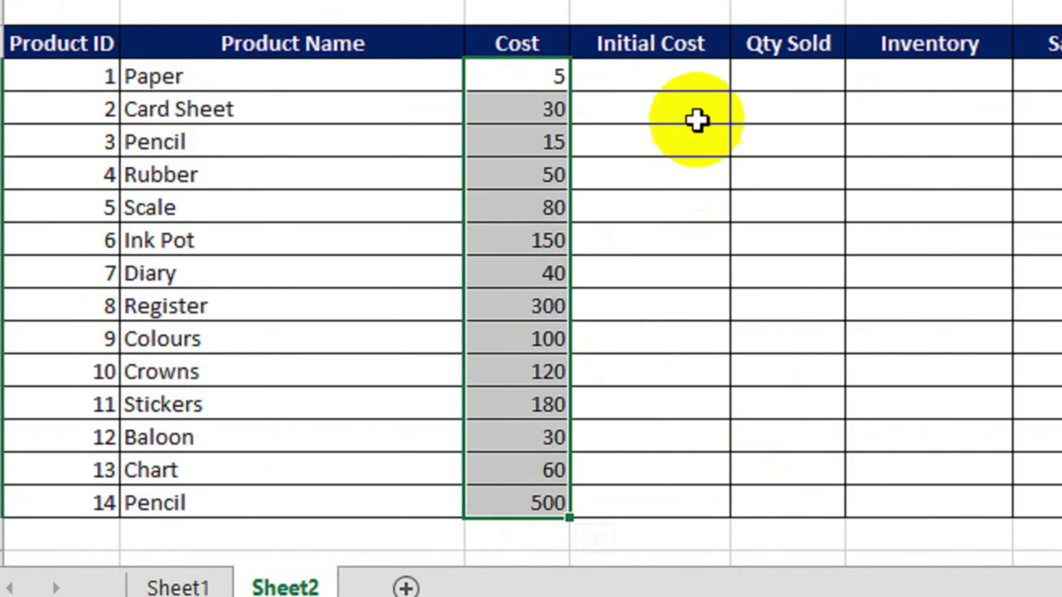
pyautogui.click(690, 88)
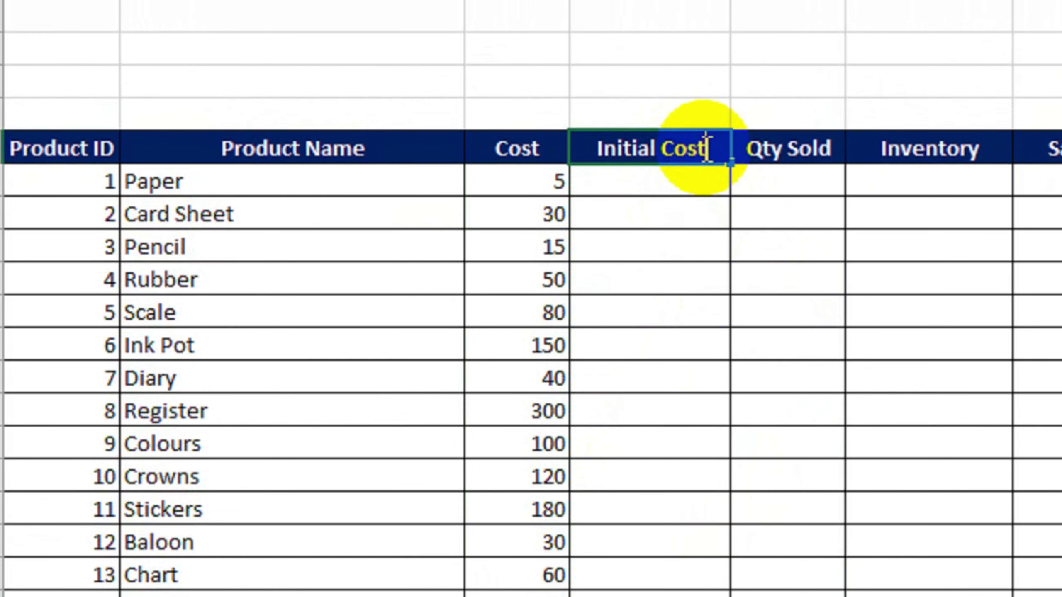
pyautogui.click(706, 159)
pyautogui.press('BackSpace')
pyautogui.press('BackSpace')
pyautogui.press('BackSpace')
pyautogui.press('BackSpace')
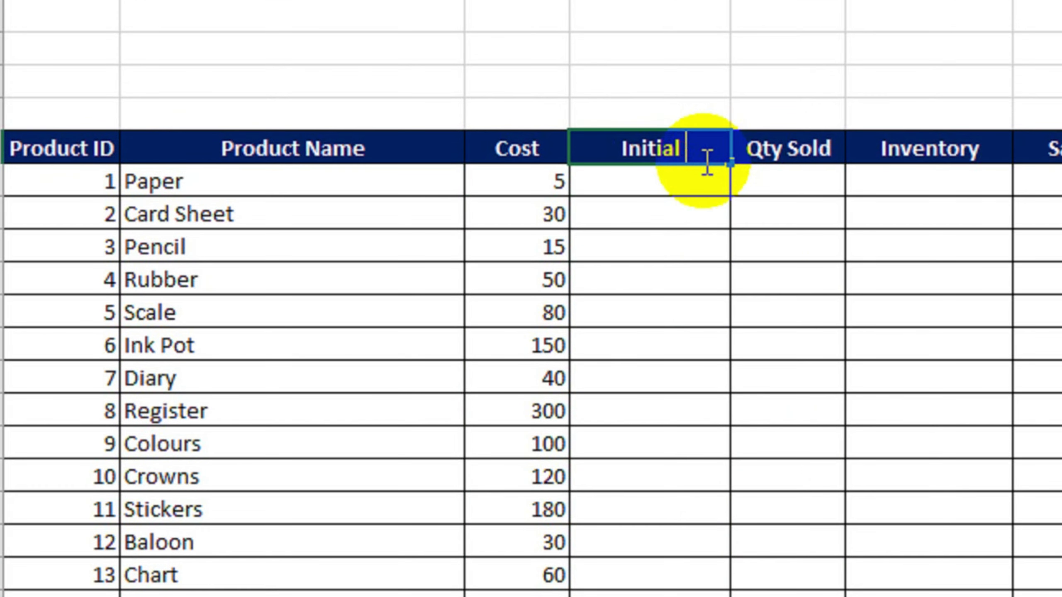
pyautogui.write('Qty')
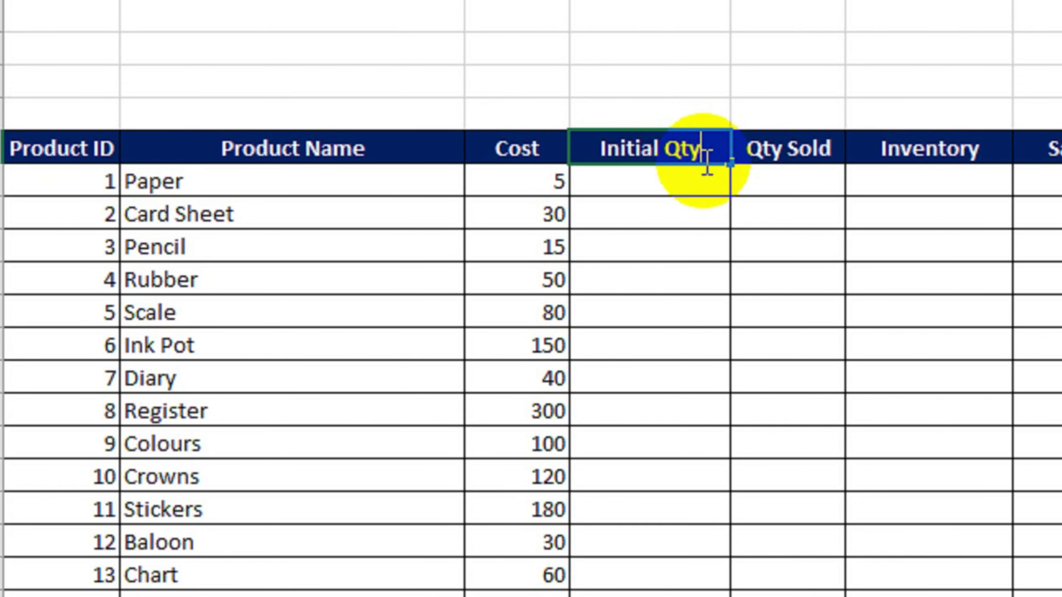
pyautogui.press('Return')
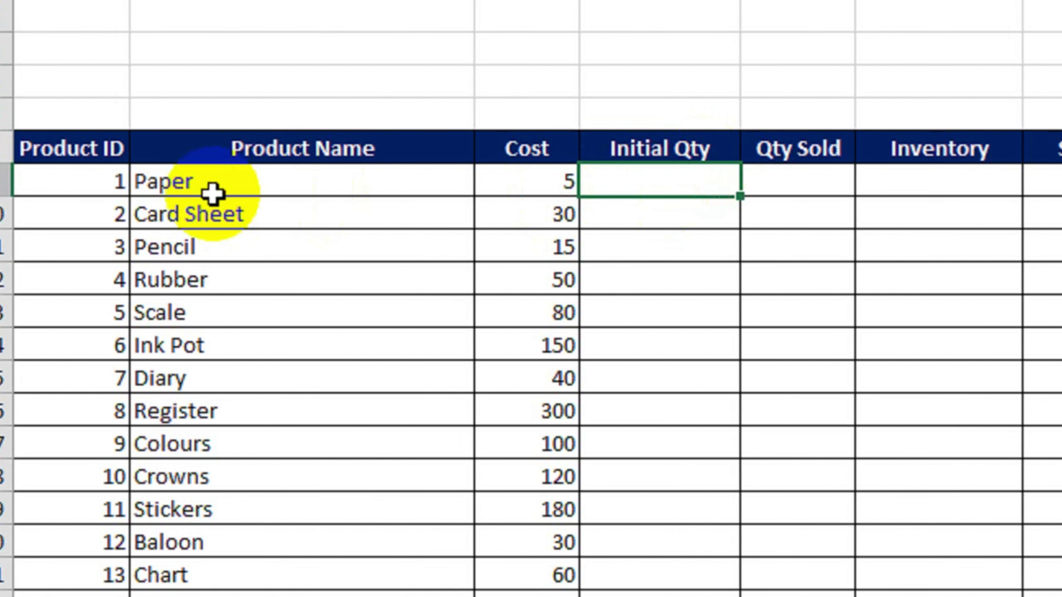
pyautogui.moveTo(211, 211); pyautogui.dragTo(209, 531)
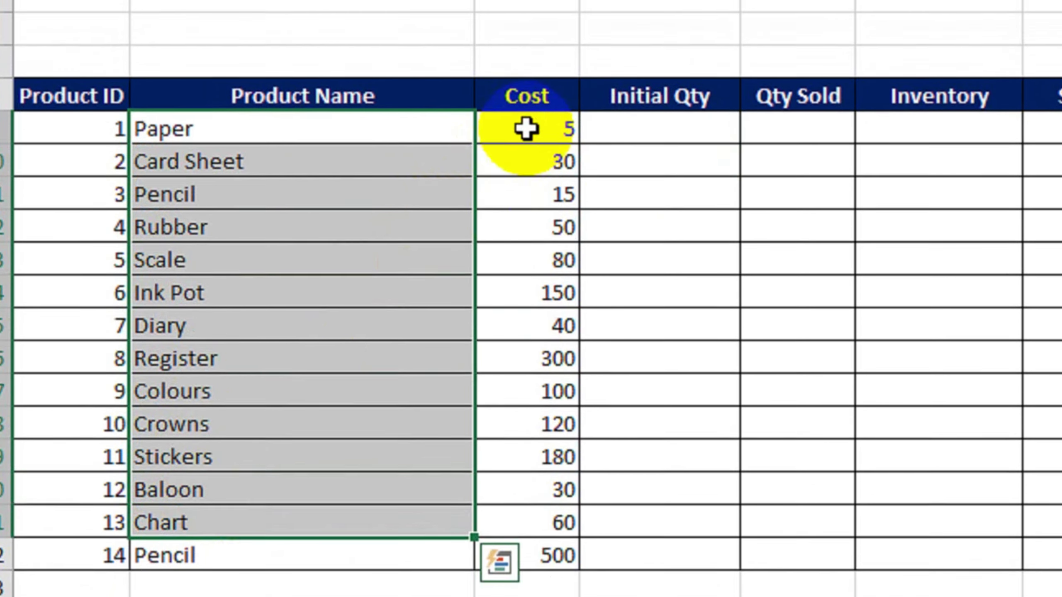
pyautogui.moveTo(526, 133); pyautogui.dragTo(527, 500)
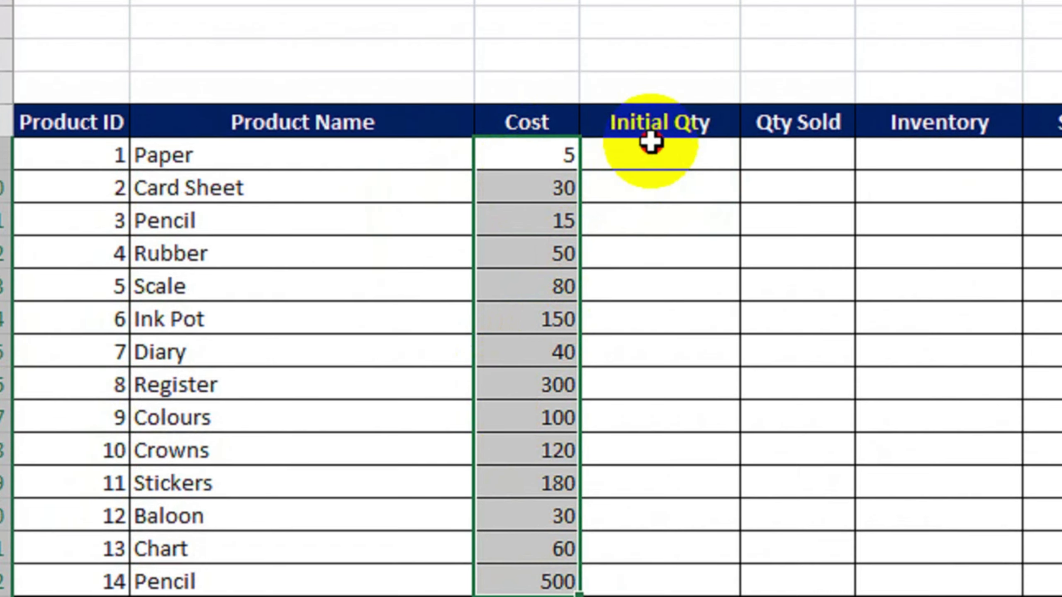
pyautogui.click(650, 144)
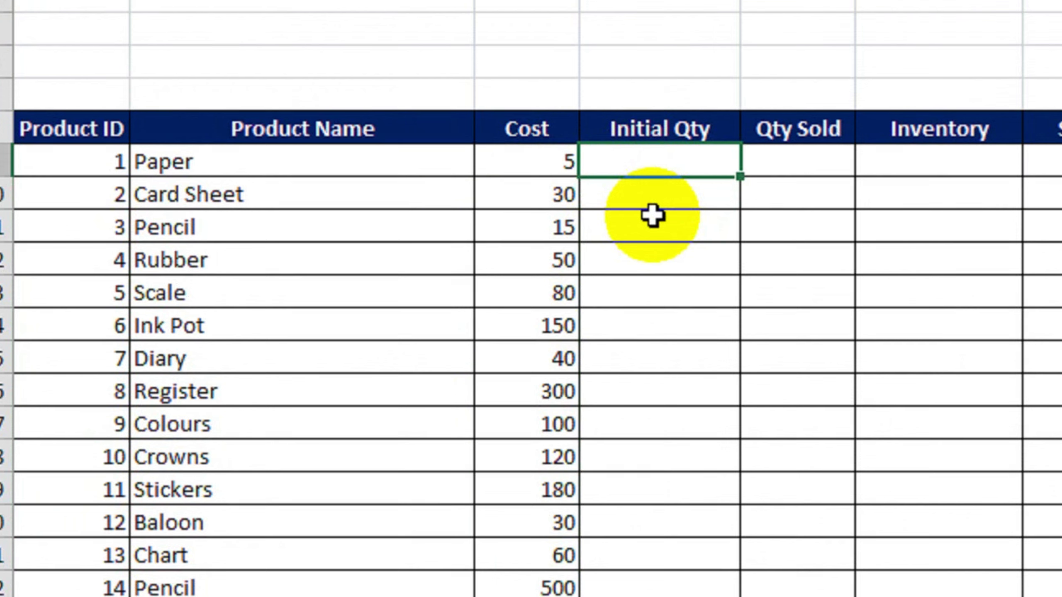
# Step: Enter Initial Qty 150, 200, 120, 100, 250, 110, 150 for Paper through Diary
pyautogui.write('150')
pyautogui.press('Return')
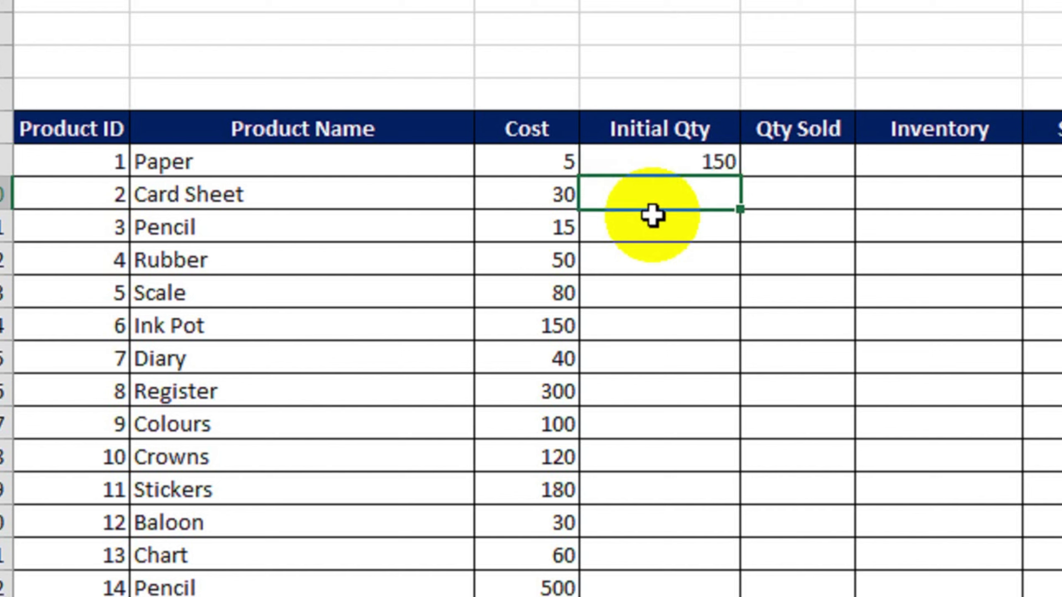
pyautogui.write('20')
pyautogui.write('0')
pyautogui.press('Return')
pyautogui.write('120')
pyautogui.press('Return')
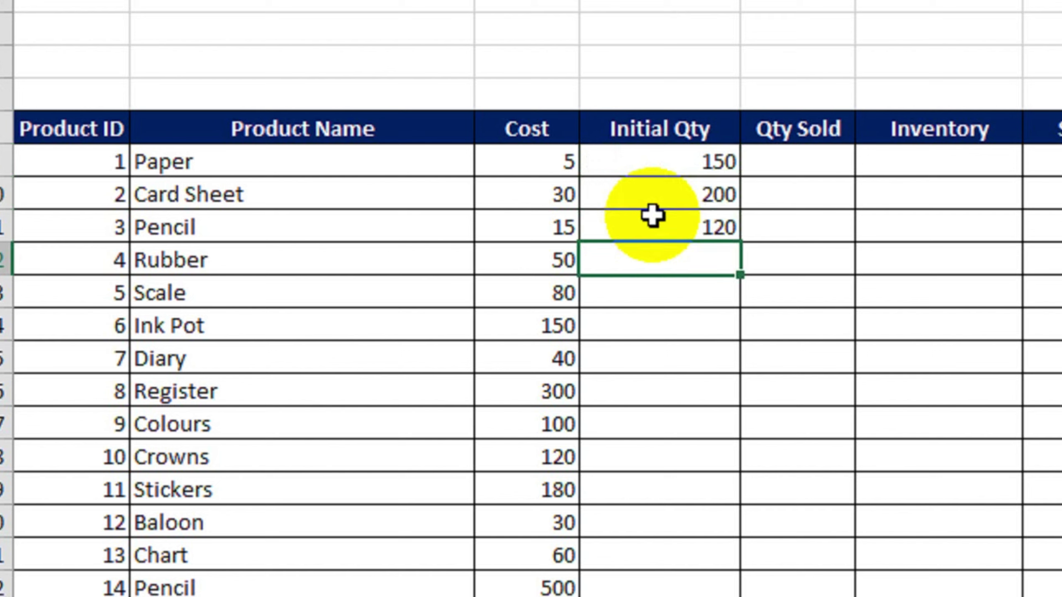
pyautogui.write('100')
pyautogui.press('Return')
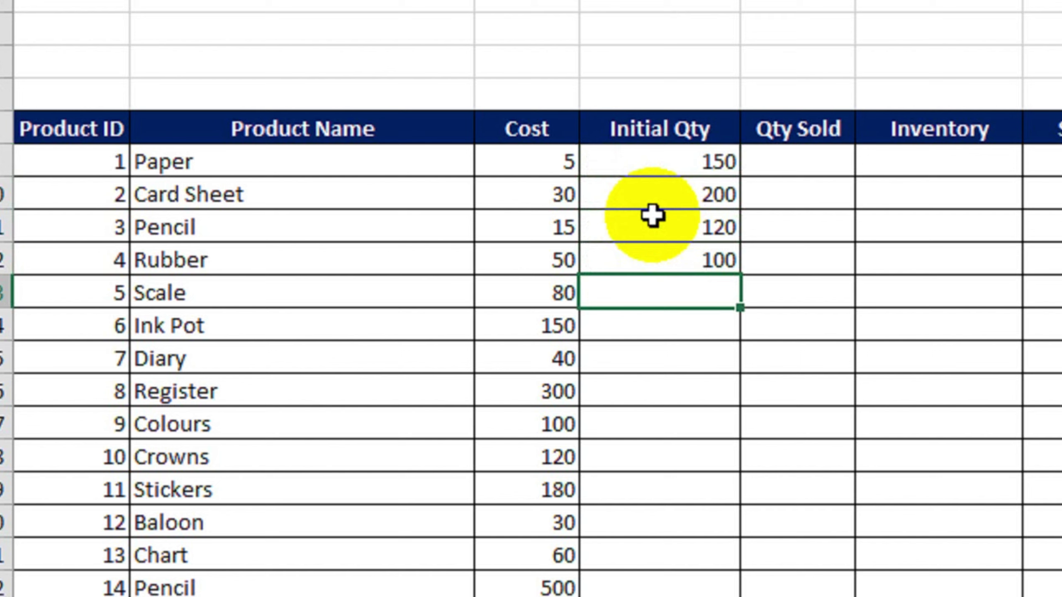
pyautogui.write('250')
pyautogui.press('Return')
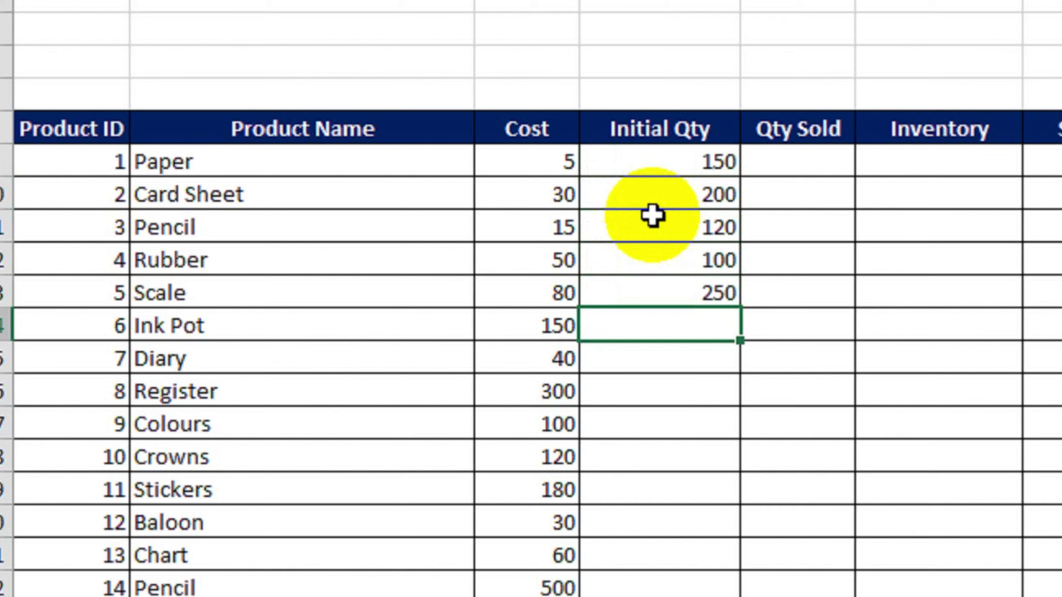
pyautogui.write('11')
pyautogui.write('0')
pyautogui.press('Return')
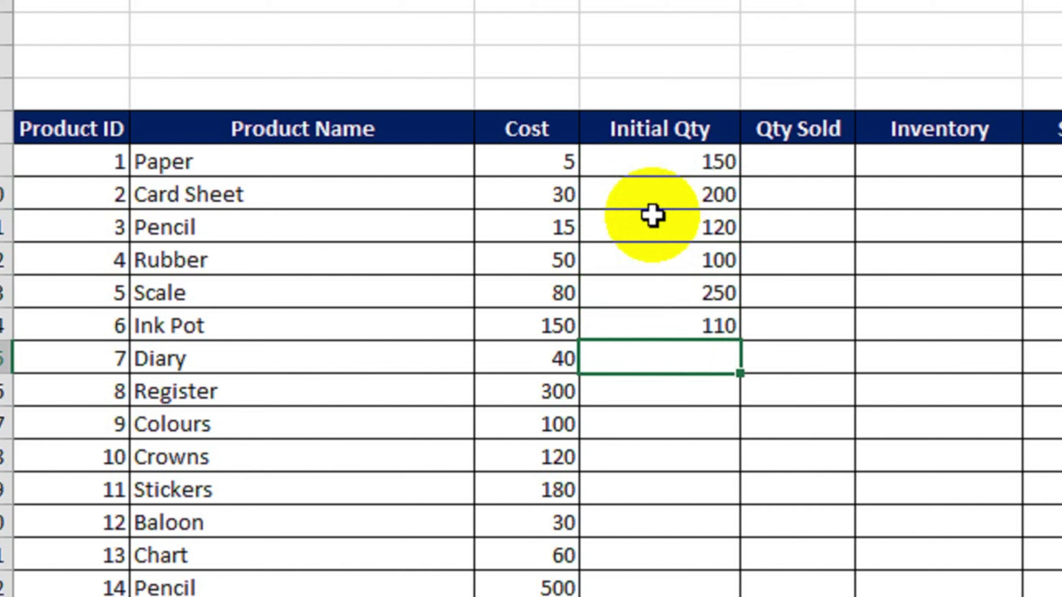
pyautogui.write('150')
pyautogui.press('Return')
# Step: Enter Initial Qty 120, 80, 50, 200, 180, 140, 60 for Register through the last Pencil
pyautogui.write('1')
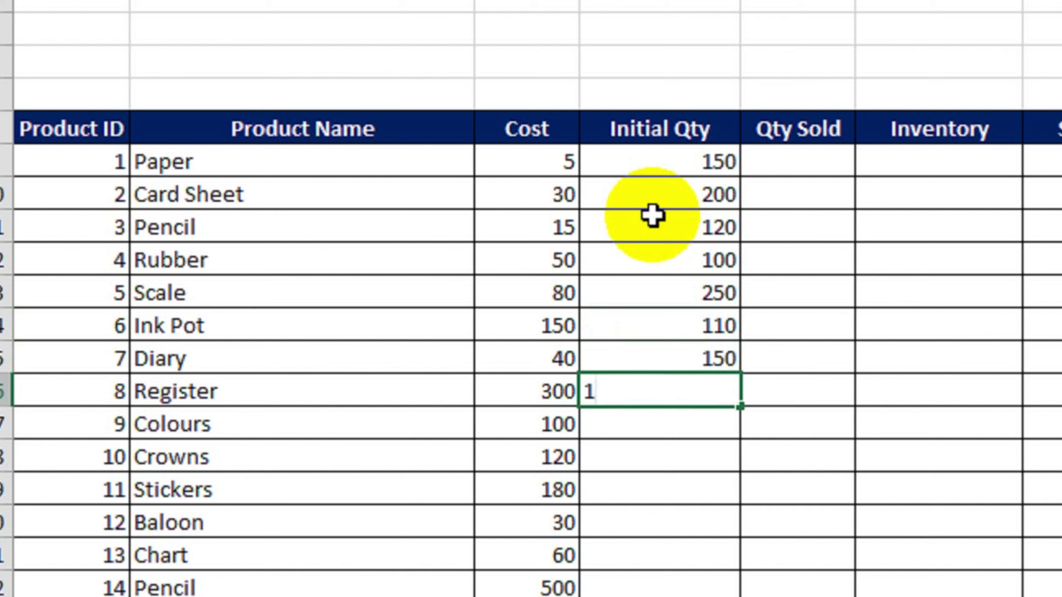
pyautogui.write('20')
pyautogui.press('Return')
pyautogui.write('8')
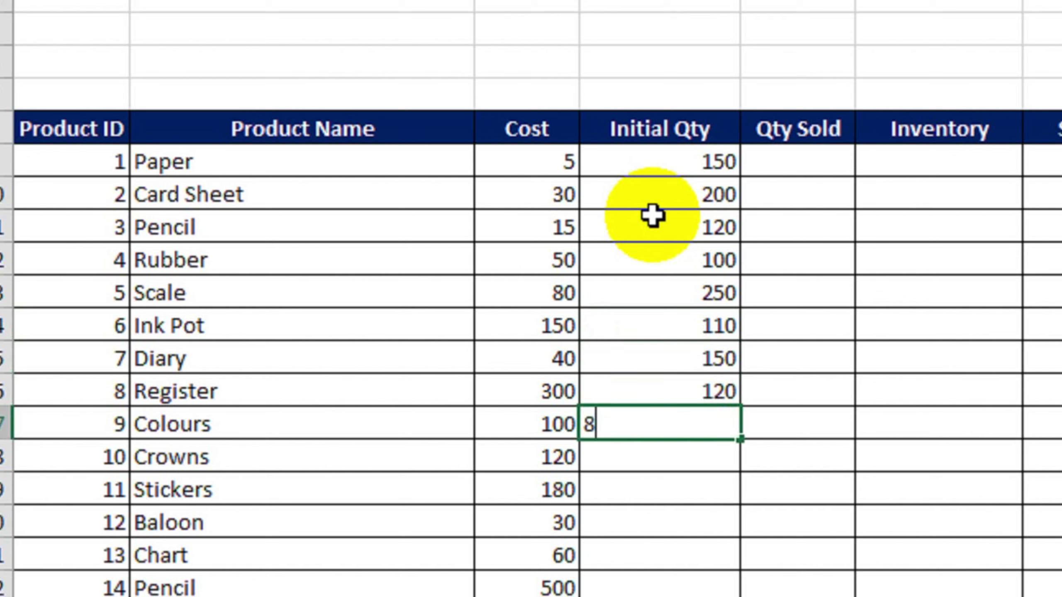
pyautogui.write('0')
pyautogui.press('Return')
pyautogui.write('50')
pyautogui.press('Return')
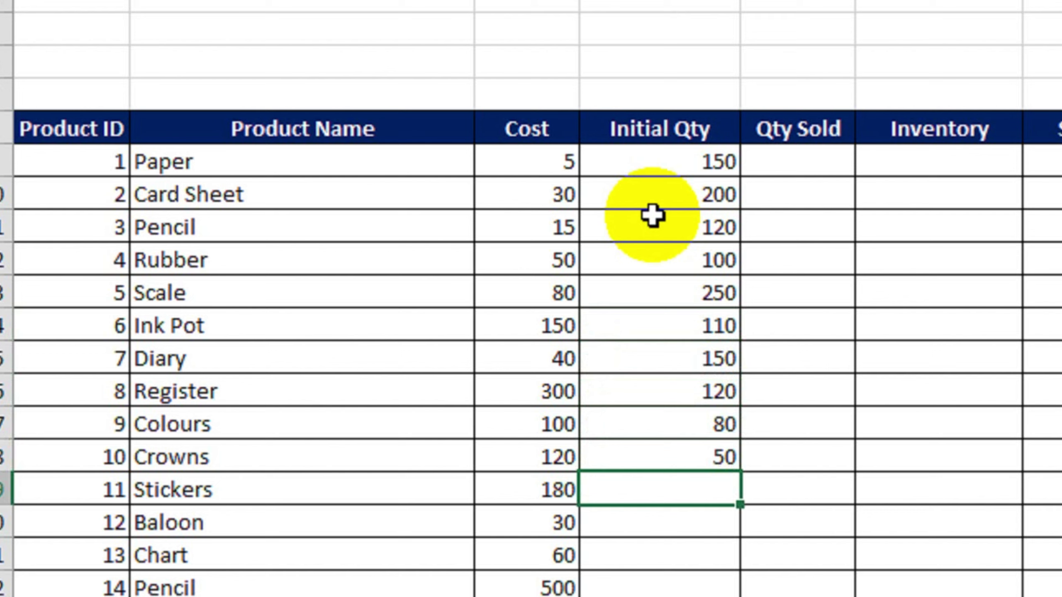
pyautogui.write('200')
pyautogui.press('Return')
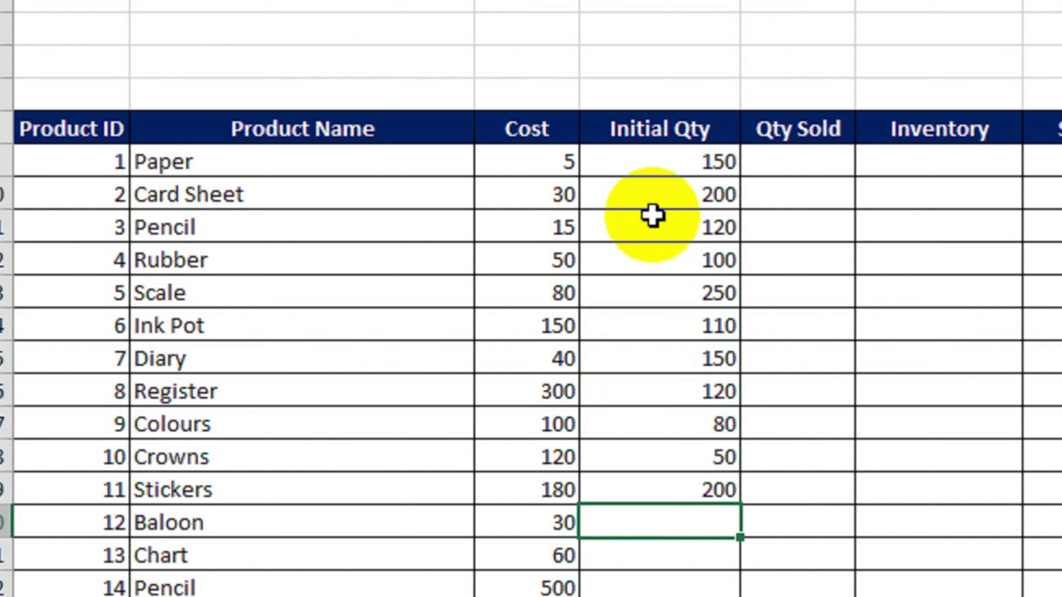
pyautogui.write('180')
pyautogui.press('Return')
pyautogui.write('1')
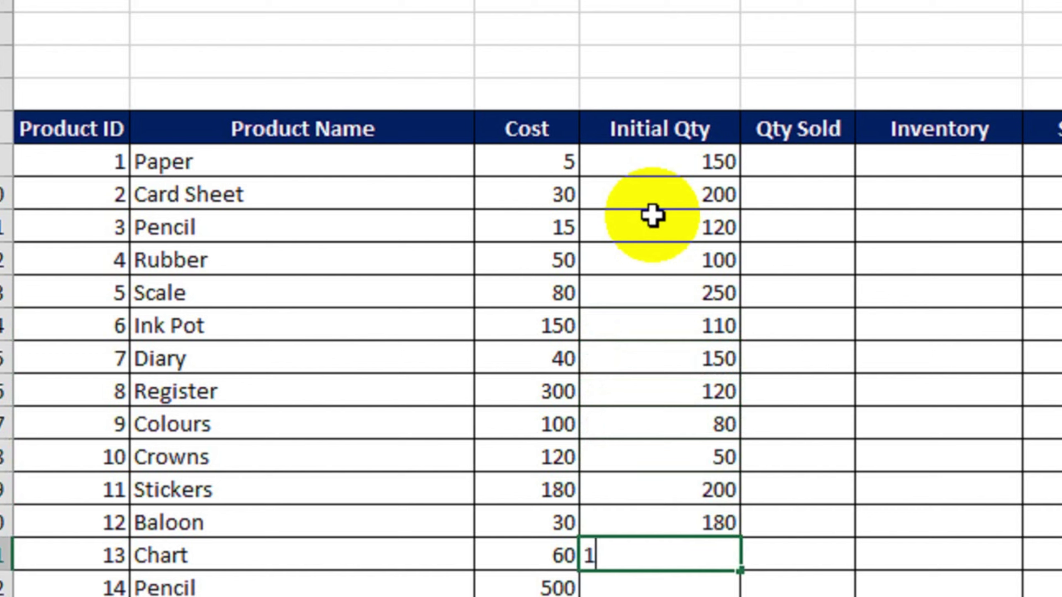
pyautogui.write('40')
pyautogui.press('Return')
pyautogui.write('60')
pyautogui.press('Return')
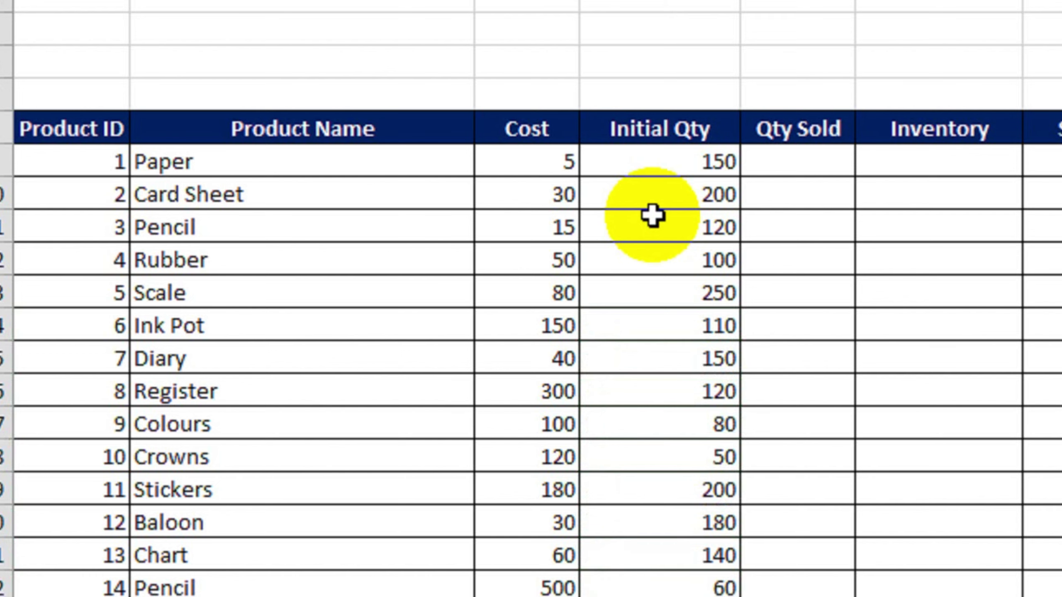
pyautogui.click(785, 170)
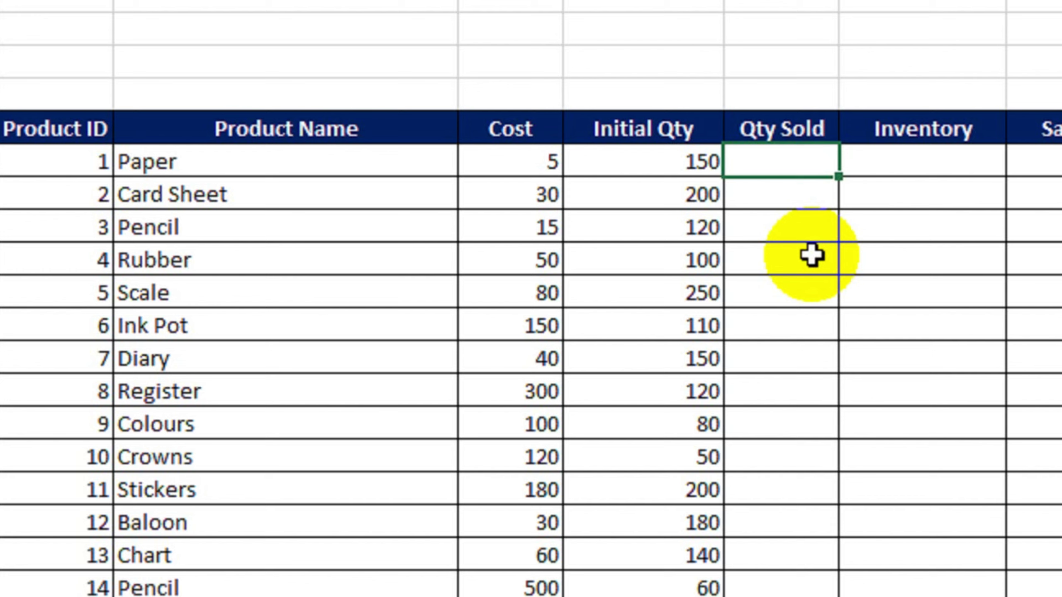
# Step: Enter Qty Sold values 40, 20, 40, 60120, 80, 10, 50 for the first seven rows
pyautogui.write('40')
pyautogui.press('Return')
pyautogui.write('20')
pyautogui.press('Return')
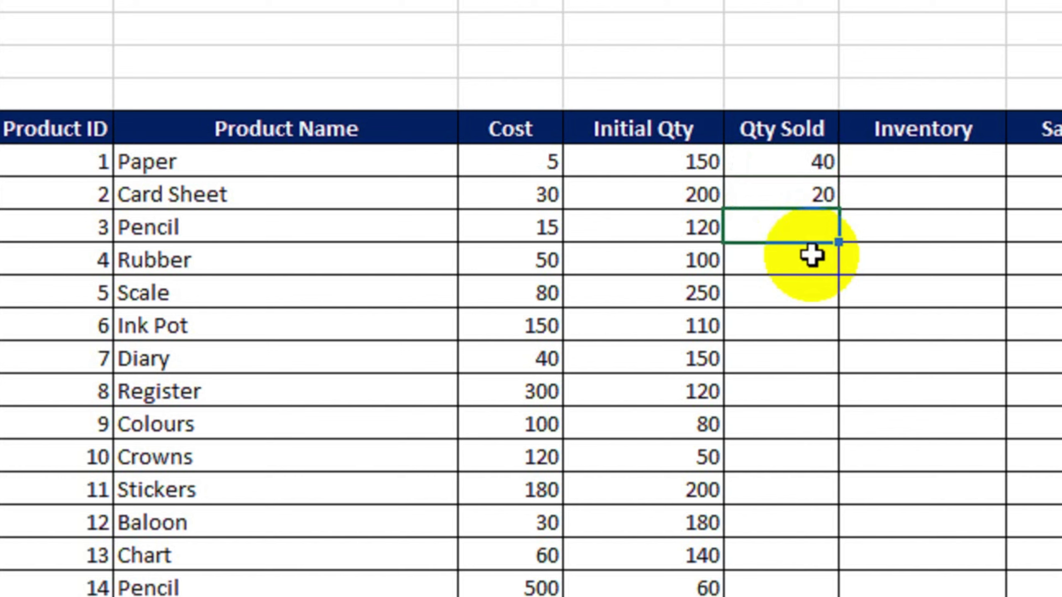
pyautogui.write('40')
pyautogui.press('Return')
pyautogui.write('60120')
pyautogui.press('Return')
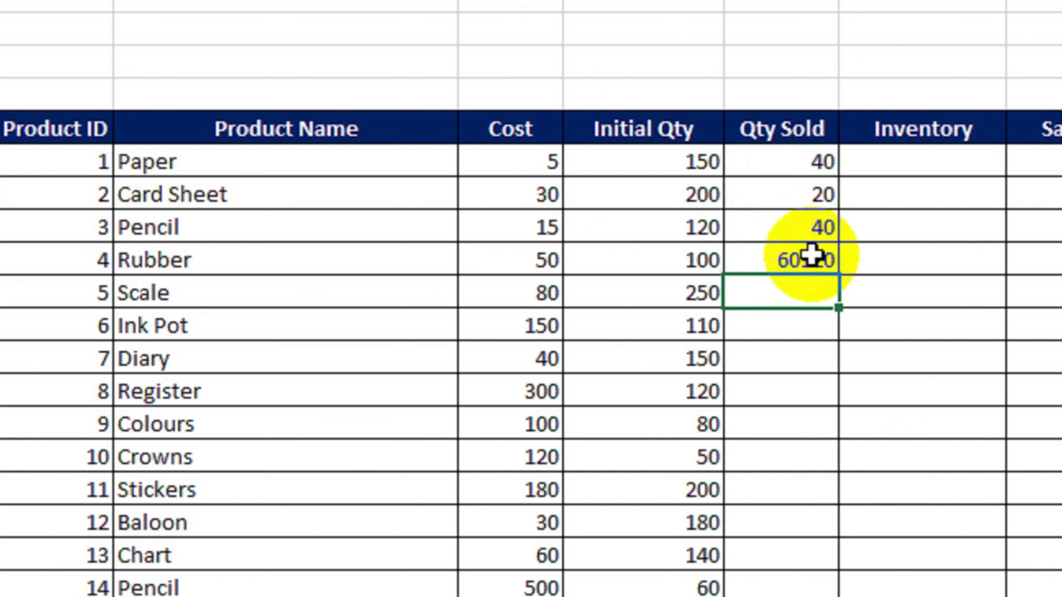
pyautogui.write('80')
pyautogui.press('Return')
pyautogui.write('10')
pyautogui.press('Return')
pyautogui.write('50')
pyautogui.press('Return')
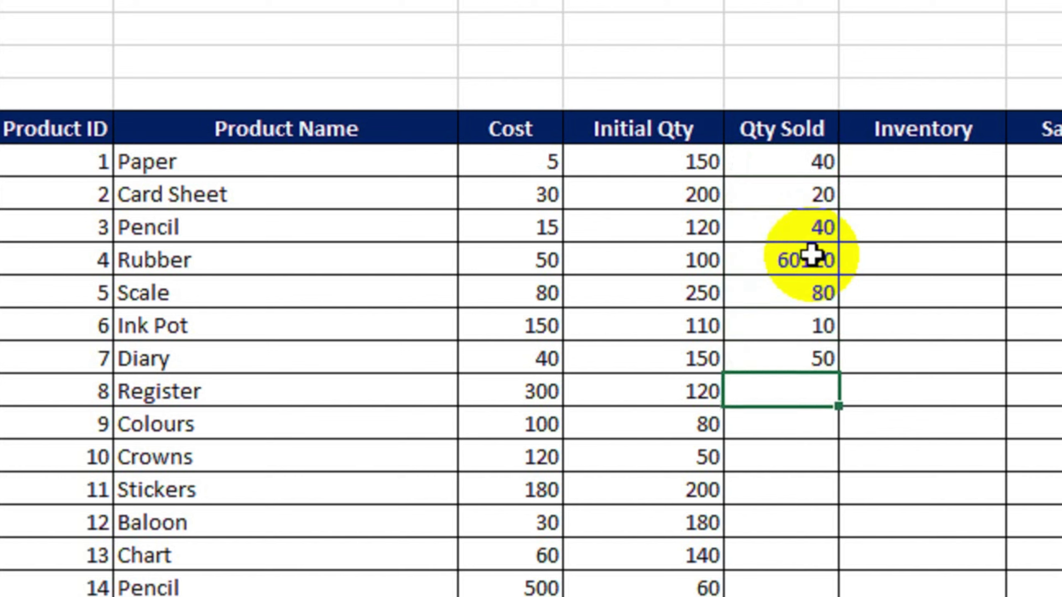
# Step: Enter Qty Sold values 40, 30, 25, 22, 18, 50, 45 for the remaining rows
pyautogui.write('40')
pyautogui.press('Return')
pyautogui.write('30')
pyautogui.press('Return')
pyautogui.write('25')
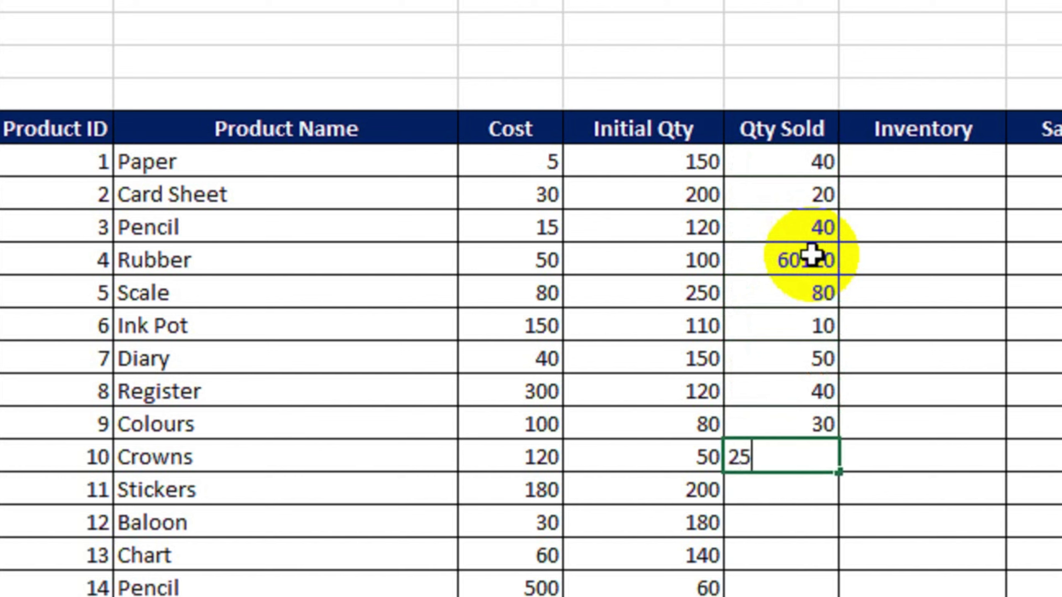
pyautogui.press('Return')
pyautogui.write('22')
pyautogui.press('Return')
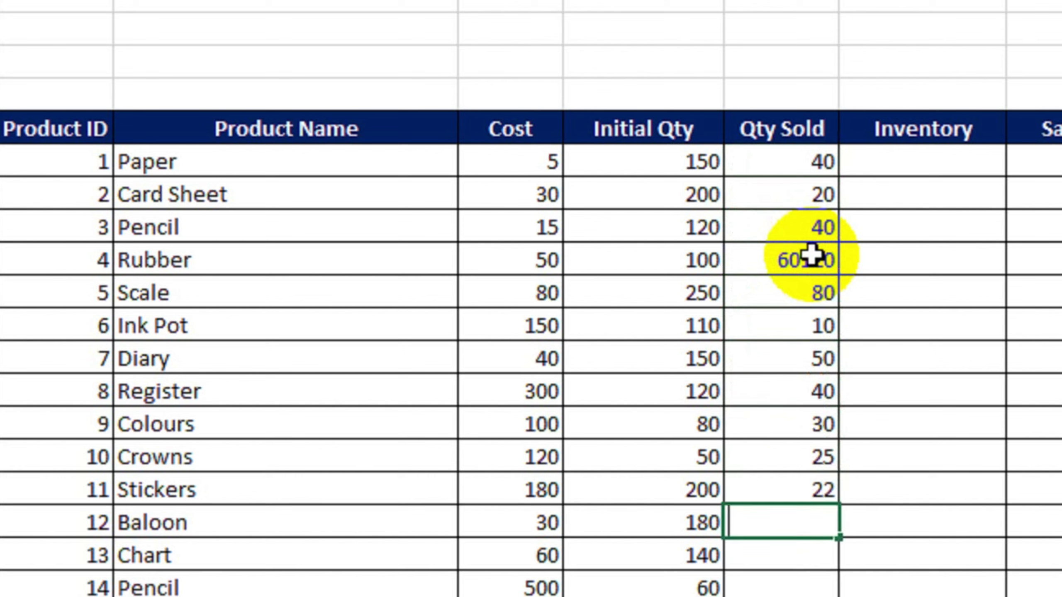
pyautogui.write('18')
pyautogui.press('Return')
pyautogui.write('50')
pyautogui.press('Return')
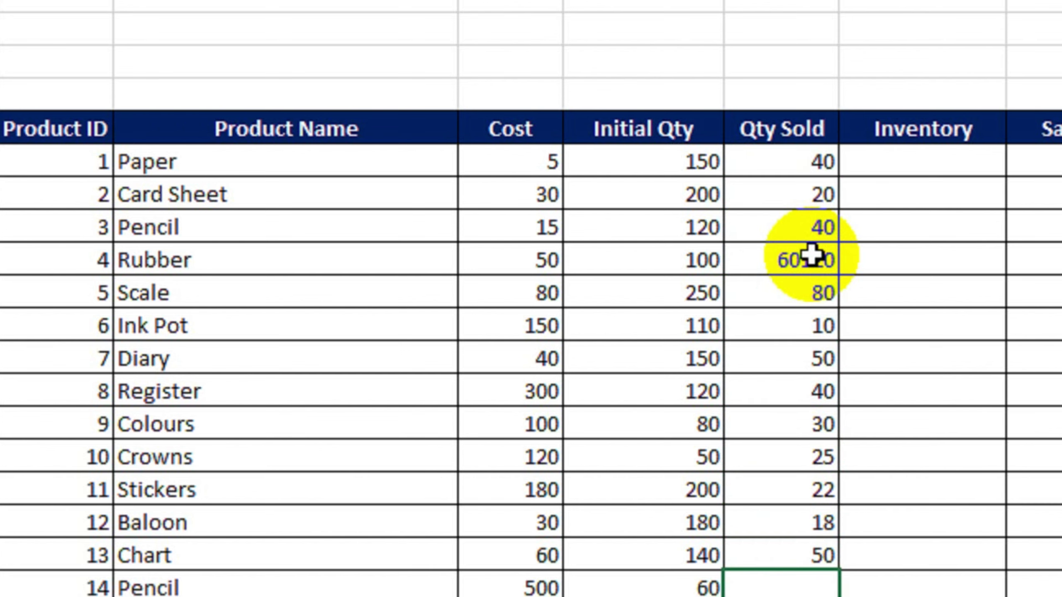
pyautogui.write('45')
pyautogui.press('Return')
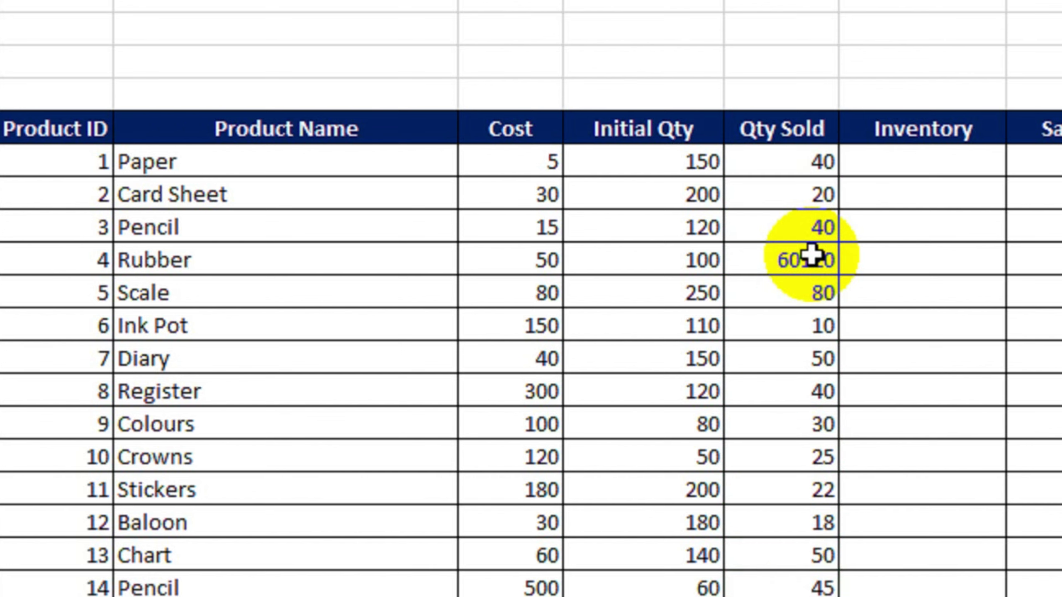
# Step: Correct Rubber's mistyped Qty Sold from 60120 to 60
pyautogui.hscroll(1, 848, 256)
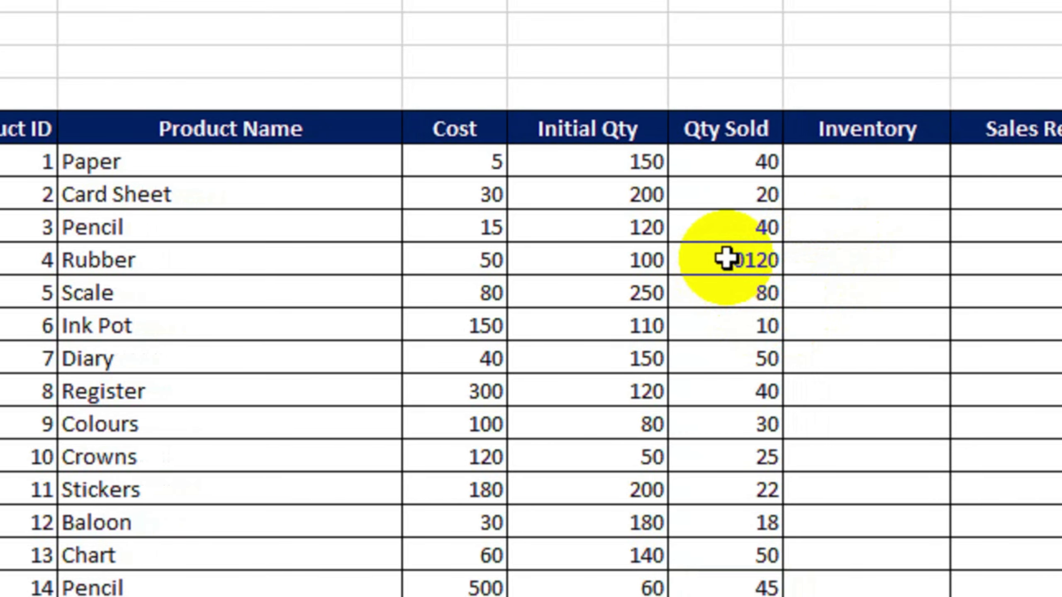
pyautogui.doubleClick(724, 260)
pyautogui.press('Delete')
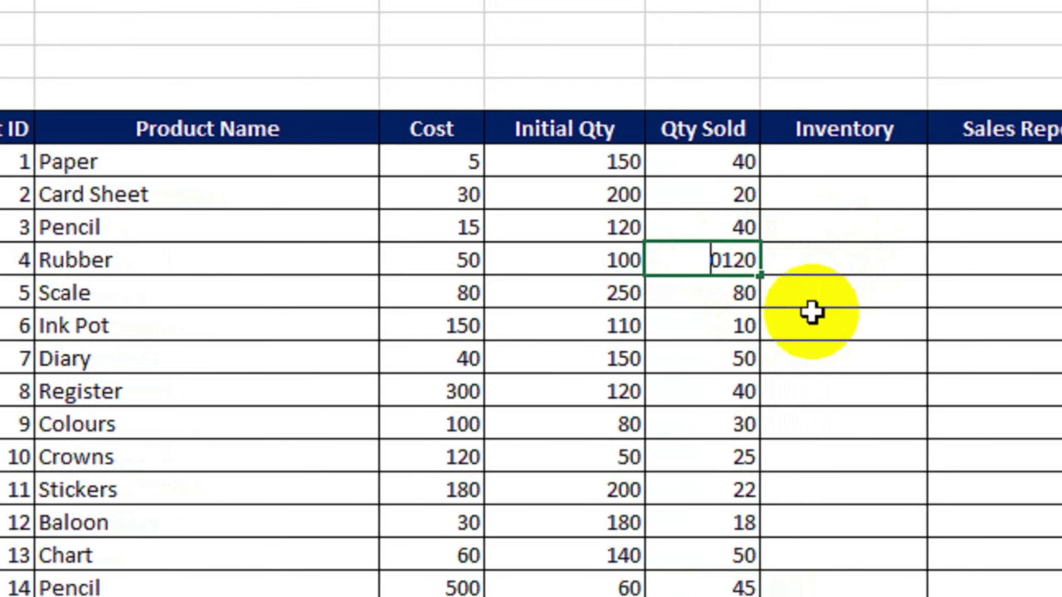
pyautogui.press('Delete')
pyautogui.press('Delete')
pyautogui.press('Delete')
pyautogui.press('Delete')
pyautogui.write('60')
pyautogui.press('Return')
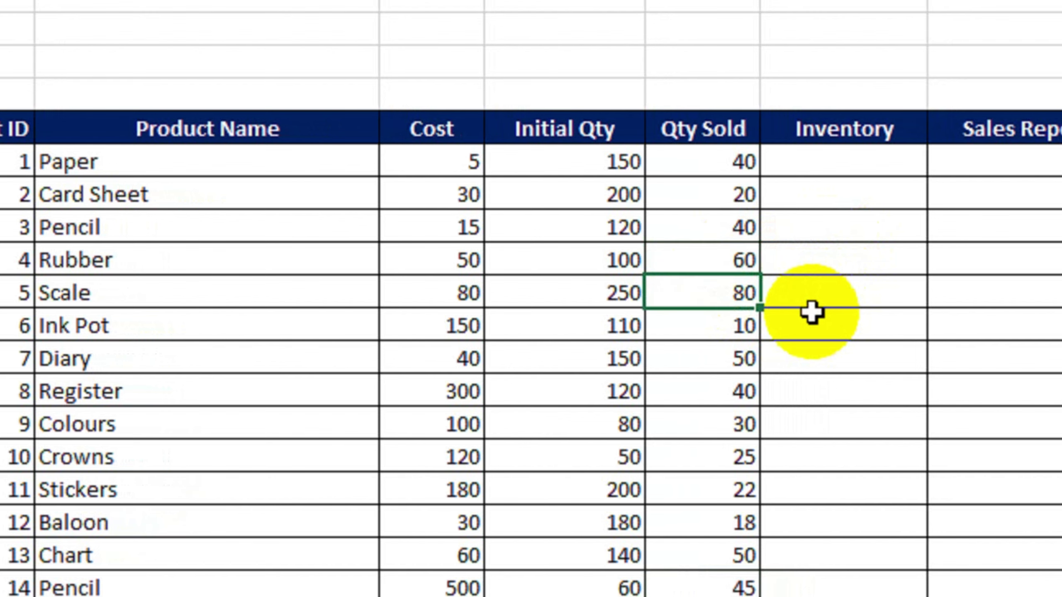
pyautogui.click(820, 171)
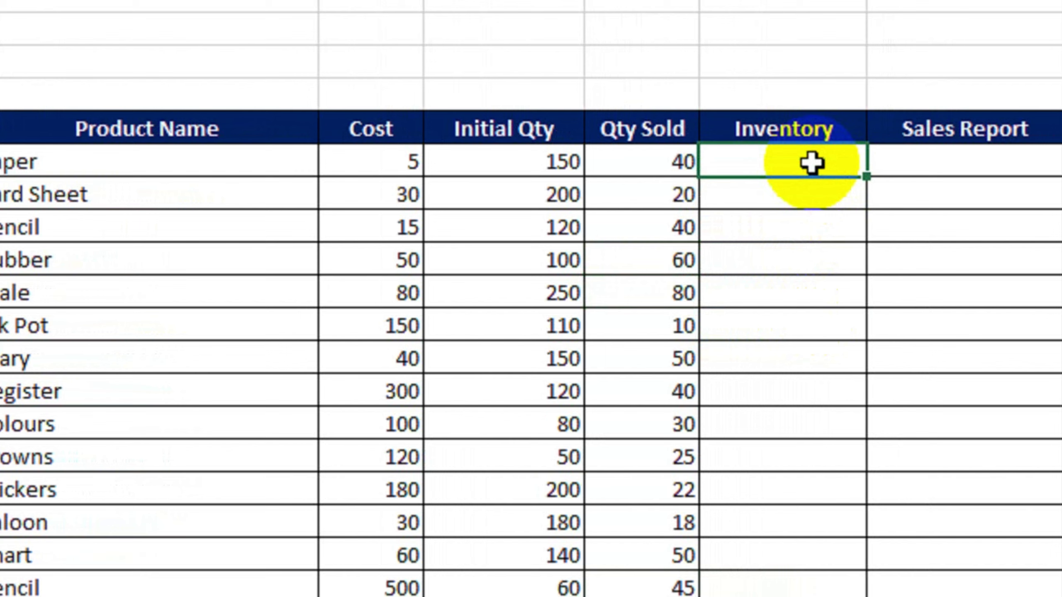
# Step: Enter =PRODUCT(C9,D9) in Paper's Inventory cell, giving 750
pyautogui.click(247, 166)
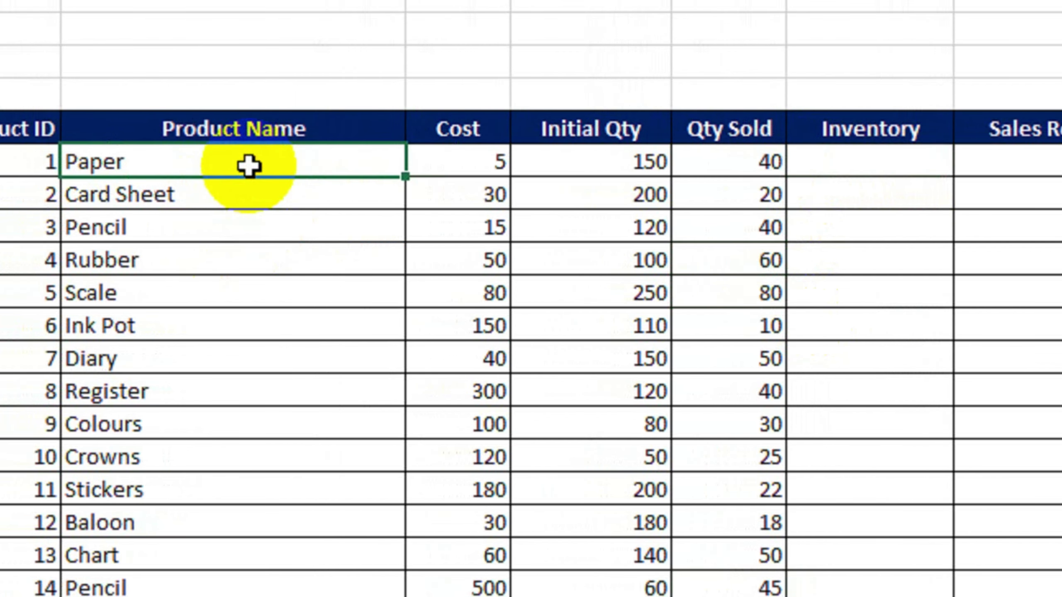
pyautogui.click(466, 167)
pyautogui.click(611, 166)
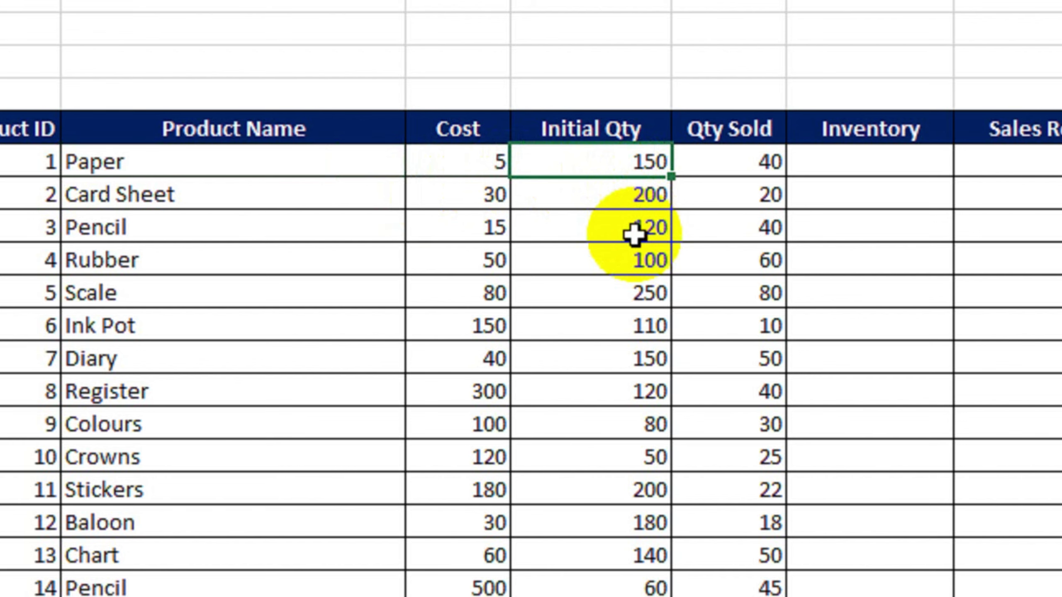
pyautogui.click(819, 158)
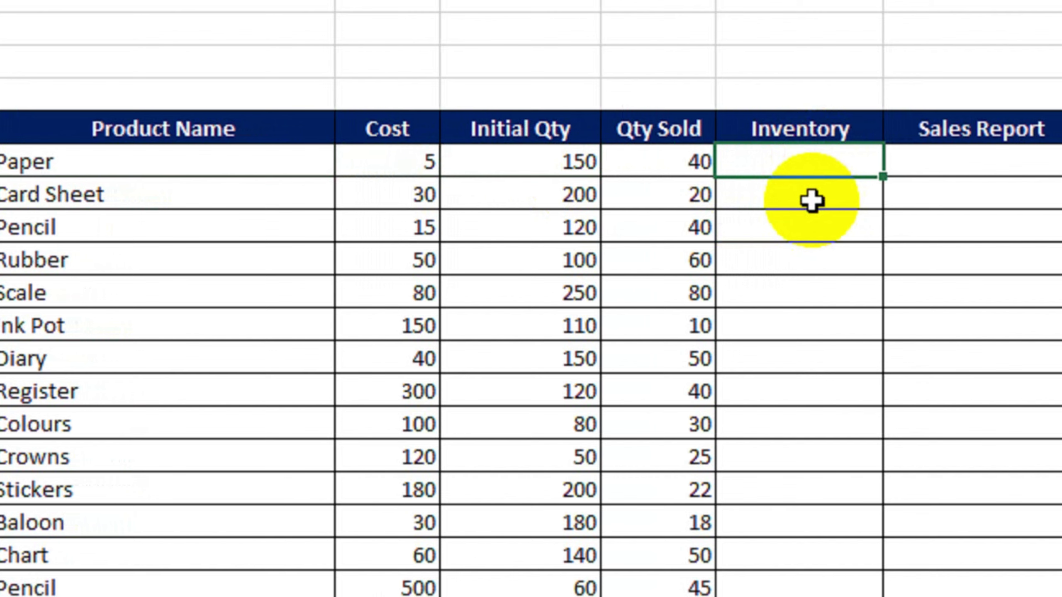
pyautogui.write('=prod')
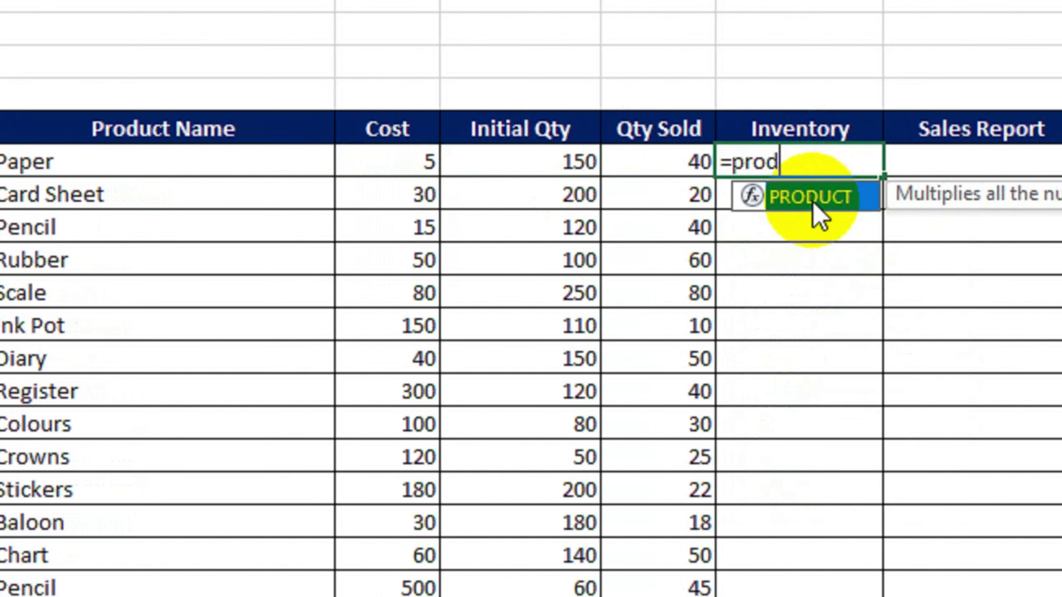
pyautogui.write('u')
pyautogui.doubleClick(812, 196)
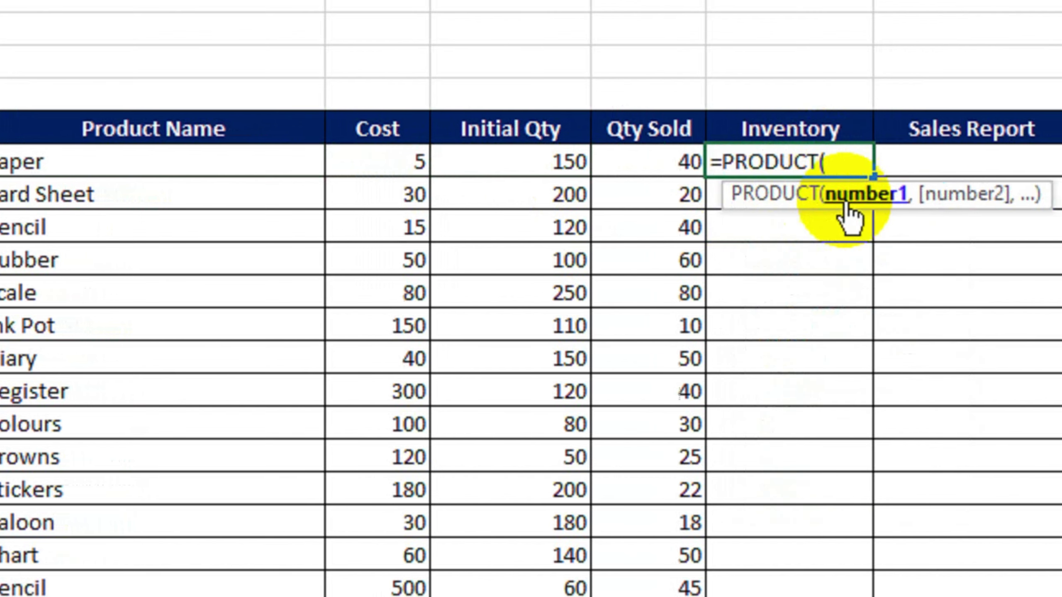
pyautogui.click(352, 165)
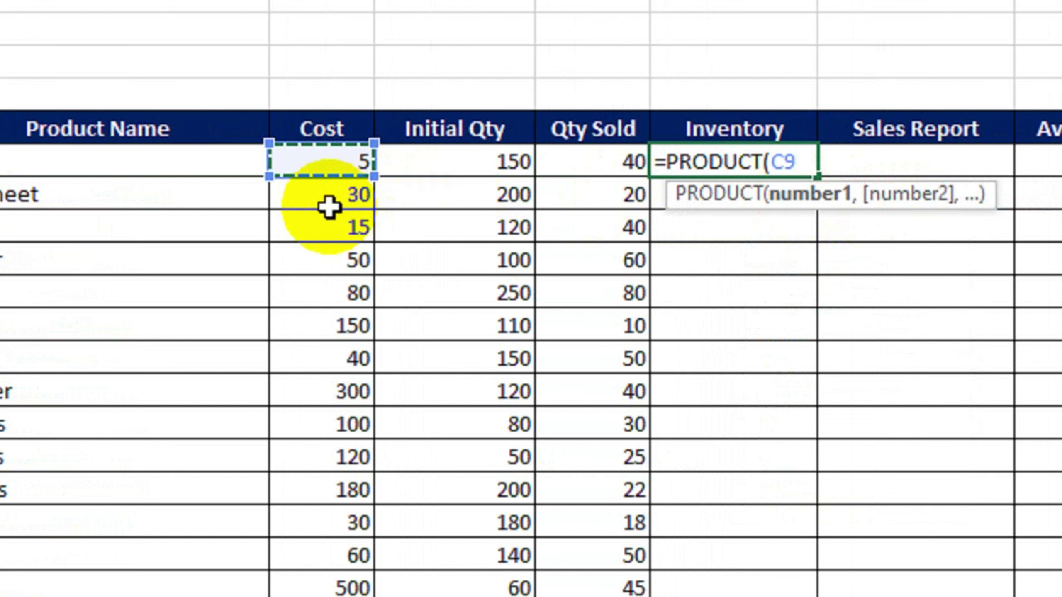
pyautogui.write(',')
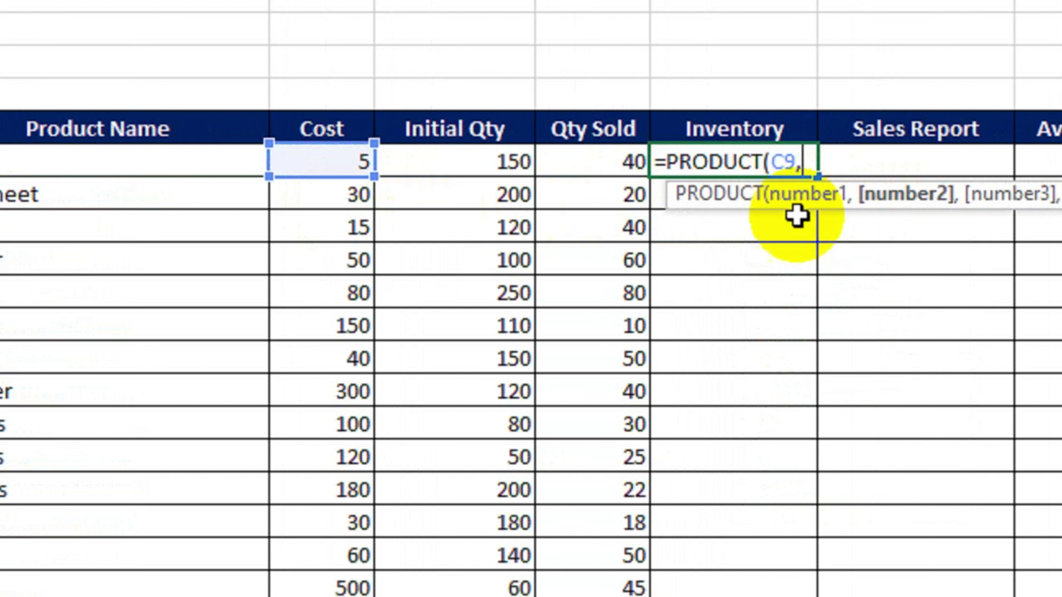
pyautogui.click(409, 171)
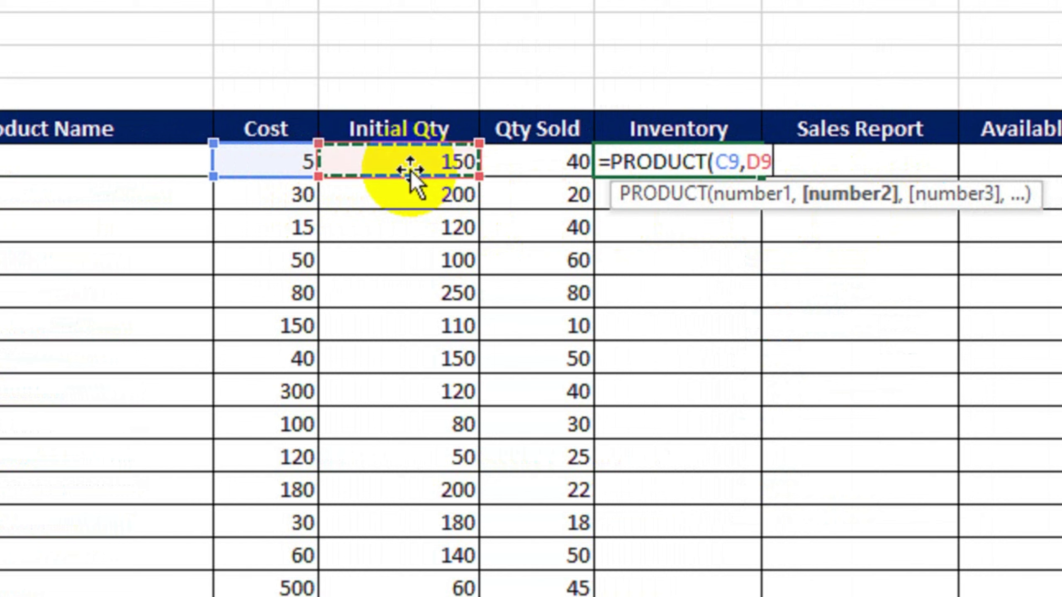
pyautogui.write(')')
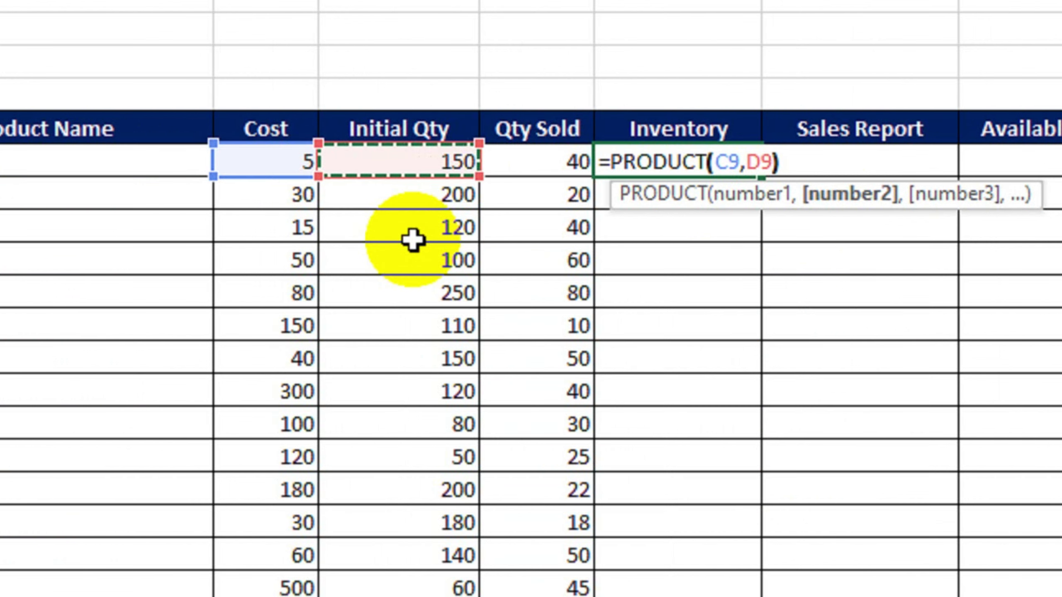
pyautogui.press('Return')
# Step: Fill the Inventory formula down to the last product row
pyautogui.click(710, 171)
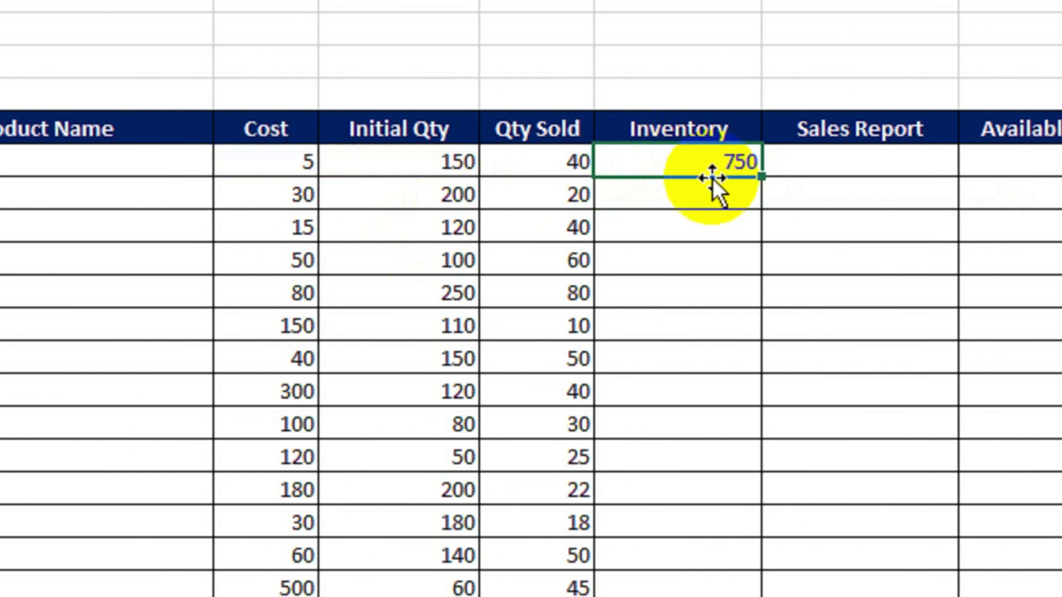
pyautogui.moveTo(759, 178); pyautogui.dragTo(750, 495)
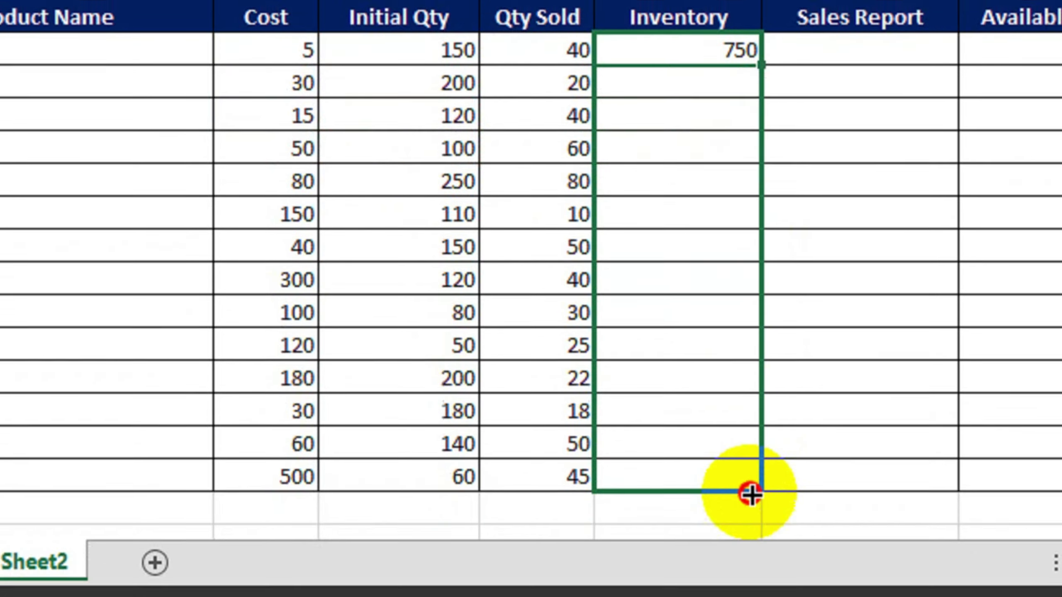
pyautogui.scroll(2, 734, 154)
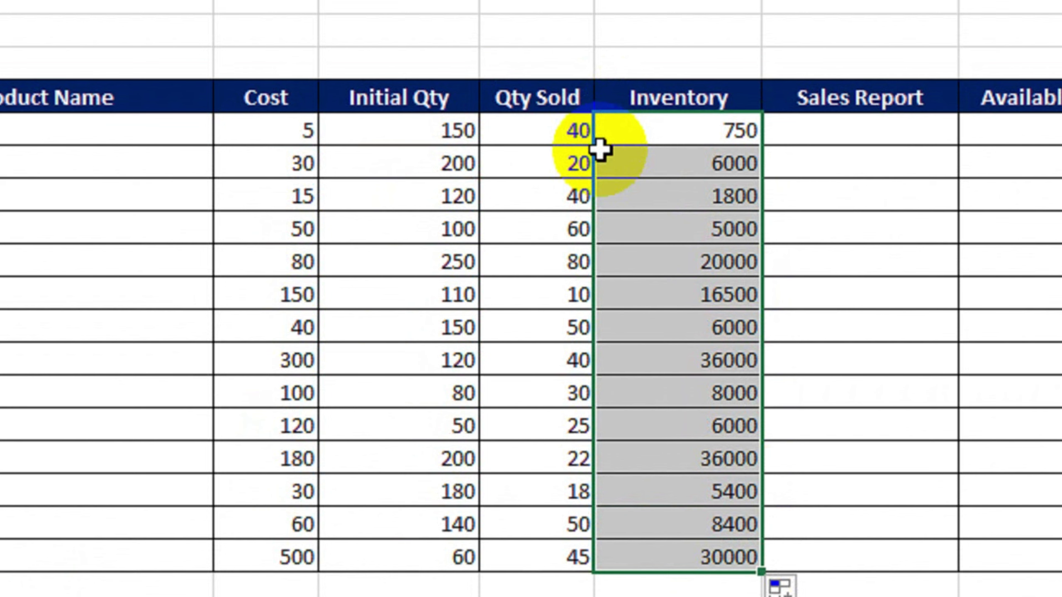
# Step: Enter =PRODUCT(C9,E9) in Paper's Sales Report cell (200) and fill it down all 14 rows
pyautogui.click(819, 136)
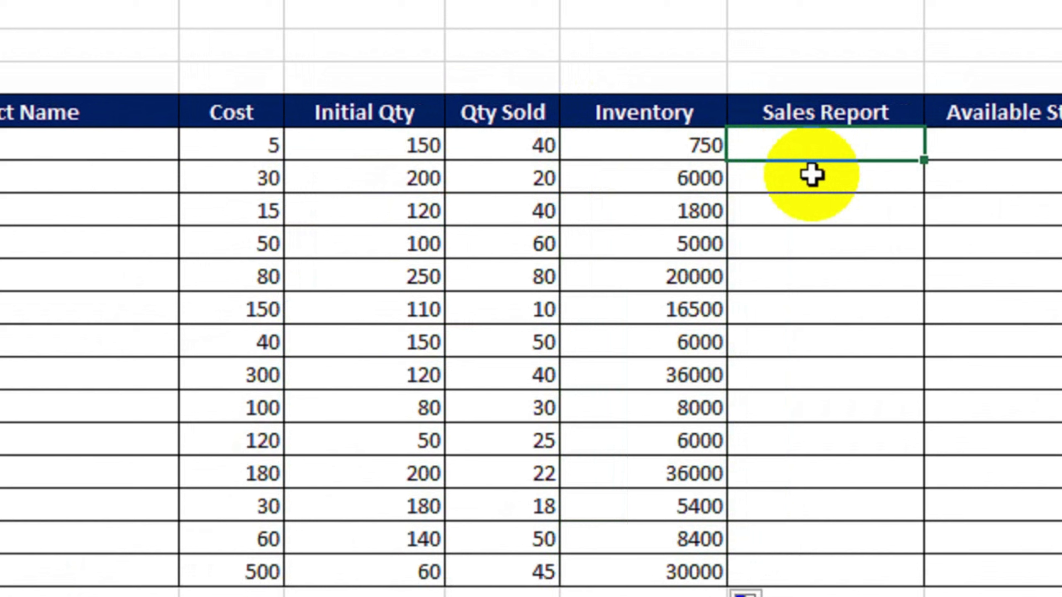
pyautogui.write('=')
pyautogui.write('pro')
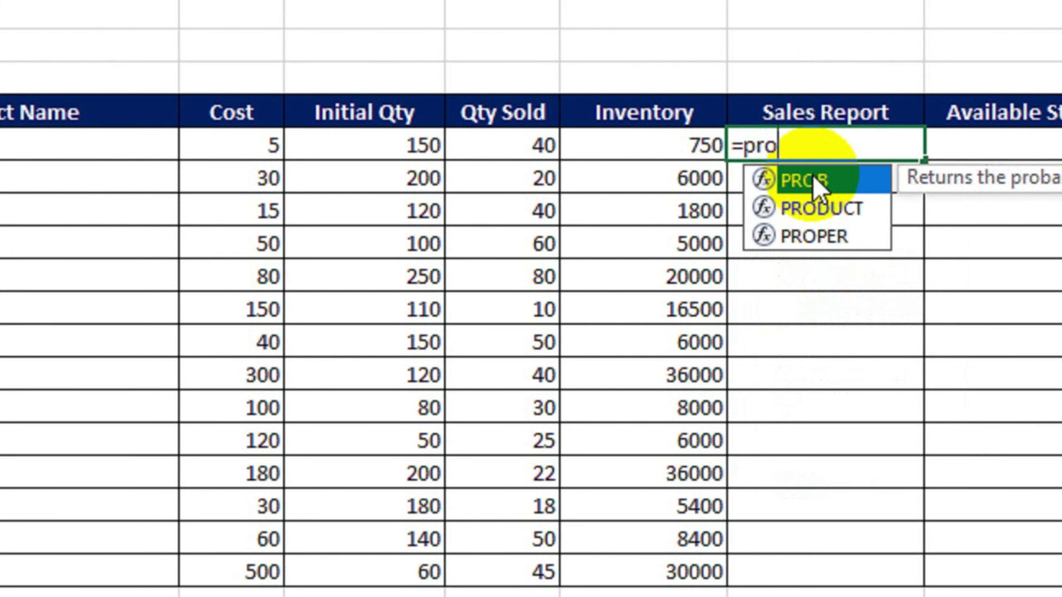
pyautogui.write('d')
pyautogui.press('Tab')
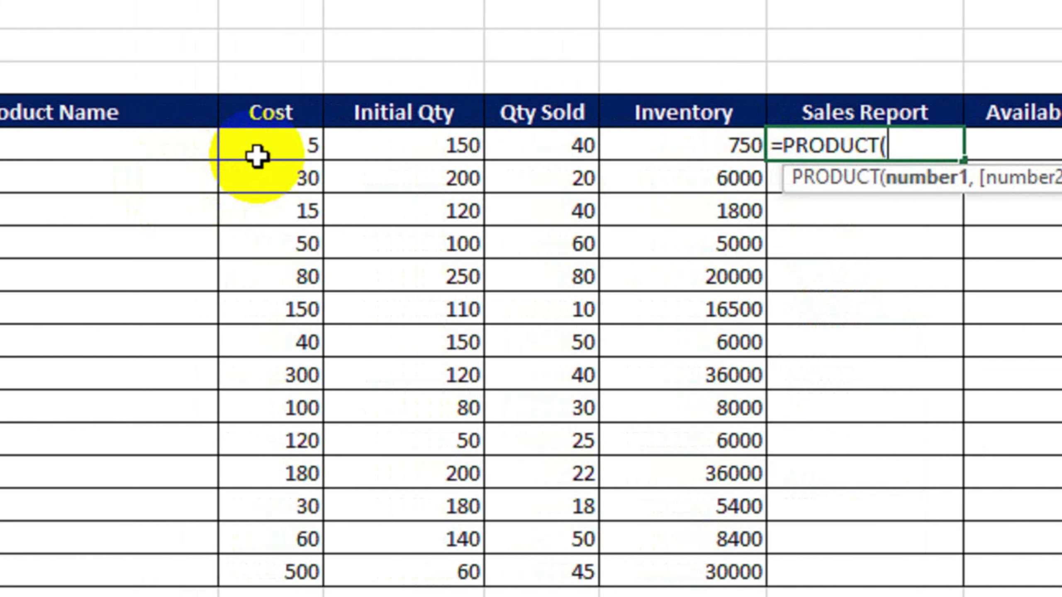
pyautogui.click(257, 156)
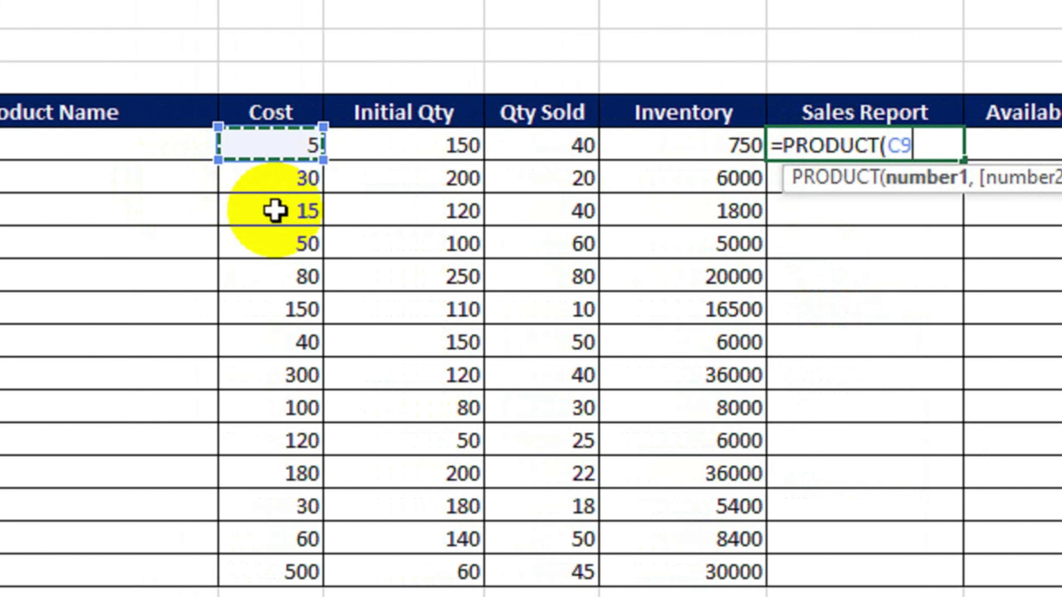
pyautogui.write(',')
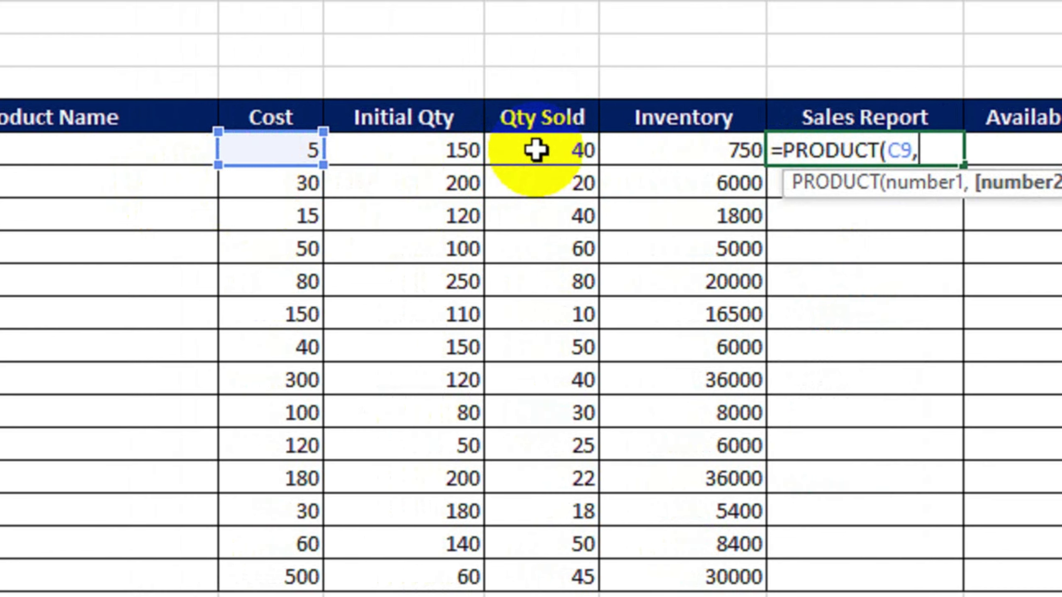
pyautogui.click(535, 147)
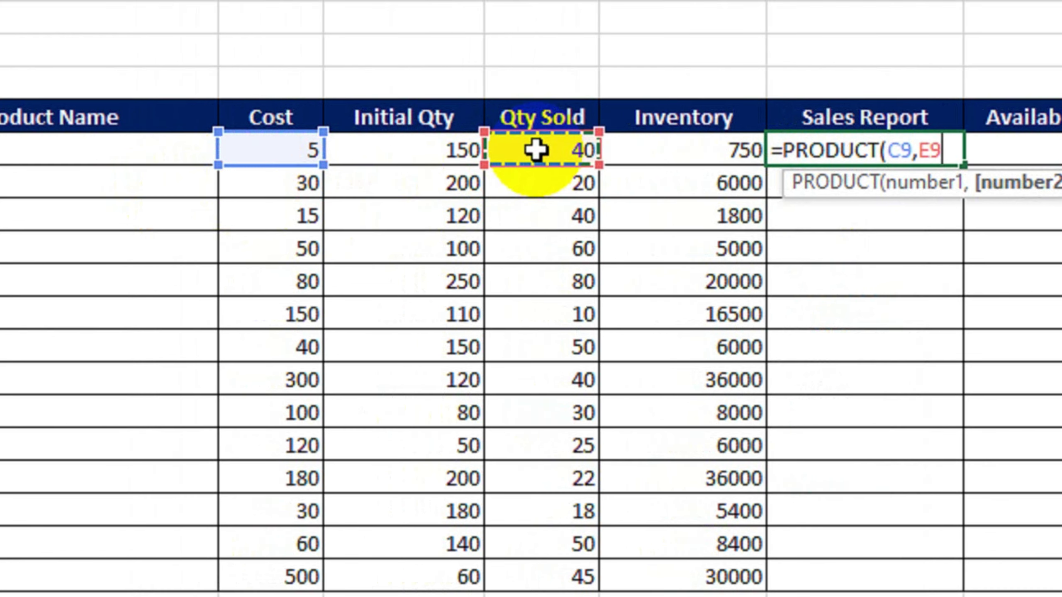
pyautogui.write(')')
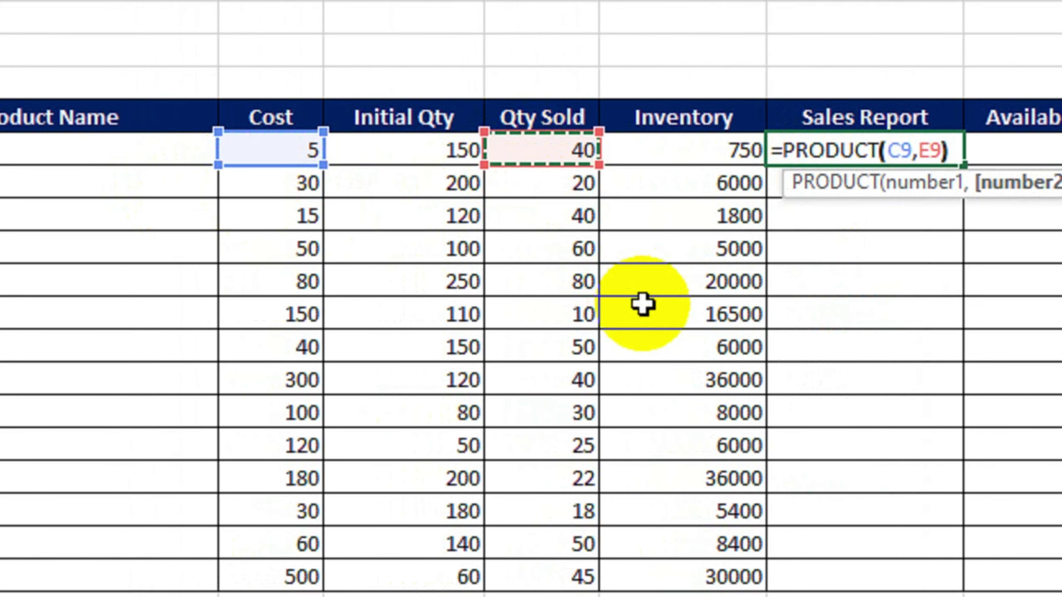
pyautogui.press('Return')
pyautogui.click(815, 155)
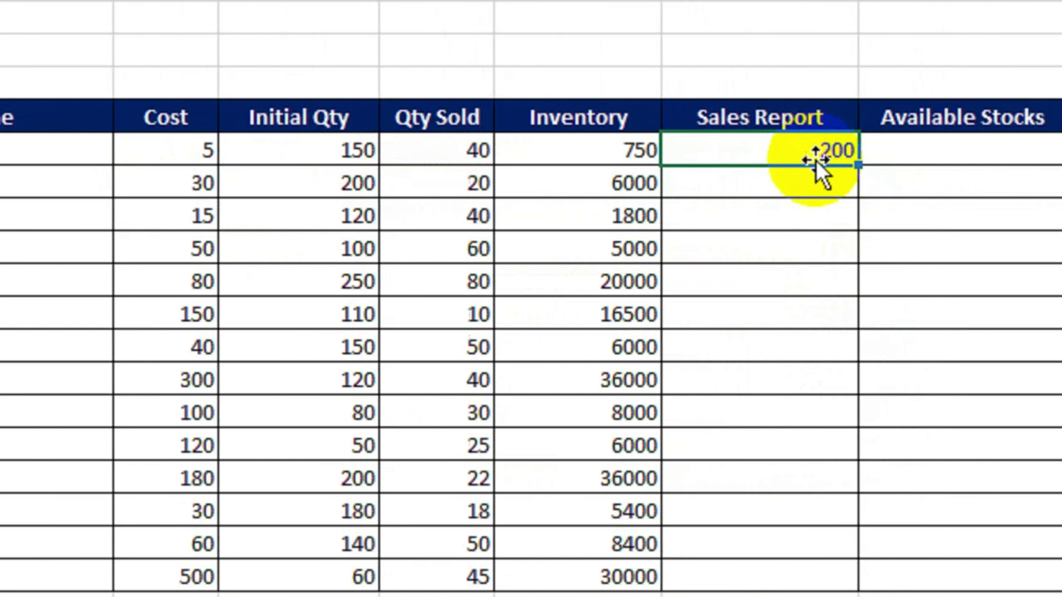
pyautogui.moveTo(858, 165); pyautogui.dragTo(805, 508)
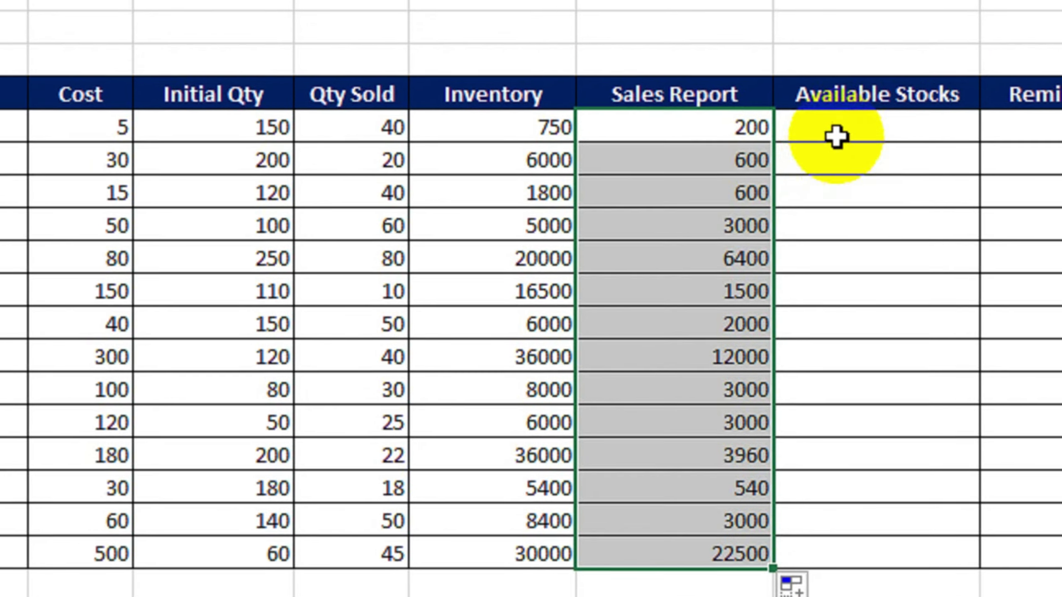
# Step: Begin a formula with = in the first Available Stocks cell
pyautogui.click(878, 115)
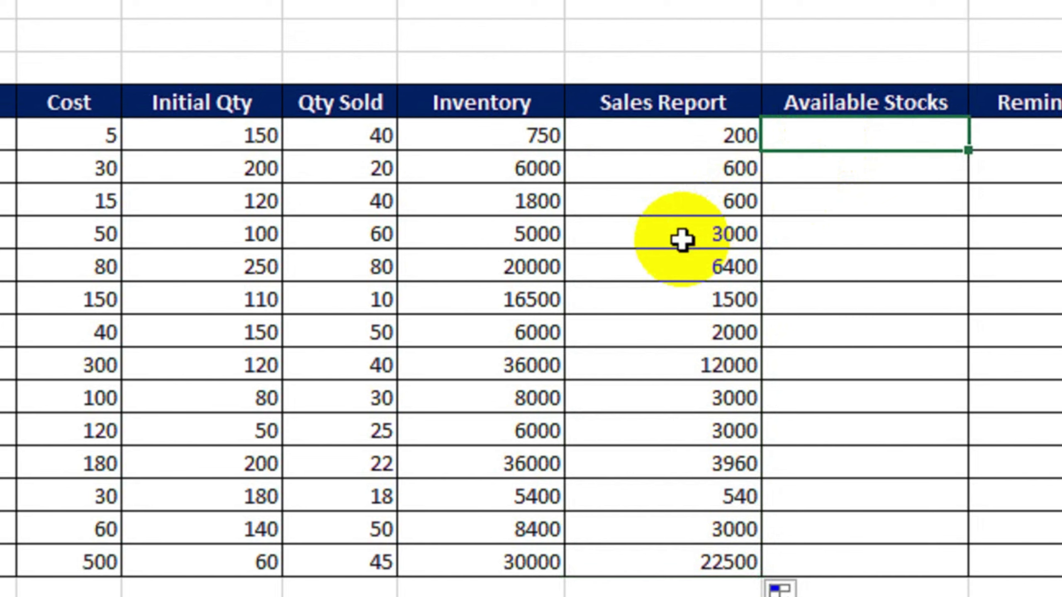
pyautogui.write('=')
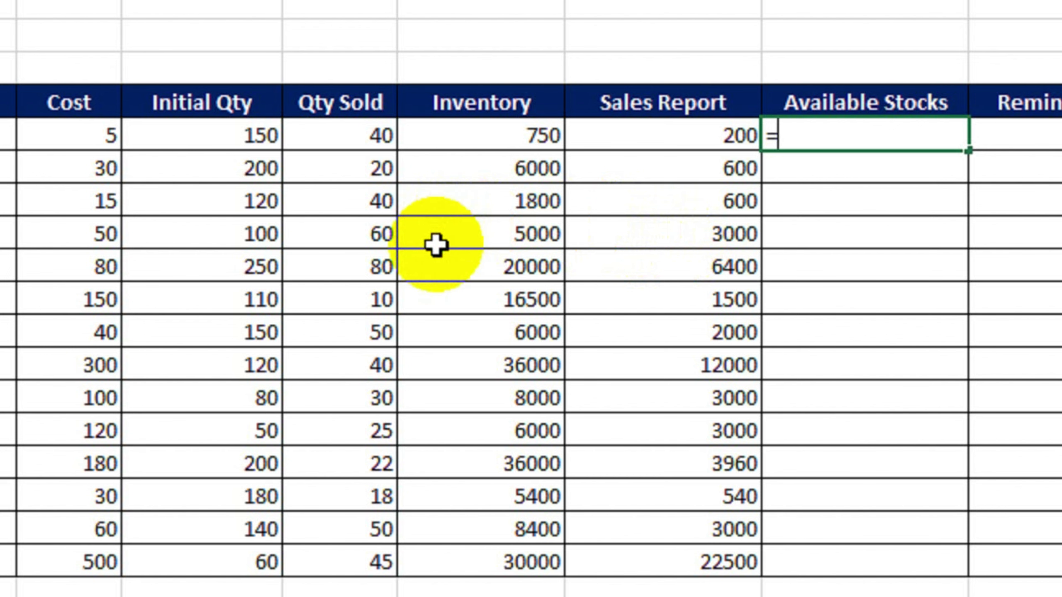
# Step: Complete the first Available Stocks formula as Initial Qty minus Qty Sold, giving 110
pyautogui.click(241, 144)
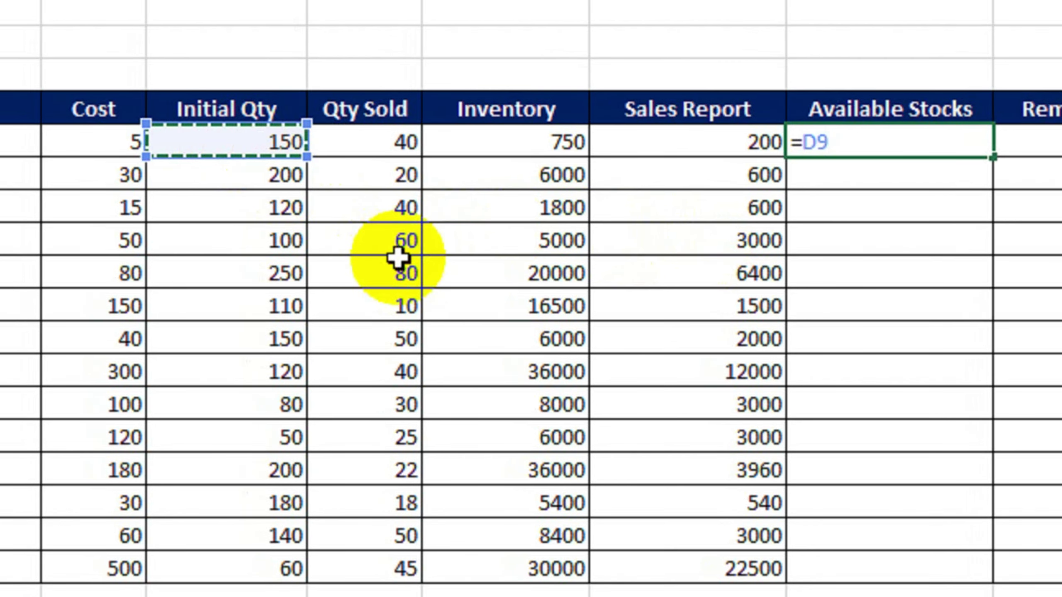
pyautogui.write('-')
pyautogui.click(364, 155)
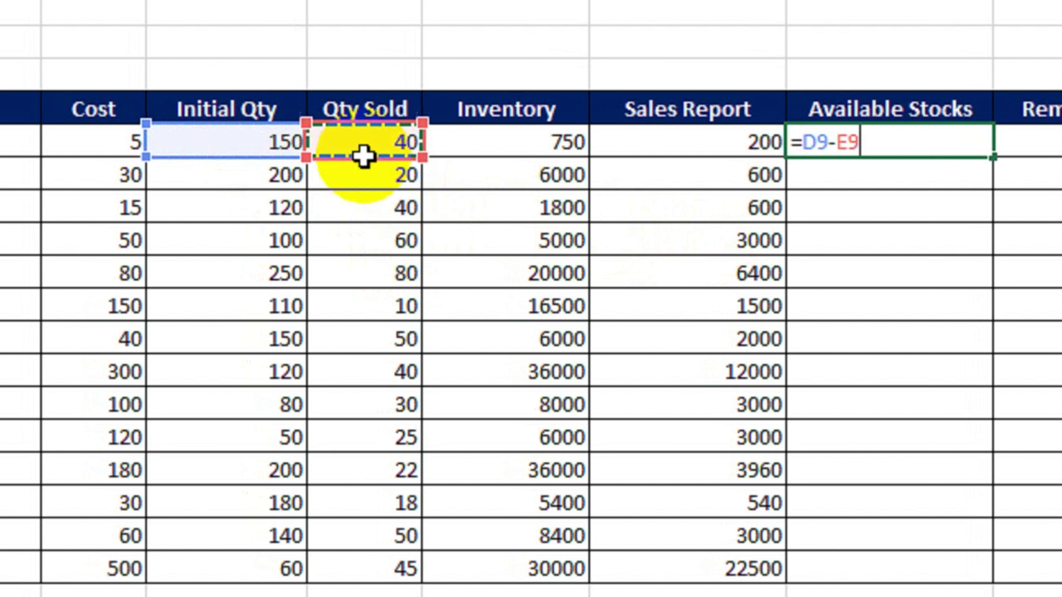
pyautogui.press('Return')
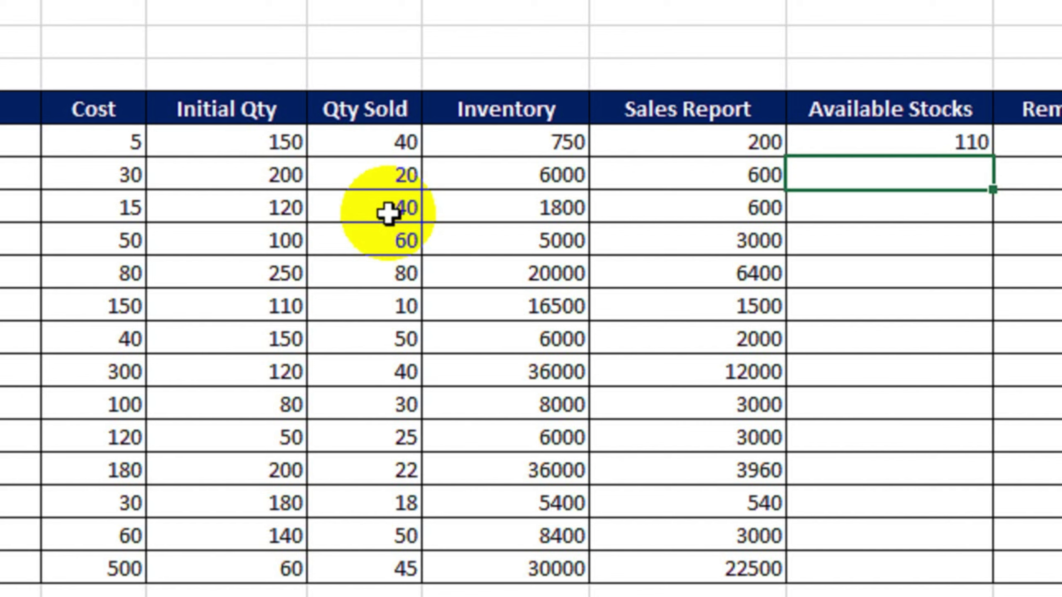
# Step: Rewrite the first Available Stocks cell as =SUM(D9-E9)
pyautogui.press('Up')
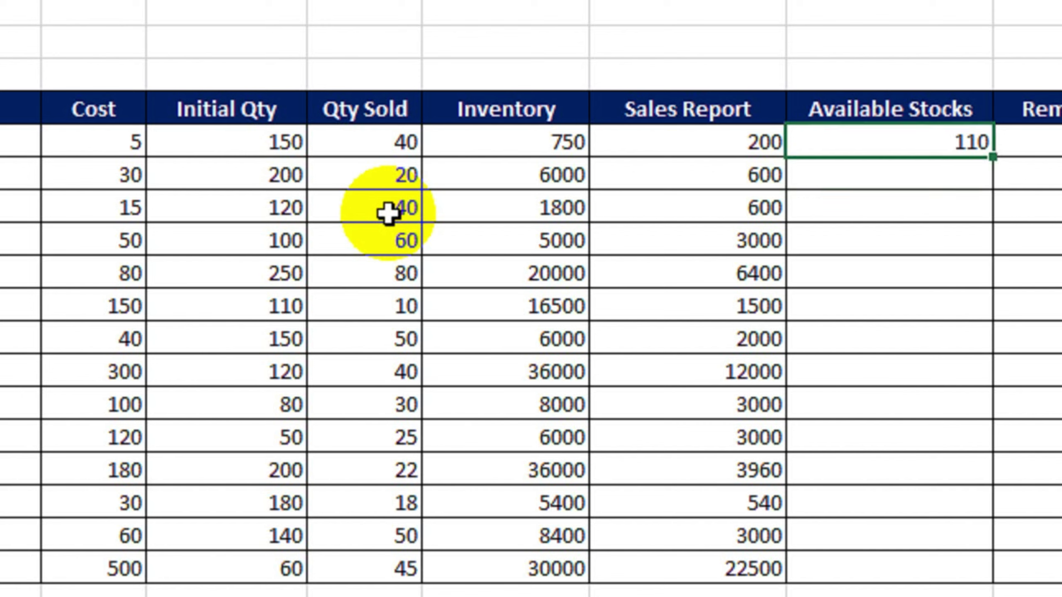
pyautogui.write('=s')
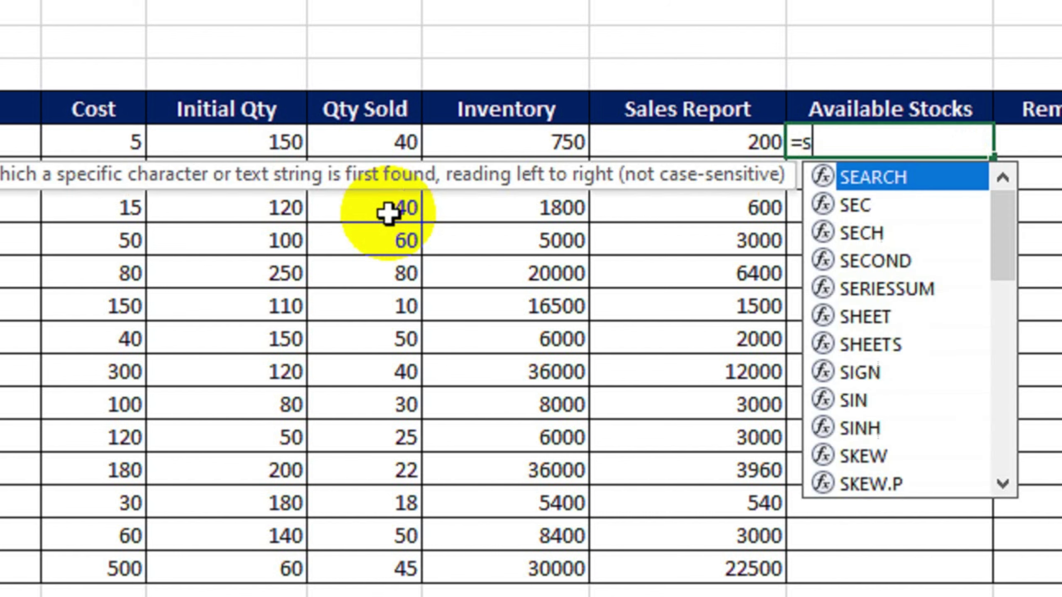
pyautogui.write('um')
pyautogui.press('Tab')
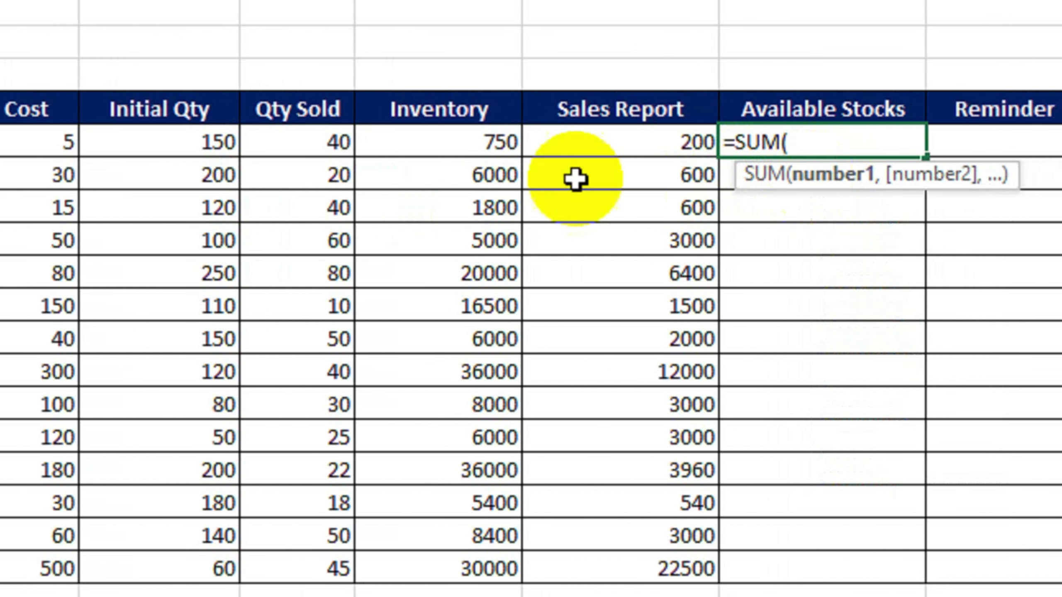
pyautogui.click(261, 144)
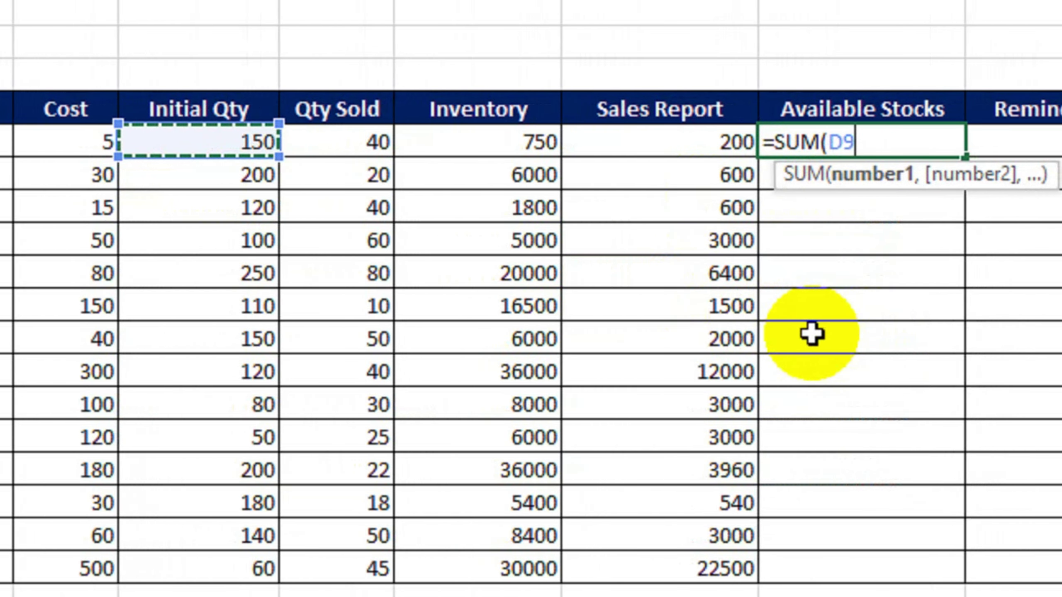
pyautogui.write('-')
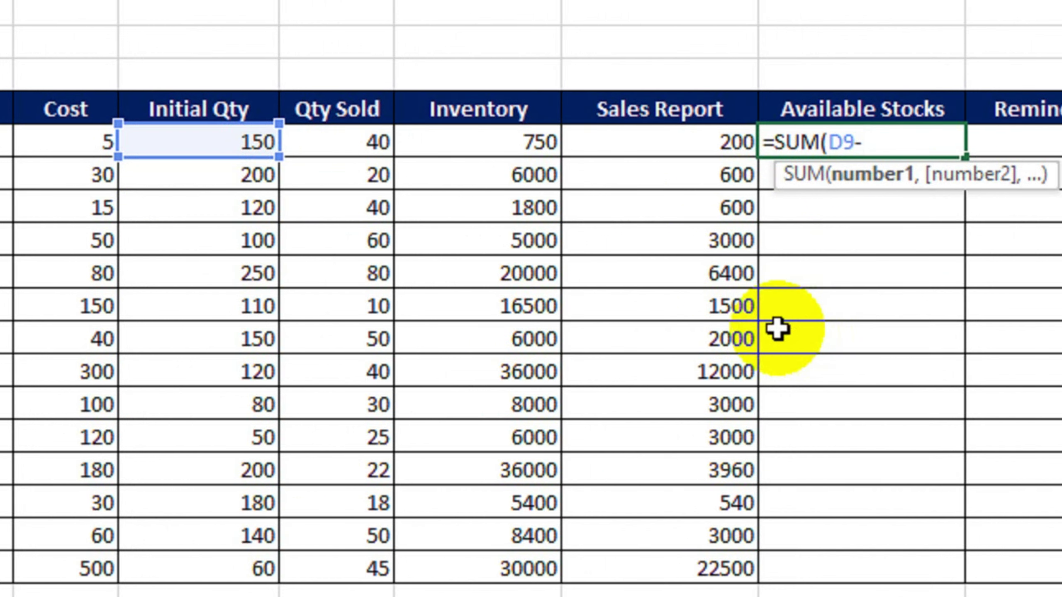
pyautogui.click(367, 159)
pyautogui.write(')')
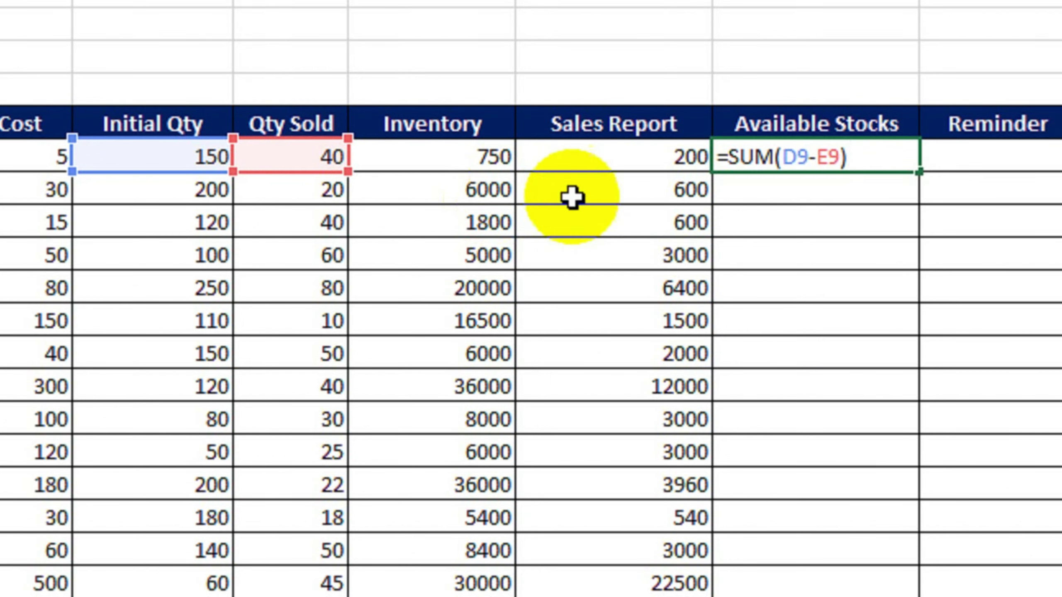
pyautogui.press('Return')
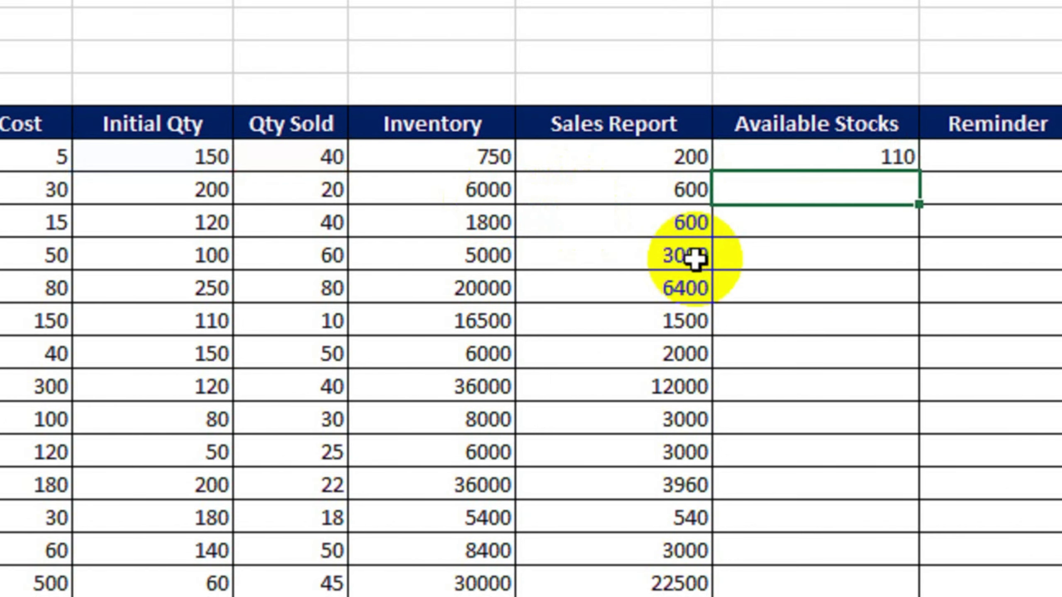
# Step: Fill the Available Stocks formula down to the last row, ending at 15
pyautogui.click(815, 155)
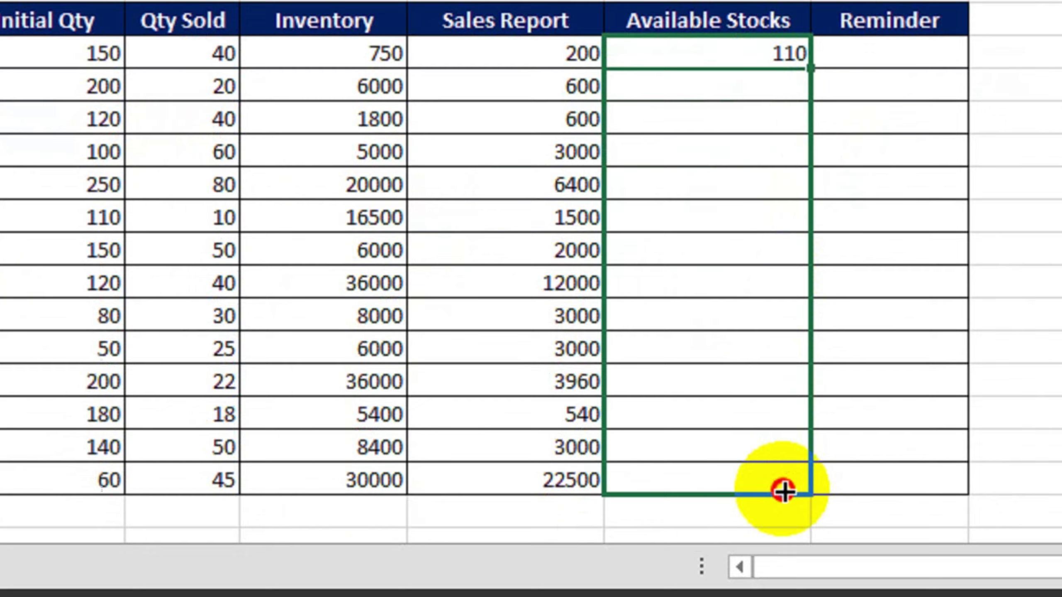
pyautogui.moveTo(813, 171); pyautogui.dragTo(809, 593)
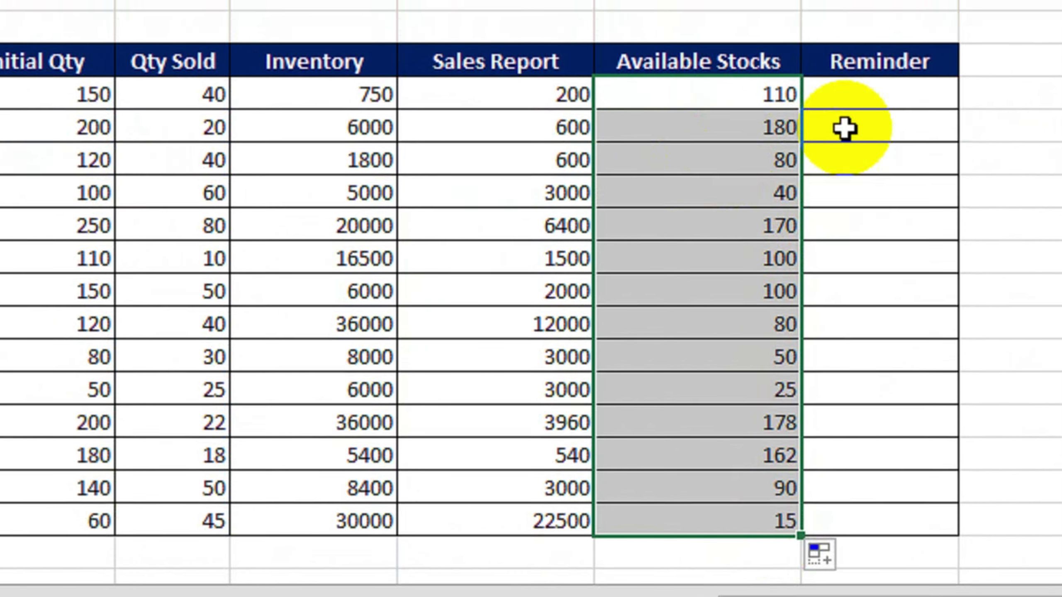
pyautogui.click(853, 90)
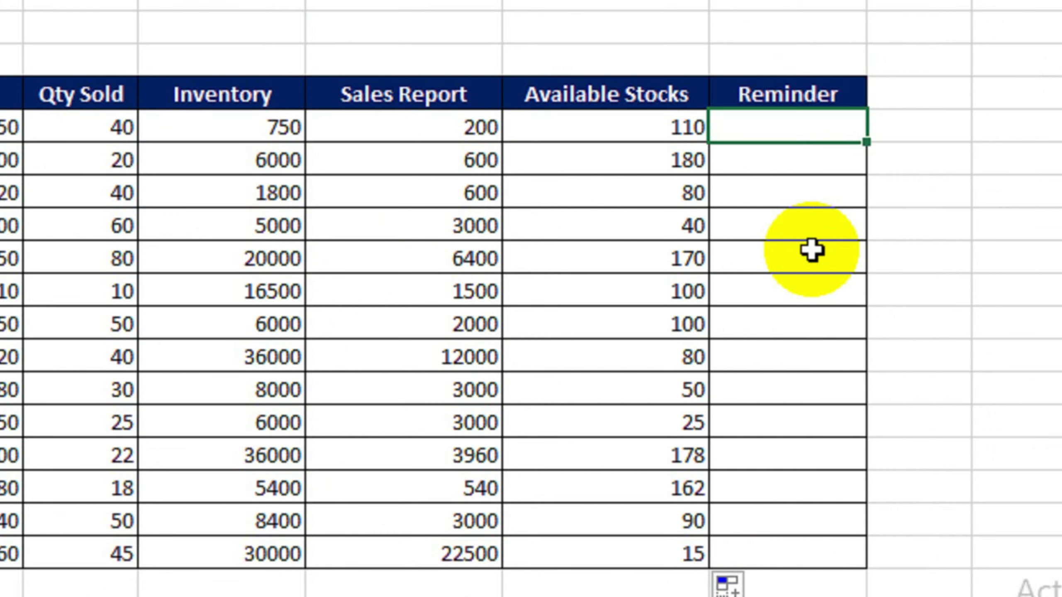
# Step: Enter an IF formula in the first Reminder cell: Re-Order when available stock <=30, else Available
pyautogui.write('=If')
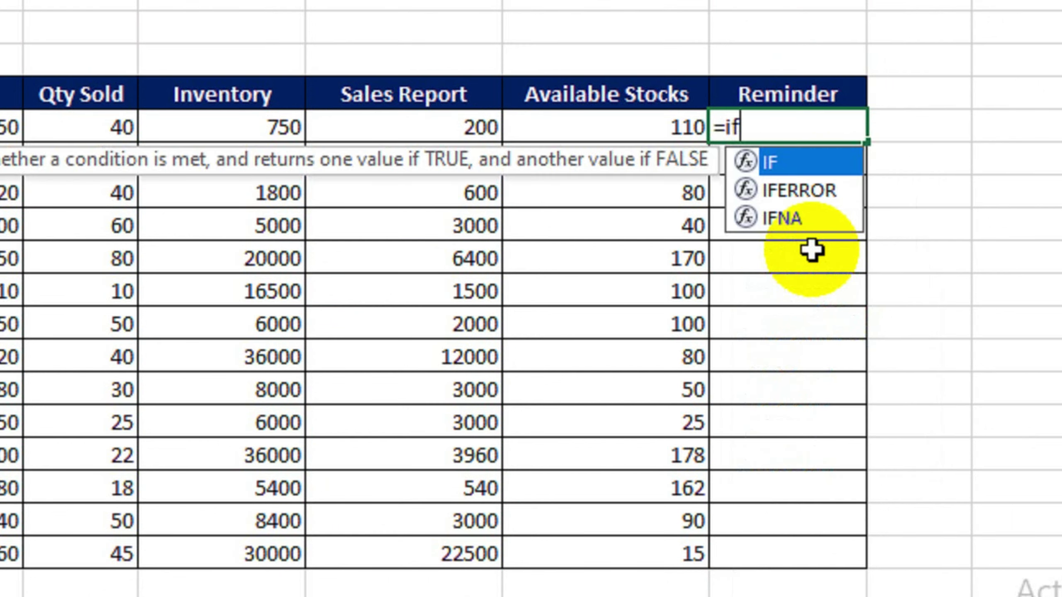
pyautogui.press('Tab')
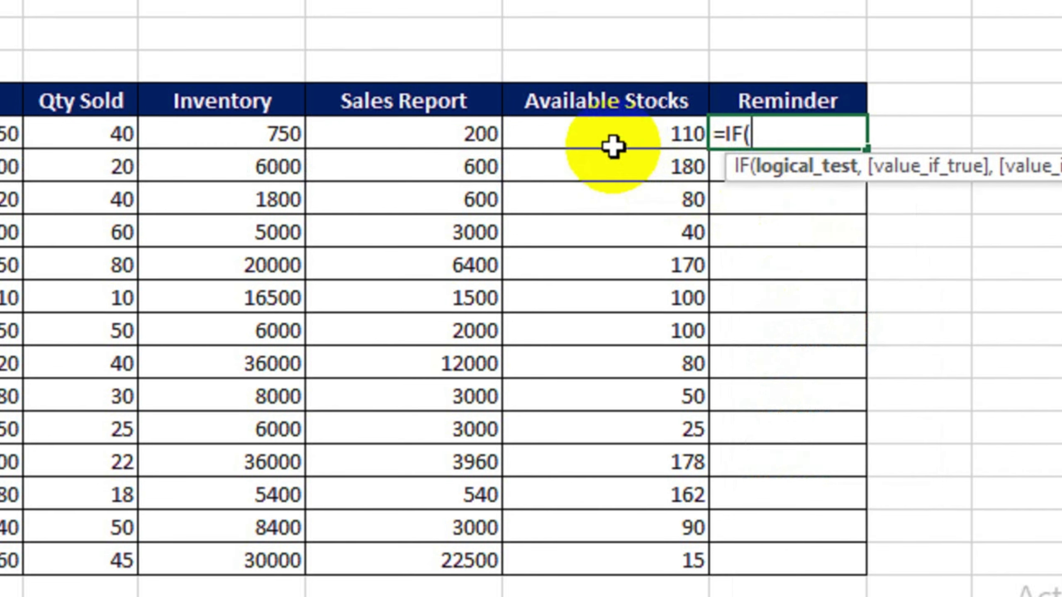
pyautogui.click(609, 131)
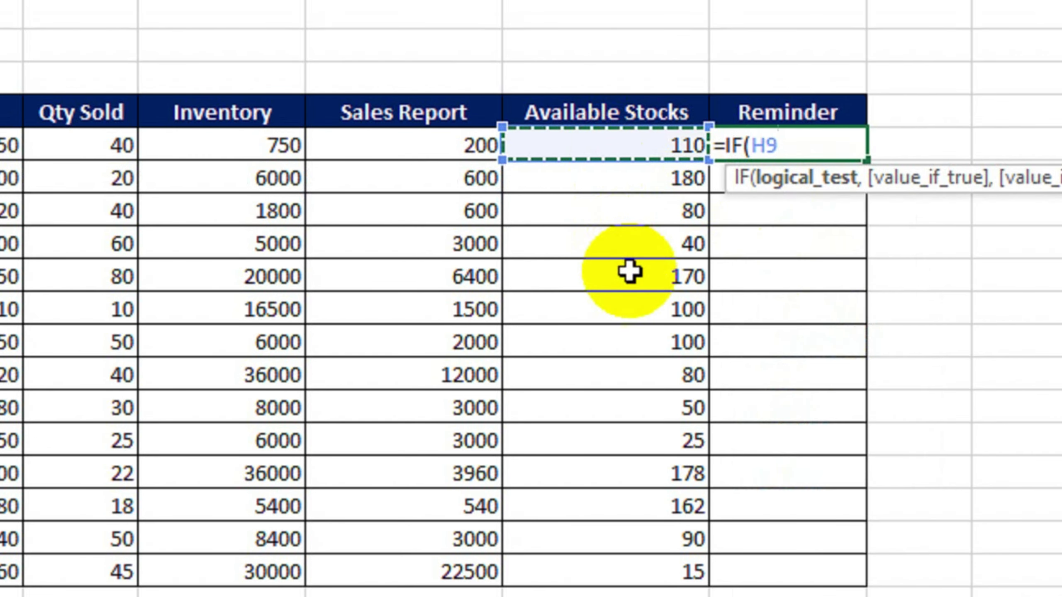
pyautogui.write('<')
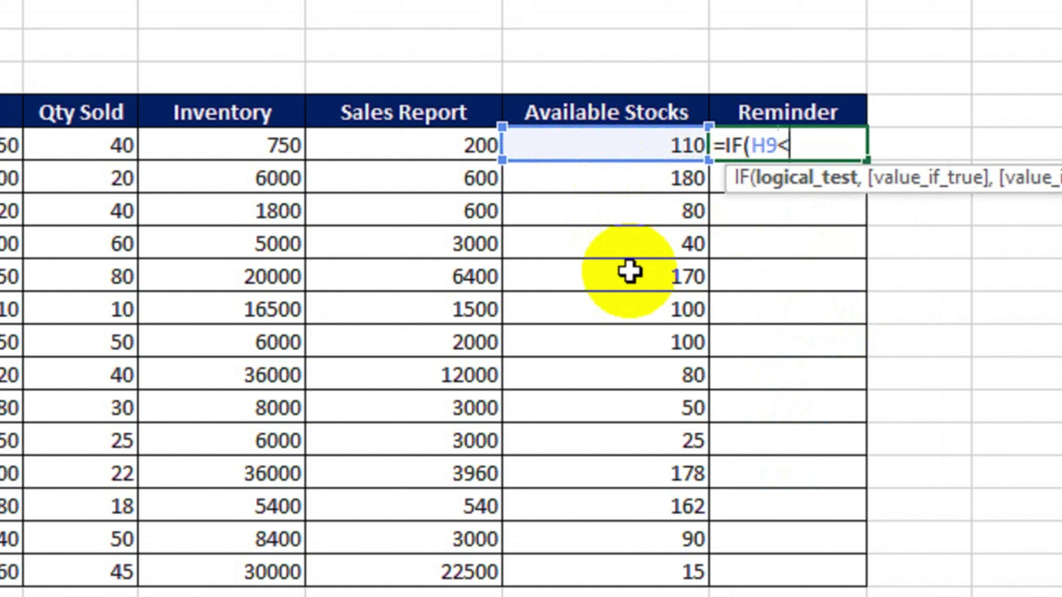
pyautogui.write('=')
pyautogui.write('30,')
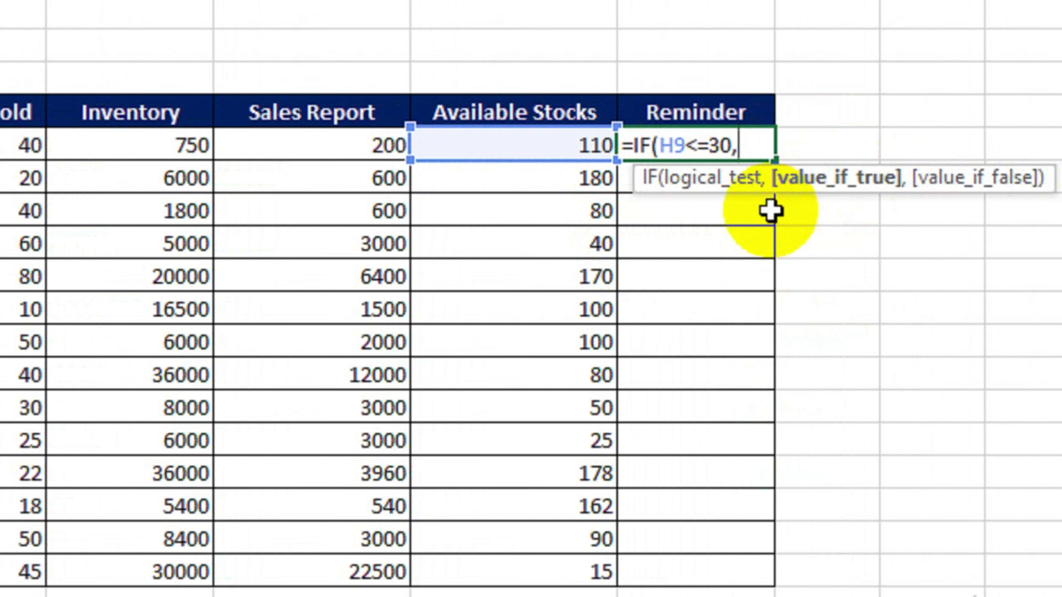
pyautogui.write('"')
pyautogui.write('Re-')
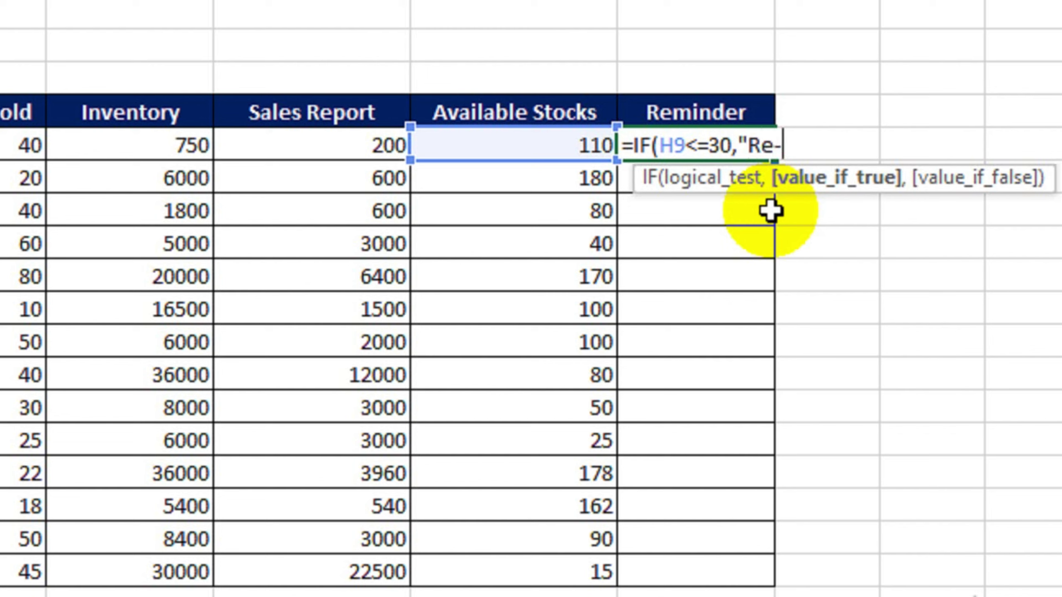
pyautogui.write('Order')
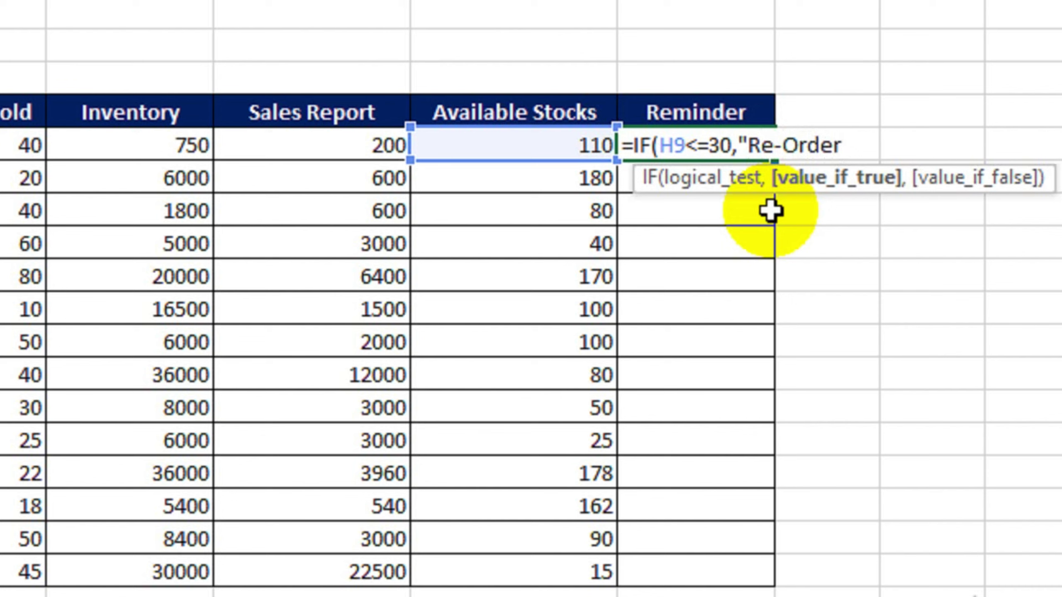
pyautogui.write('",')
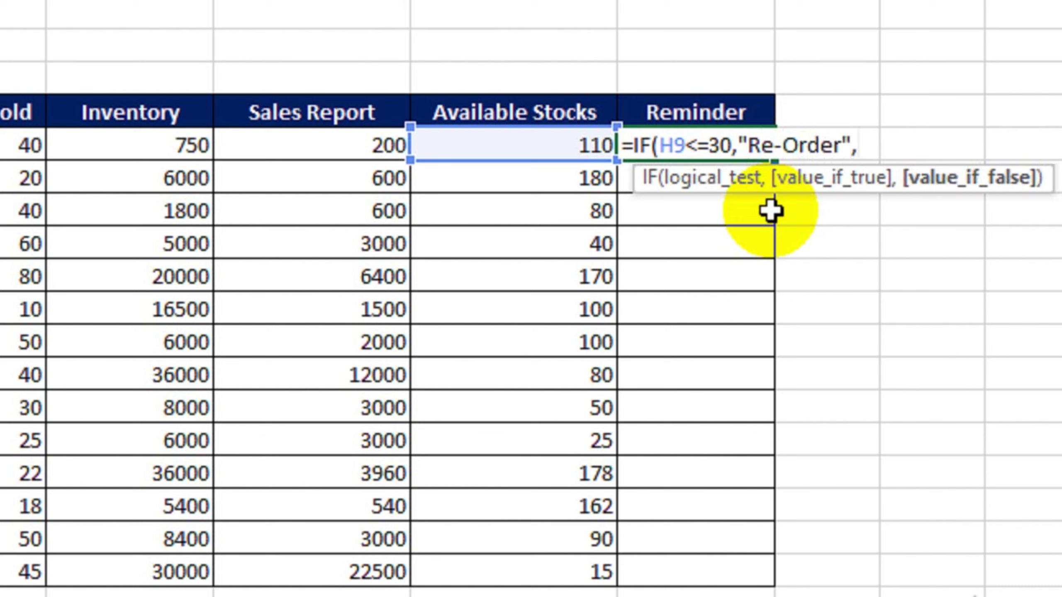
pyautogui.write('"')
pyautogui.write('Avai')
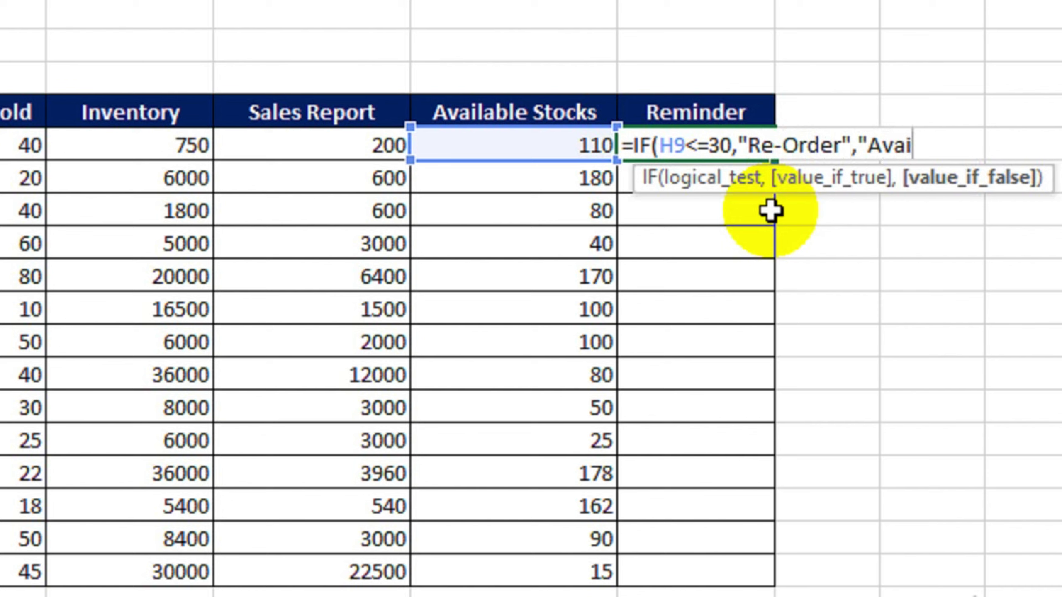
pyautogui.write('lable')
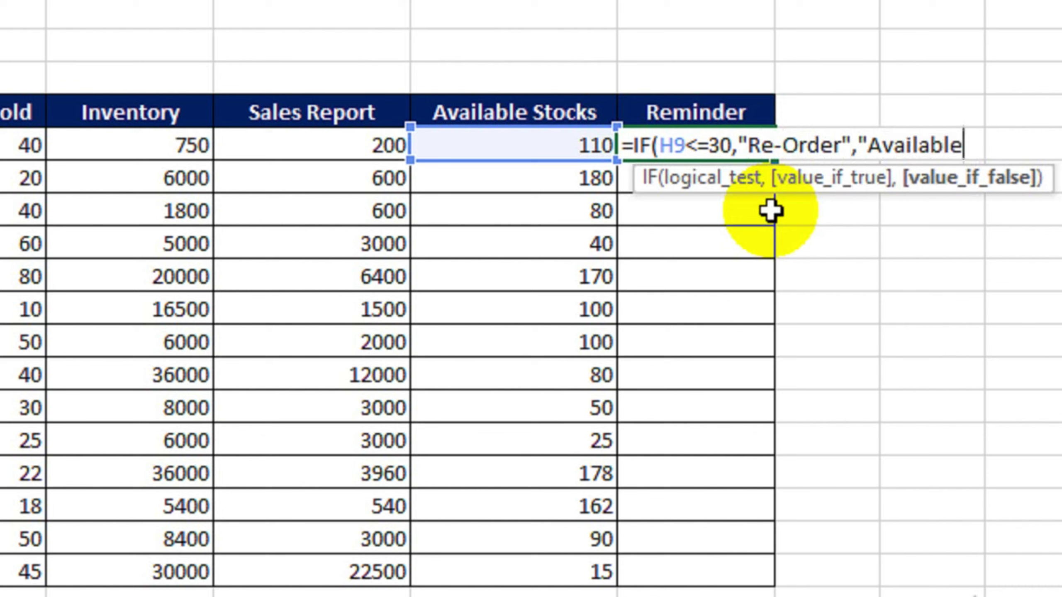
pyautogui.write('")')
pyautogui.press('Return')
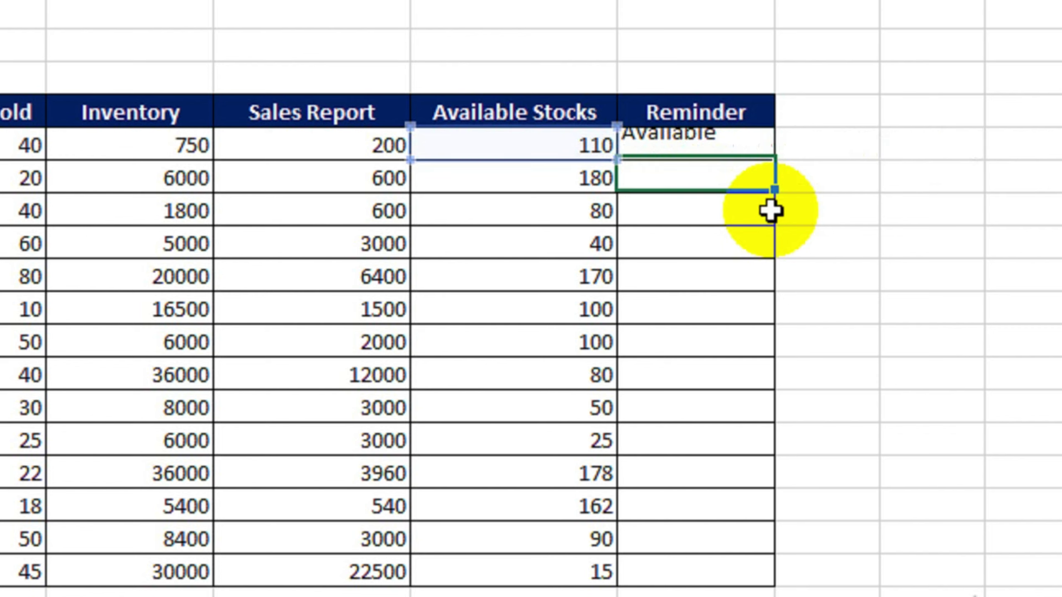
# Step: Fill the Reminder formula down and check the Re-Order rows with 25 and 15 stocks
pyautogui.click(699, 150)
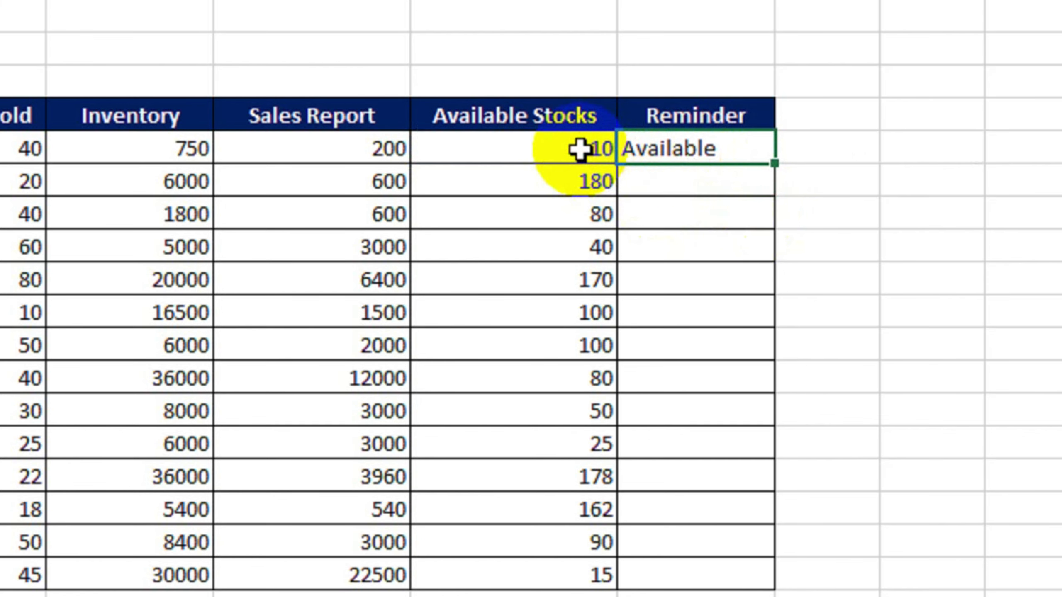
pyautogui.moveTo(774, 164); pyautogui.dragTo(750, 514)
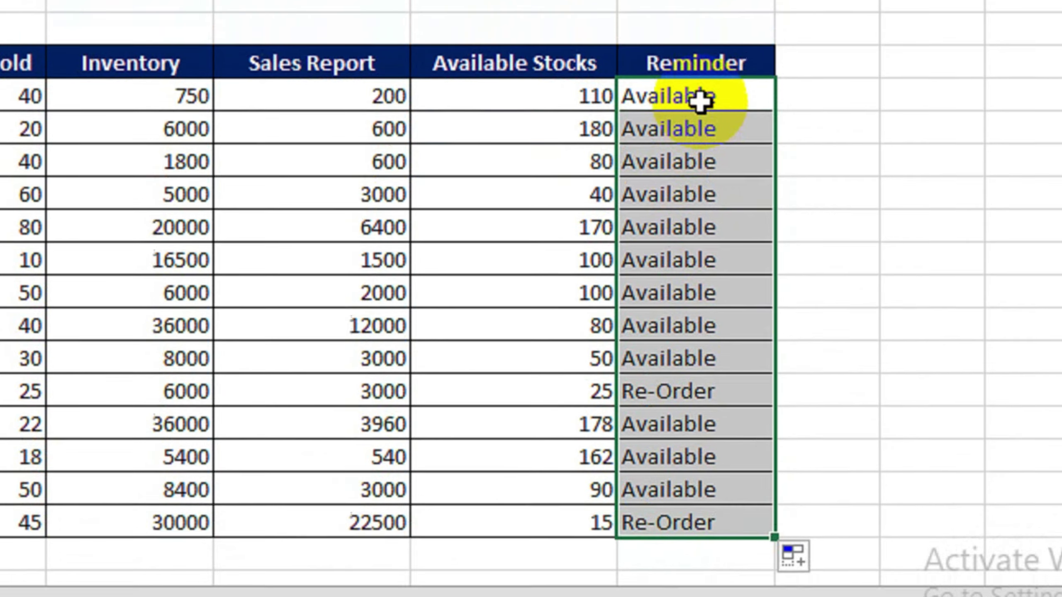
pyautogui.click(685, 393)
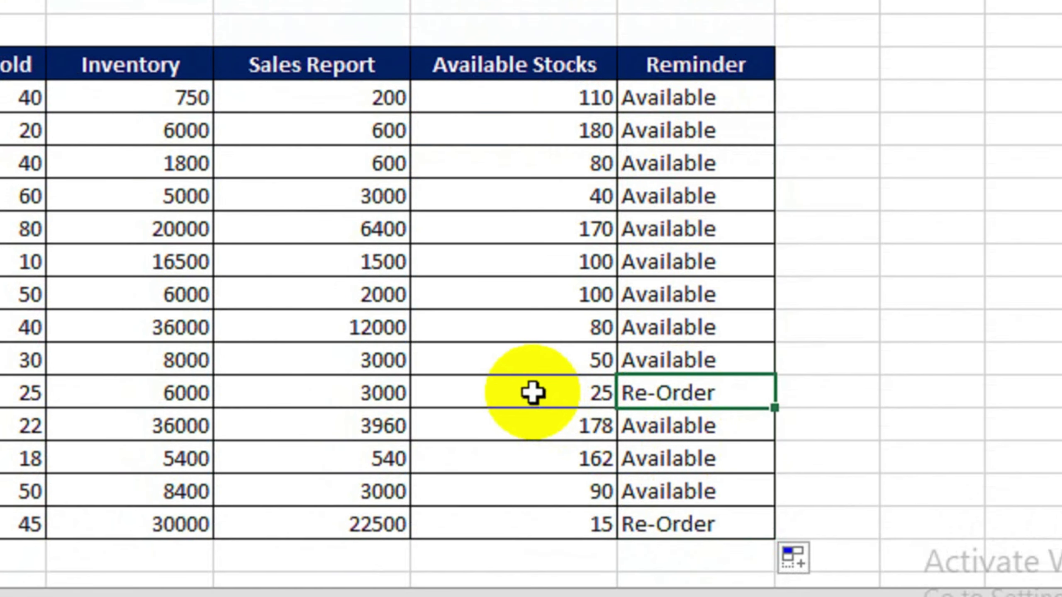
pyautogui.click(530, 395)
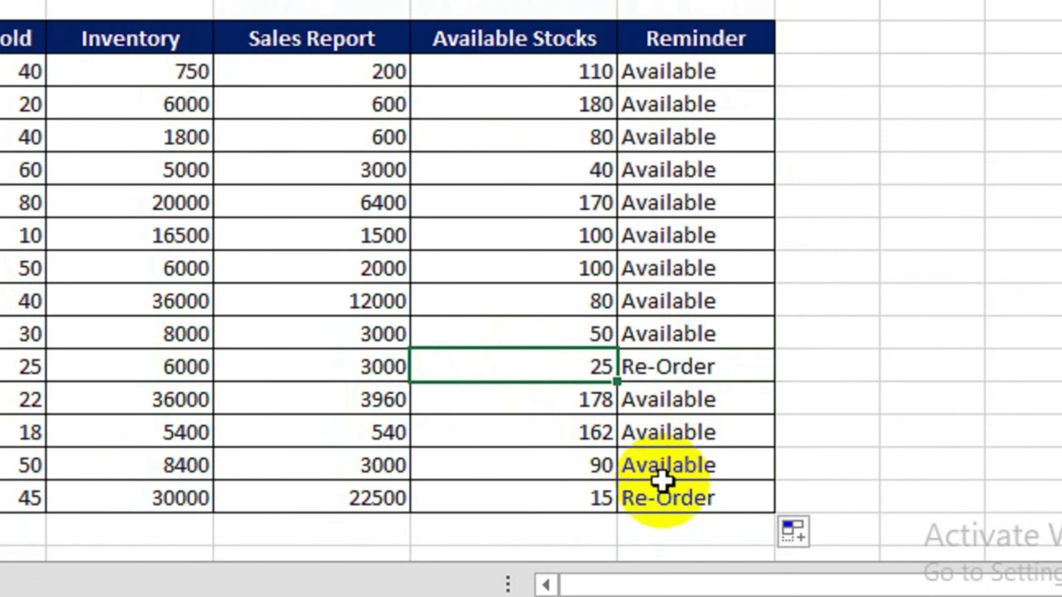
pyautogui.click(738, 453)
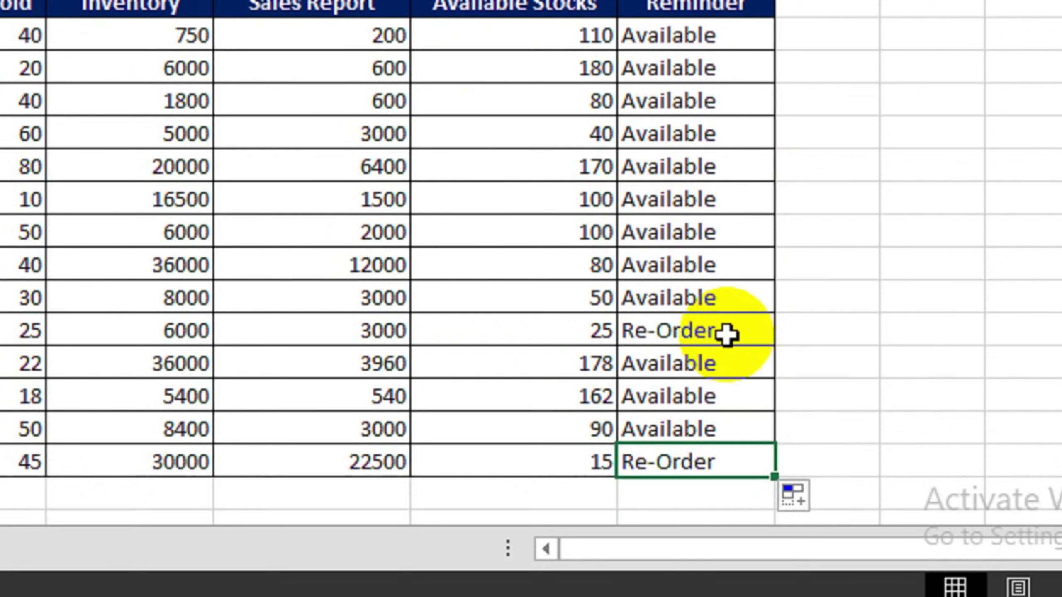
# Step: Select the Reminder column entries from the first to the last product
pyautogui.scroll(2, 736, 209)
pyautogui.click(679, 130)
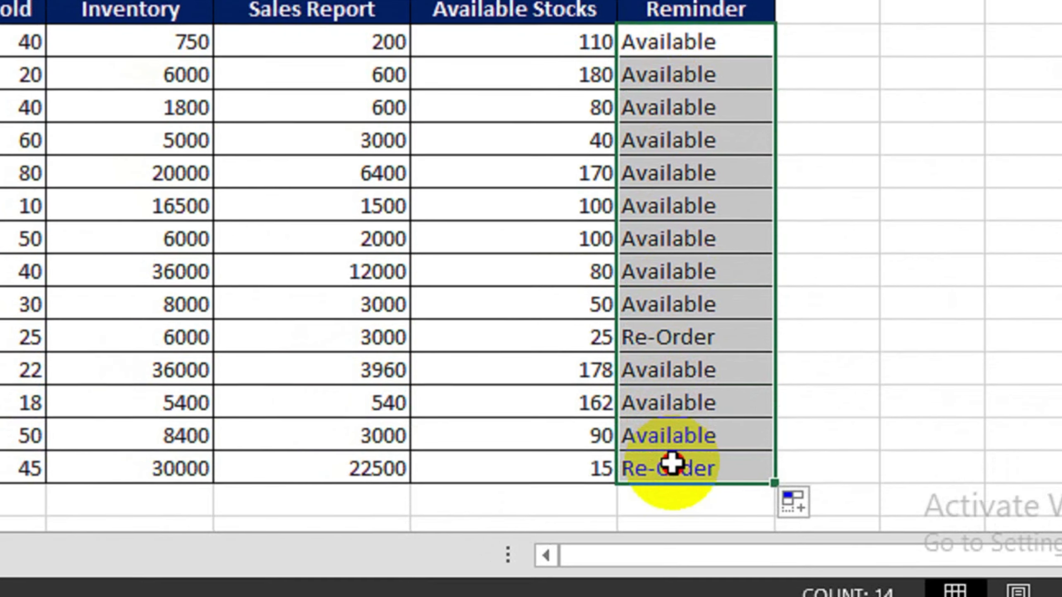
pyautogui.moveTo(678, 149); pyautogui.dragTo(675, 462)
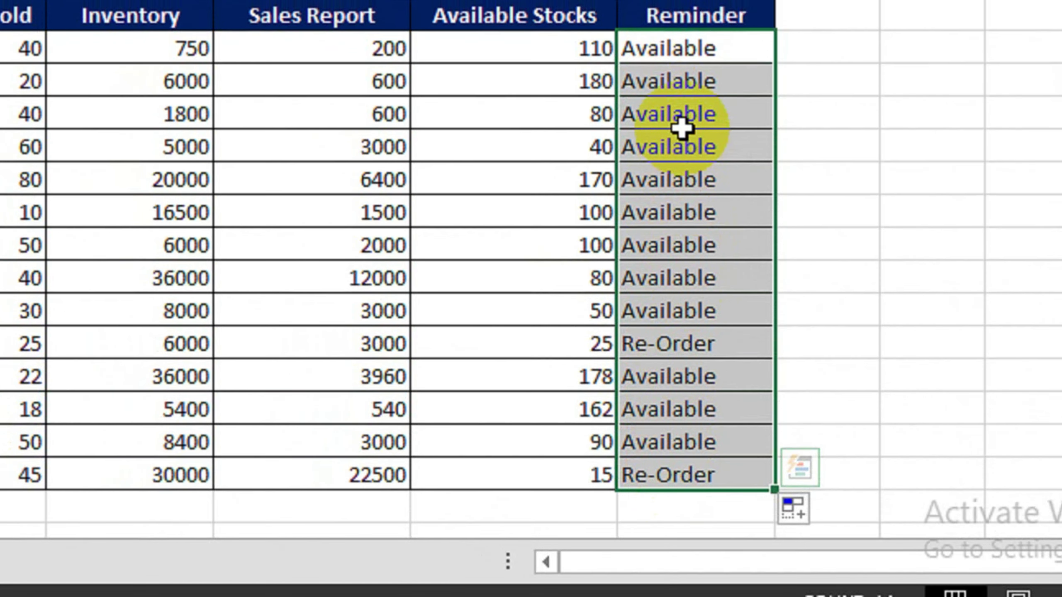
pyautogui.scroll(1, 681, 134)
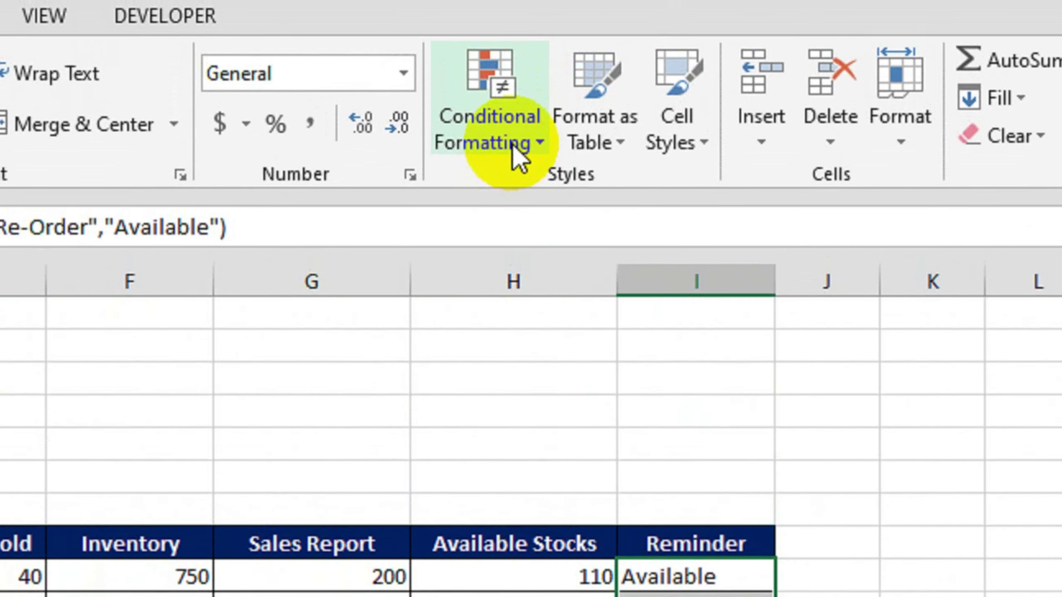
# Step: Create a new conditional formatting rule for cells containing the specific text 'Re-Order'
pyautogui.click(513, 150)
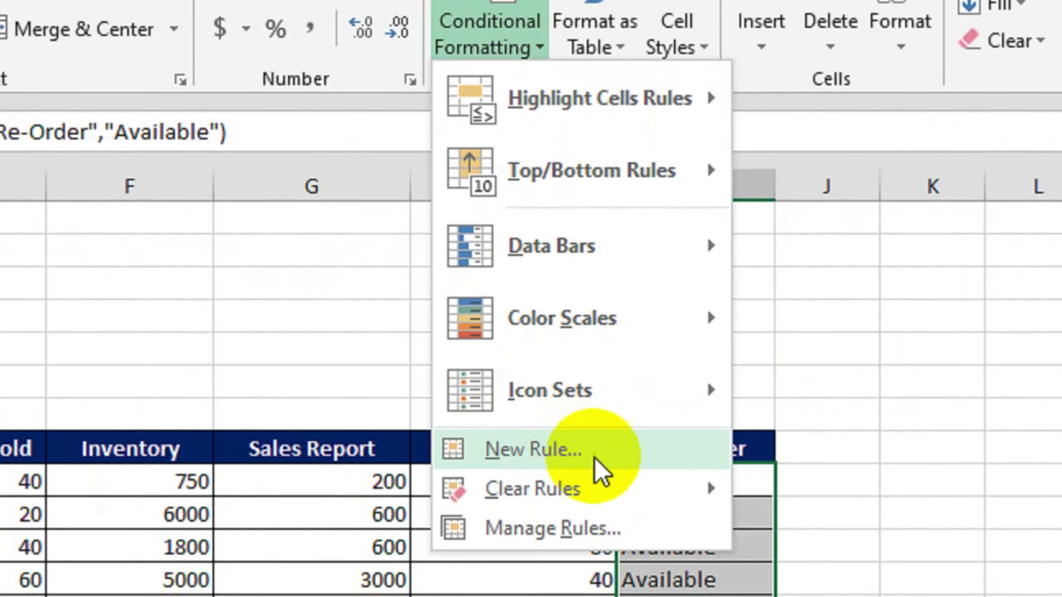
pyautogui.click(573, 465)
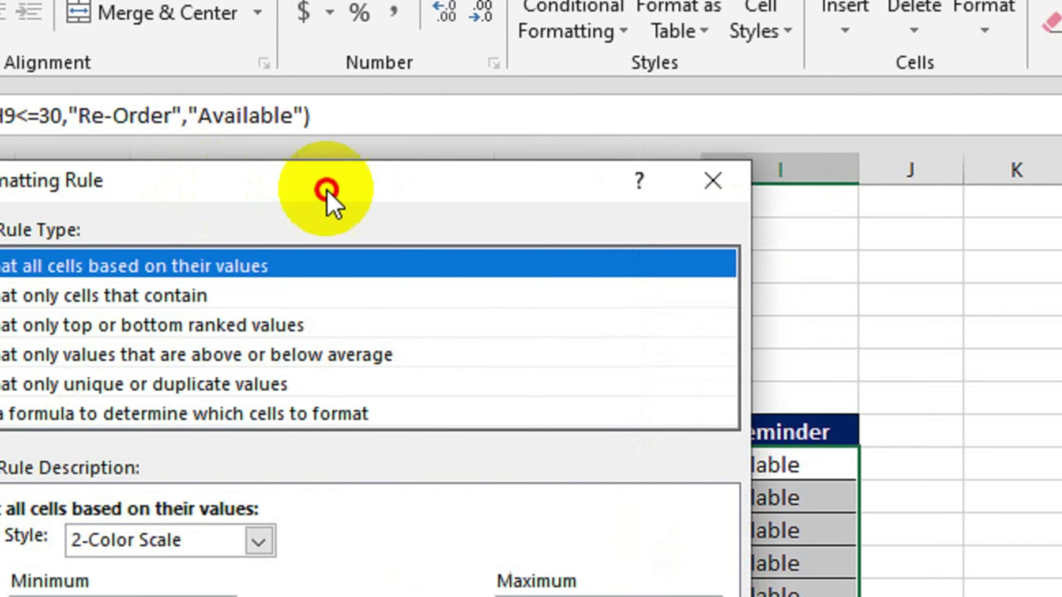
pyautogui.moveTo(326, 195); pyautogui.dragTo(599, 171)
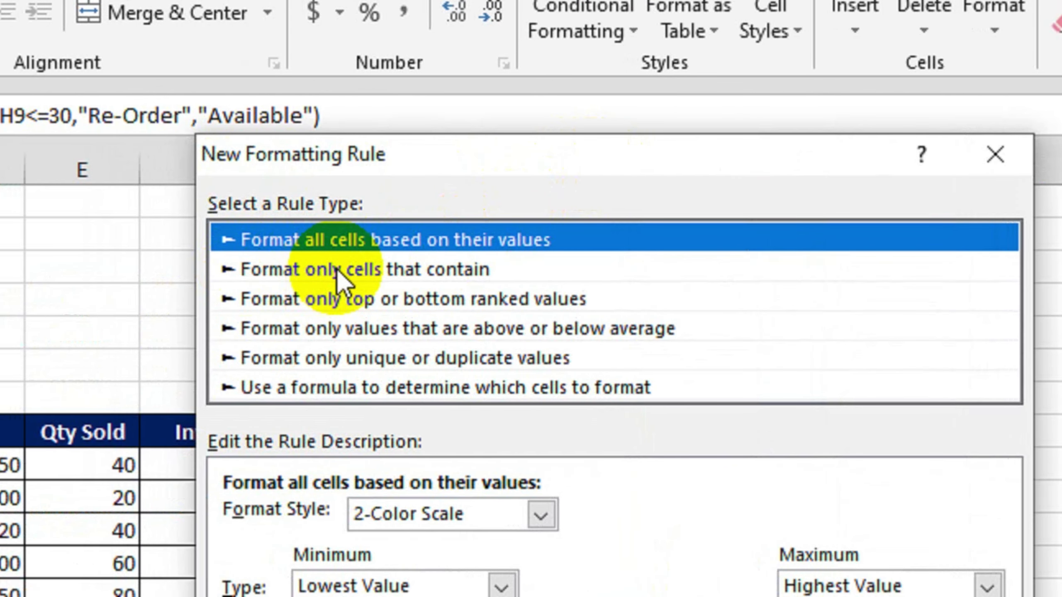
pyautogui.click(341, 275)
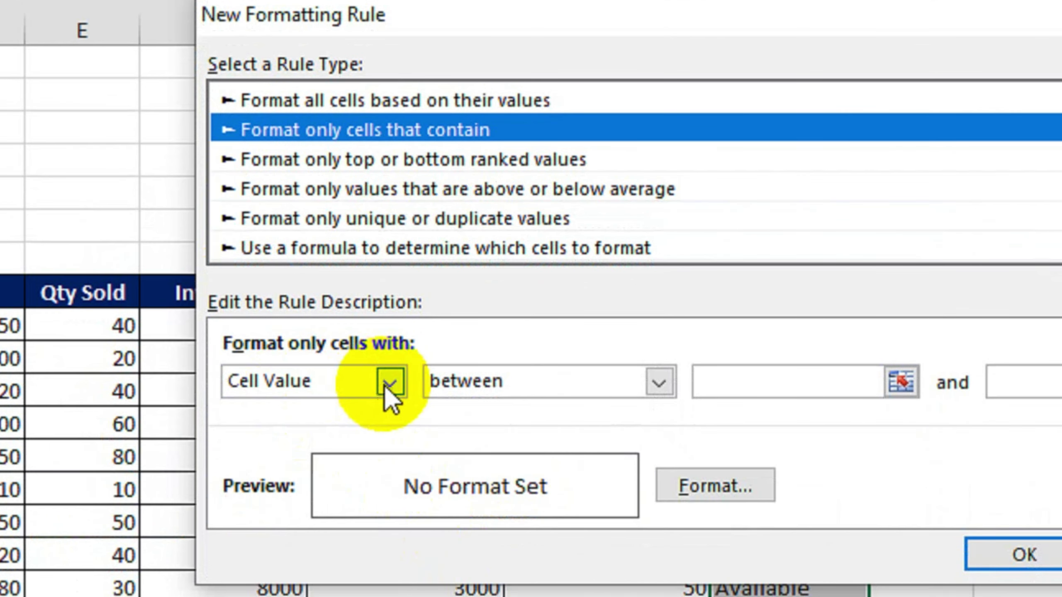
pyautogui.click(389, 382)
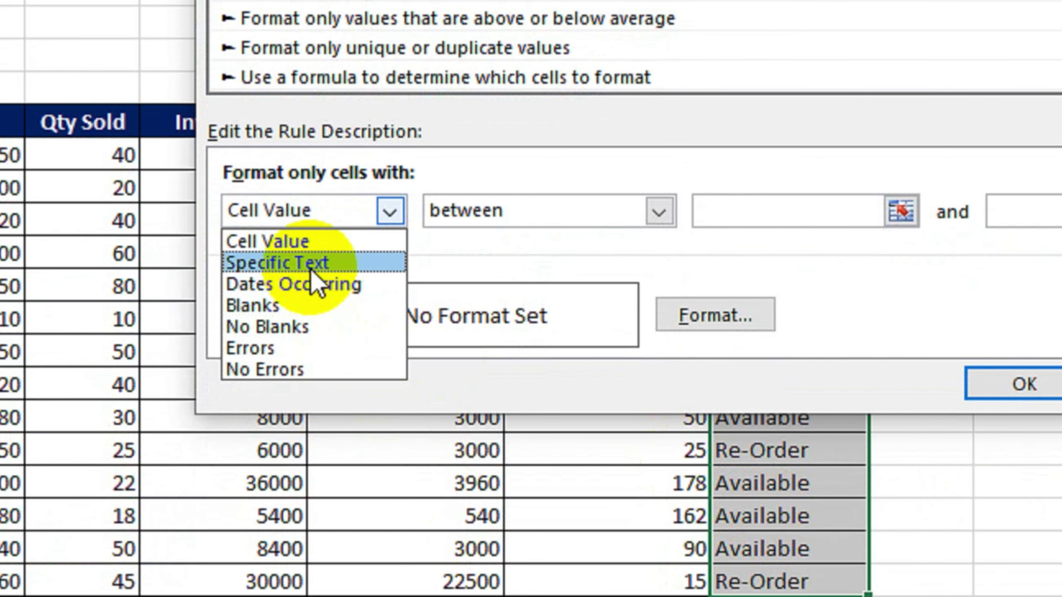
pyautogui.click(312, 264)
pyautogui.click(748, 214)
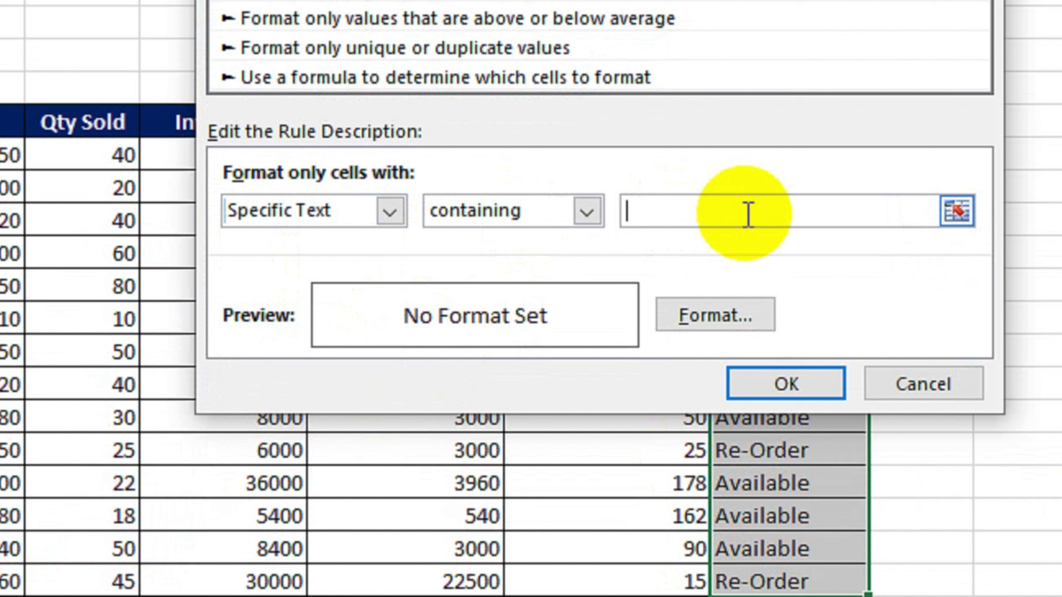
pyautogui.write('Re-')
pyautogui.write('Od')
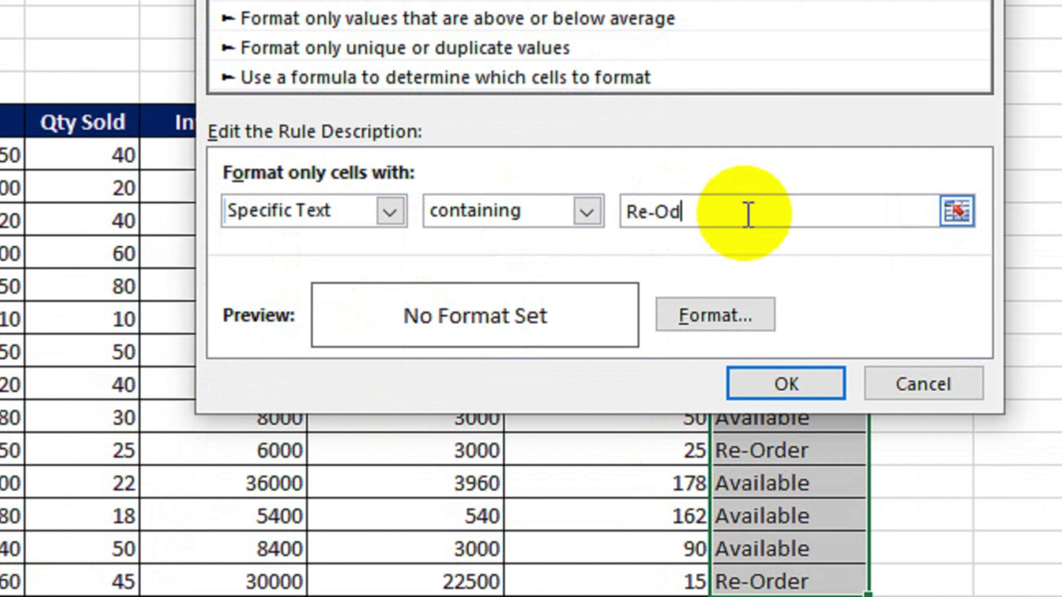
pyautogui.write('er')
pyautogui.press('BackSpace')
pyautogui.press('BackSpace')
pyautogui.write('rde')
pyautogui.write('r')
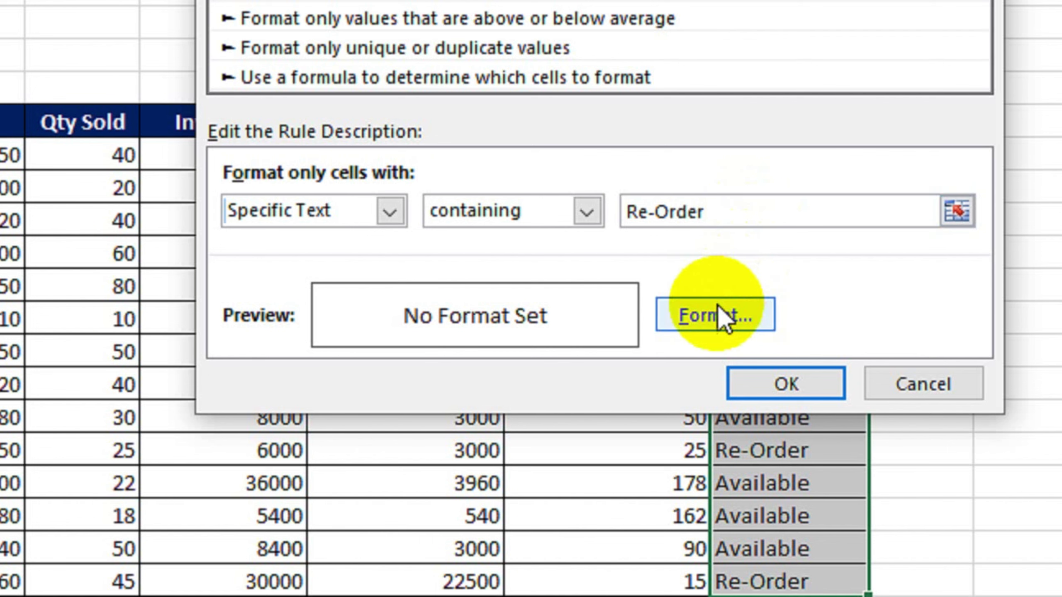
# Step: Give the rule white font on a dark red fill and apply it
pyautogui.click(720, 315)
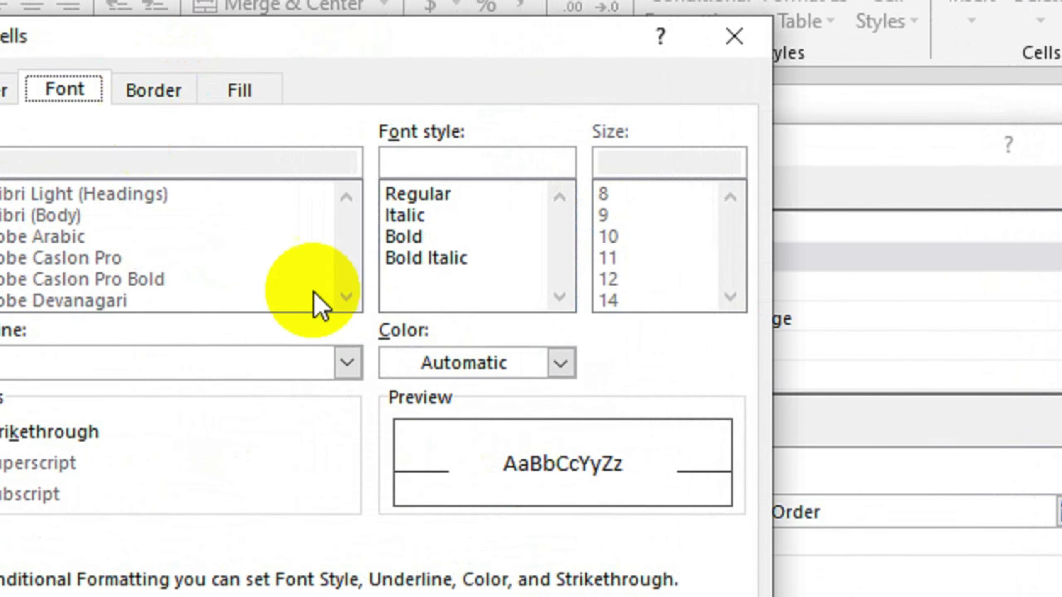
pyautogui.click(352, 245)
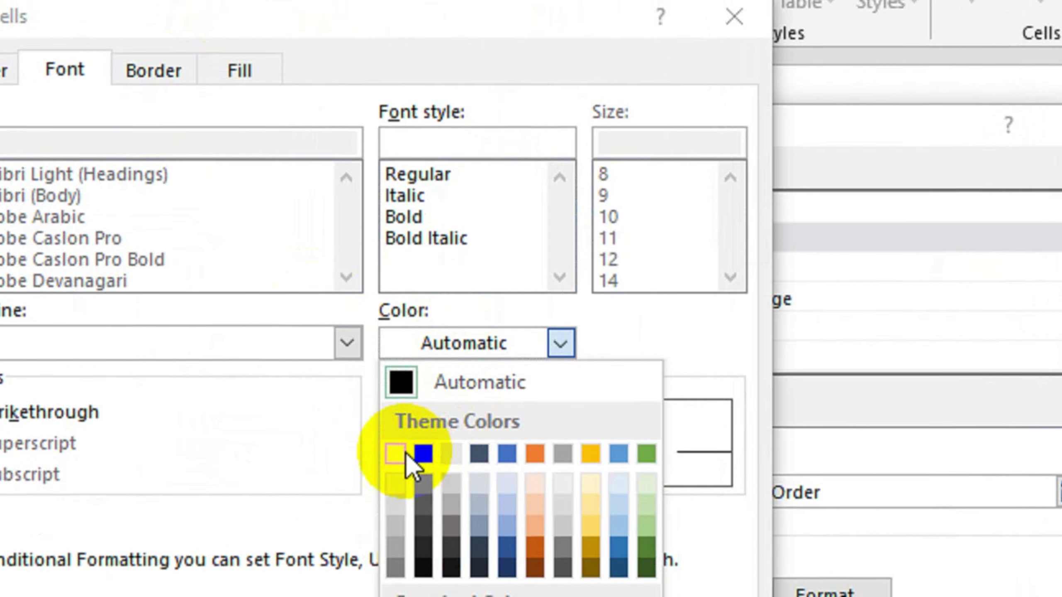
pyautogui.click(394, 473)
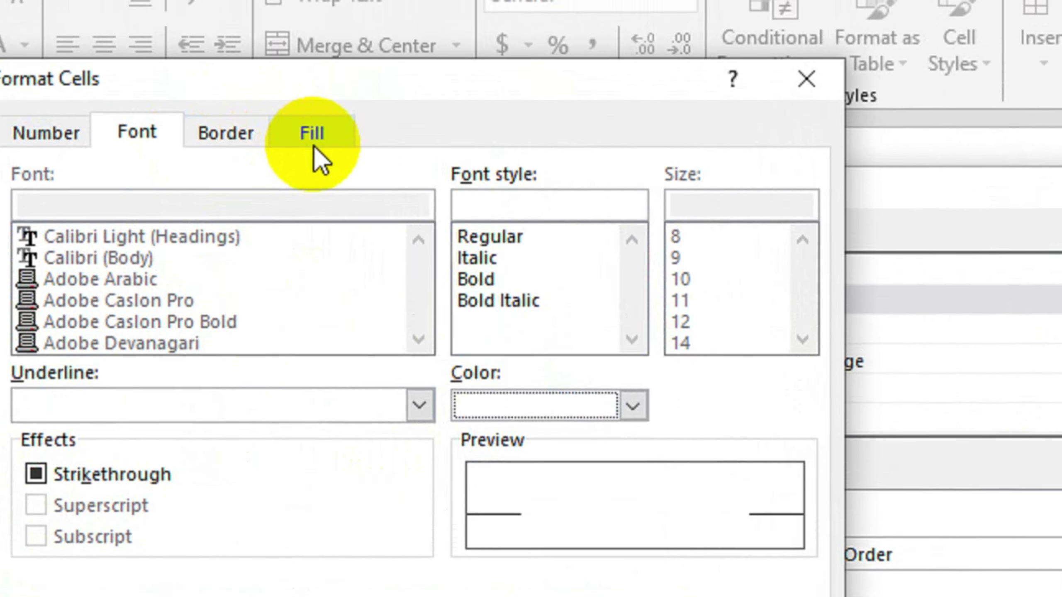
pyautogui.click(315, 149)
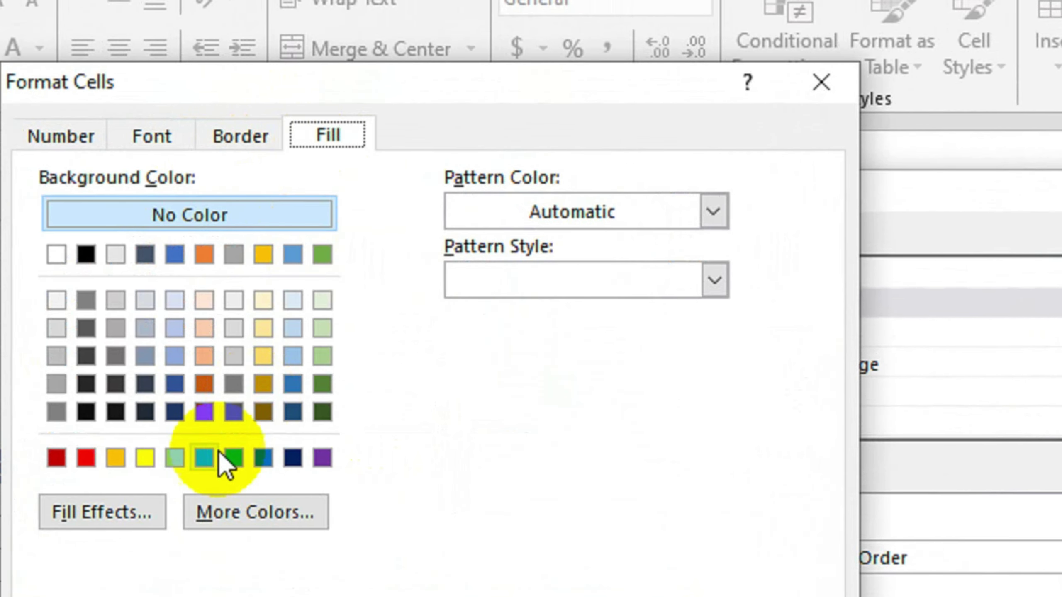
pyautogui.click(189, 454)
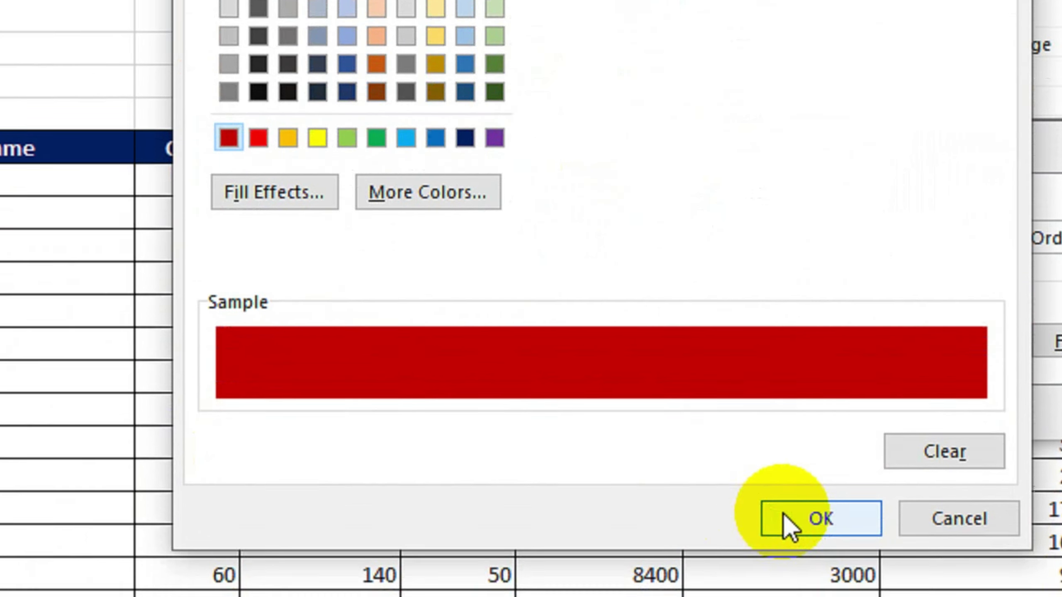
pyautogui.click(790, 523)
pyautogui.click(929, 372)
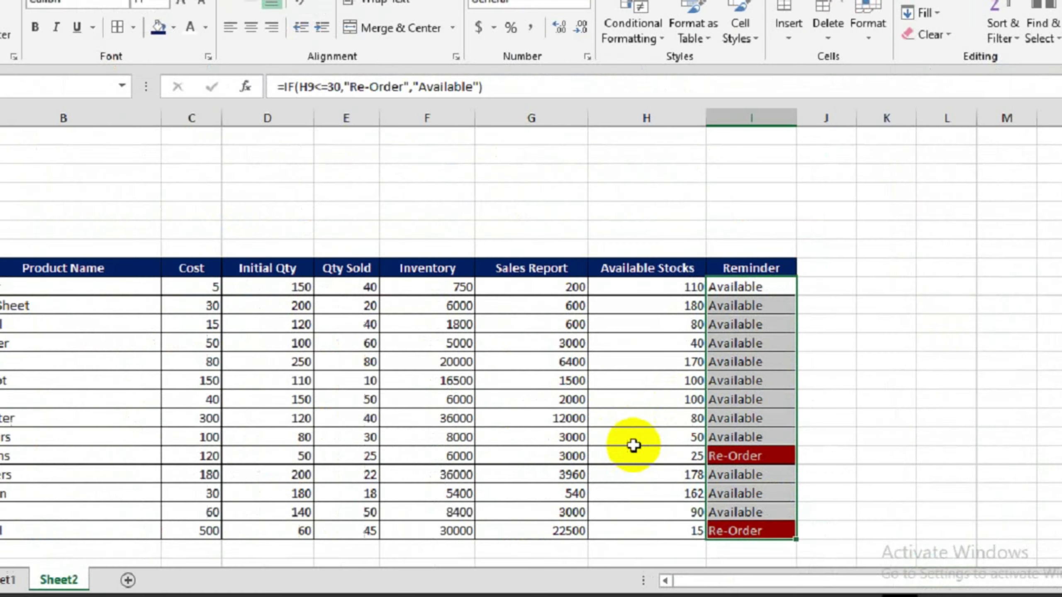
# Step: Review the Available Stocks values, including Stickers, and select the whole Reminder column
pyautogui.click(635, 444)
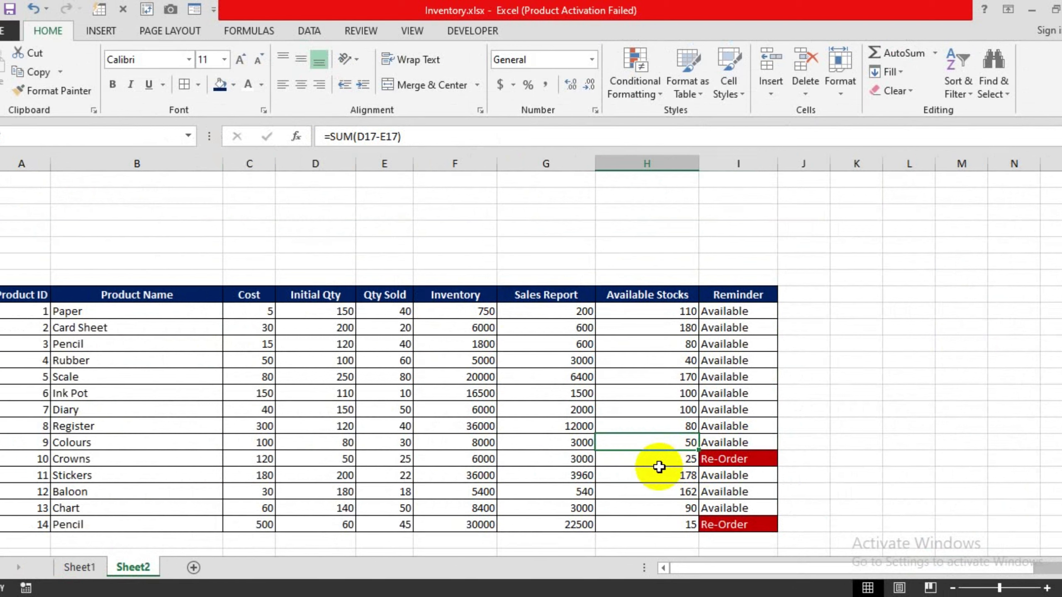
pyautogui.click(660, 473)
pyautogui.click(717, 459)
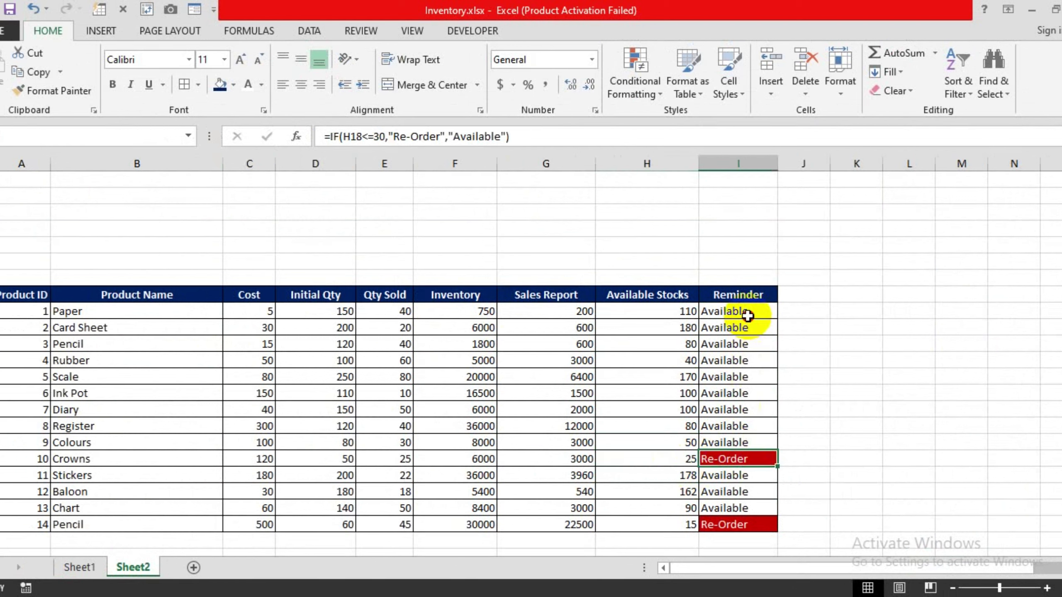
pyautogui.moveTo(740, 311); pyautogui.dragTo(746, 525)
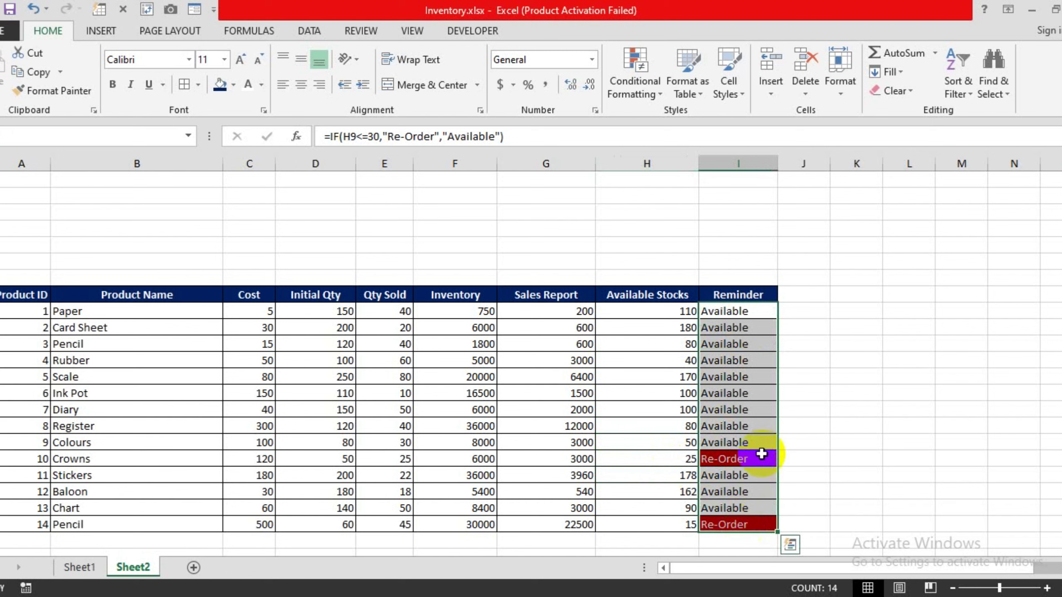
# Step: Enter 20 as Rubber's Available Stocks and verify its Reminder cell shows Re-Order in red
pyautogui.click(680, 360)
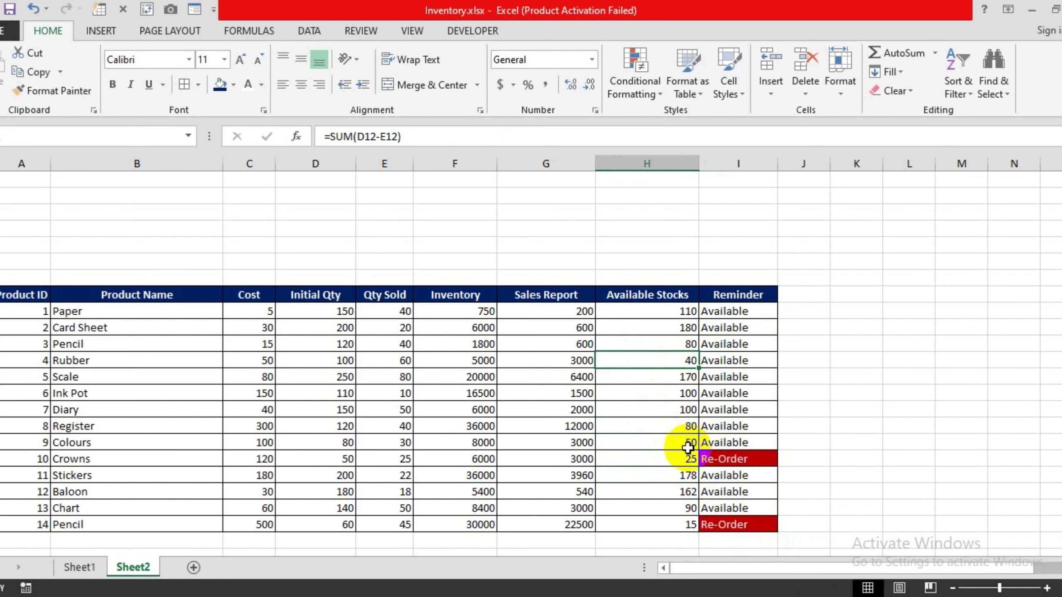
pyautogui.write('20')
pyautogui.press('Return')
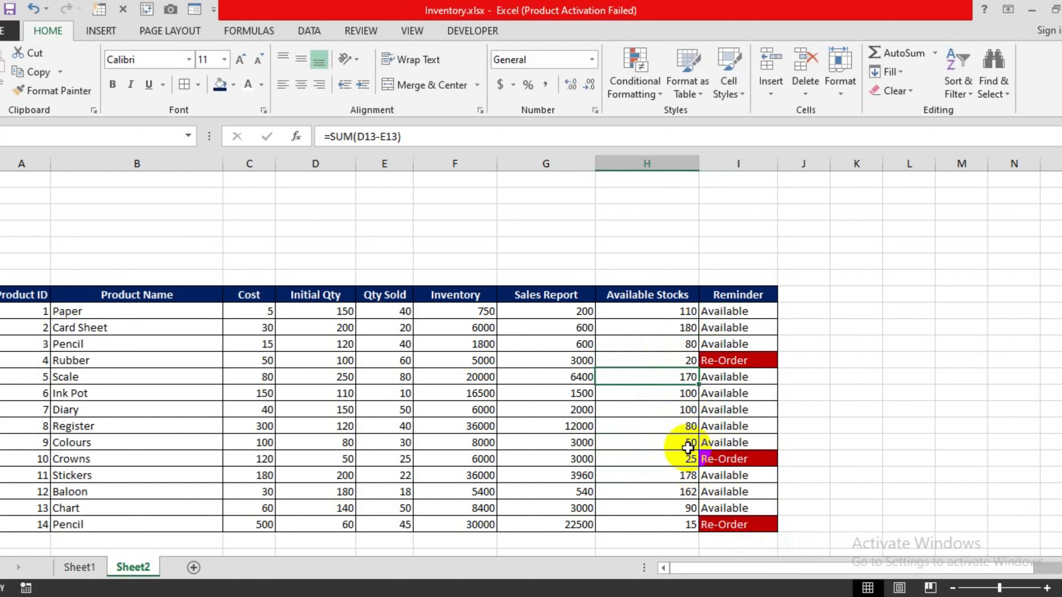
pyautogui.click(723, 362)
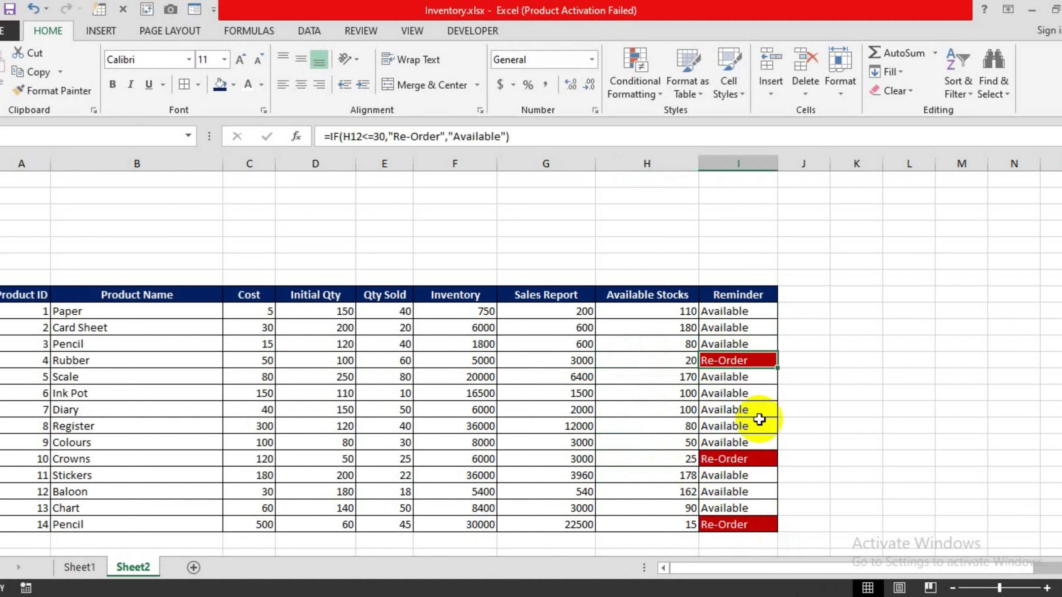